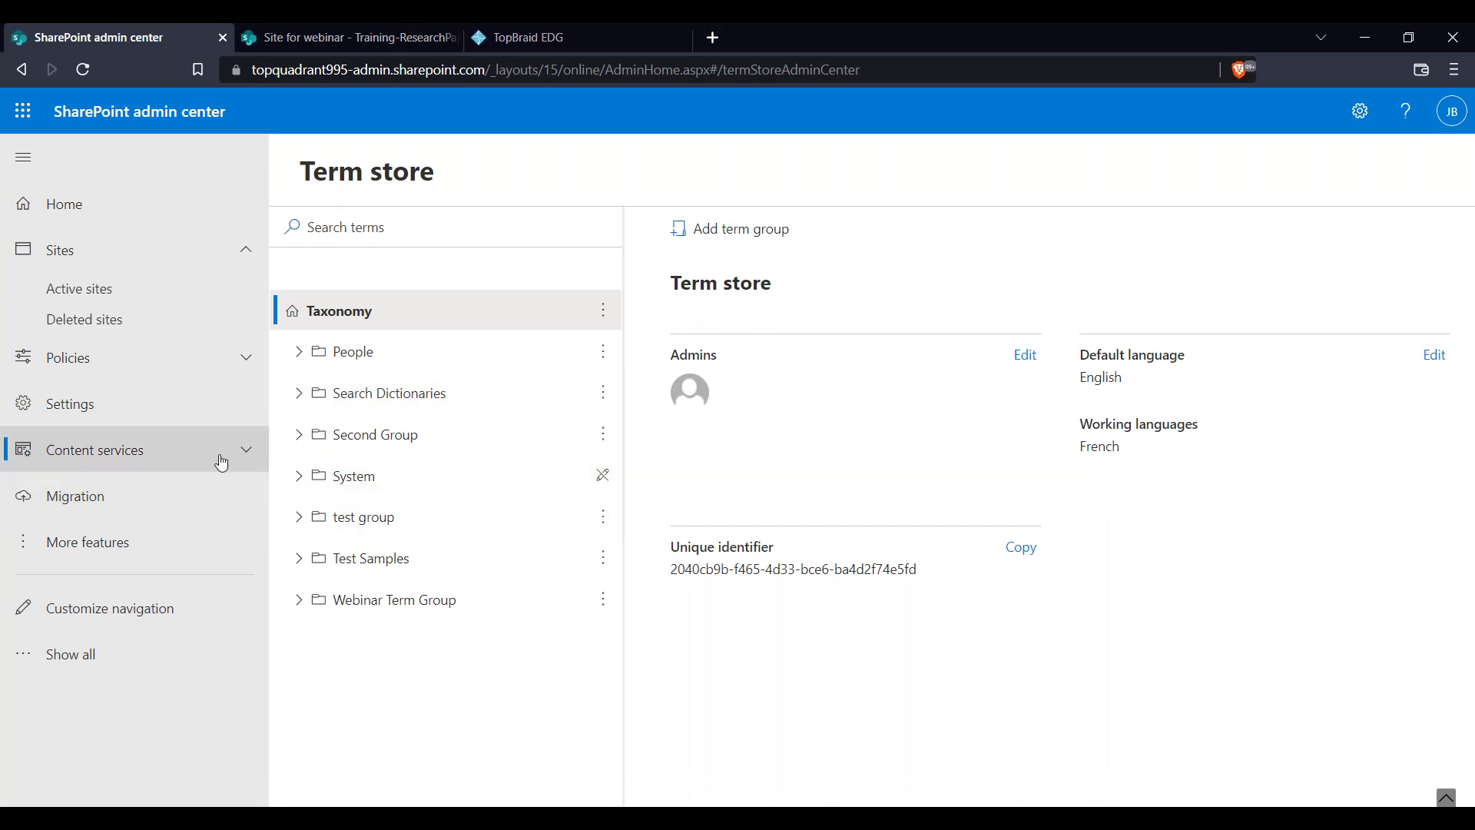
# Add the term RDFS under Semantic Web Standards in the Topics term set of the Webinar Term Group
pyautogui.click(246, 451)
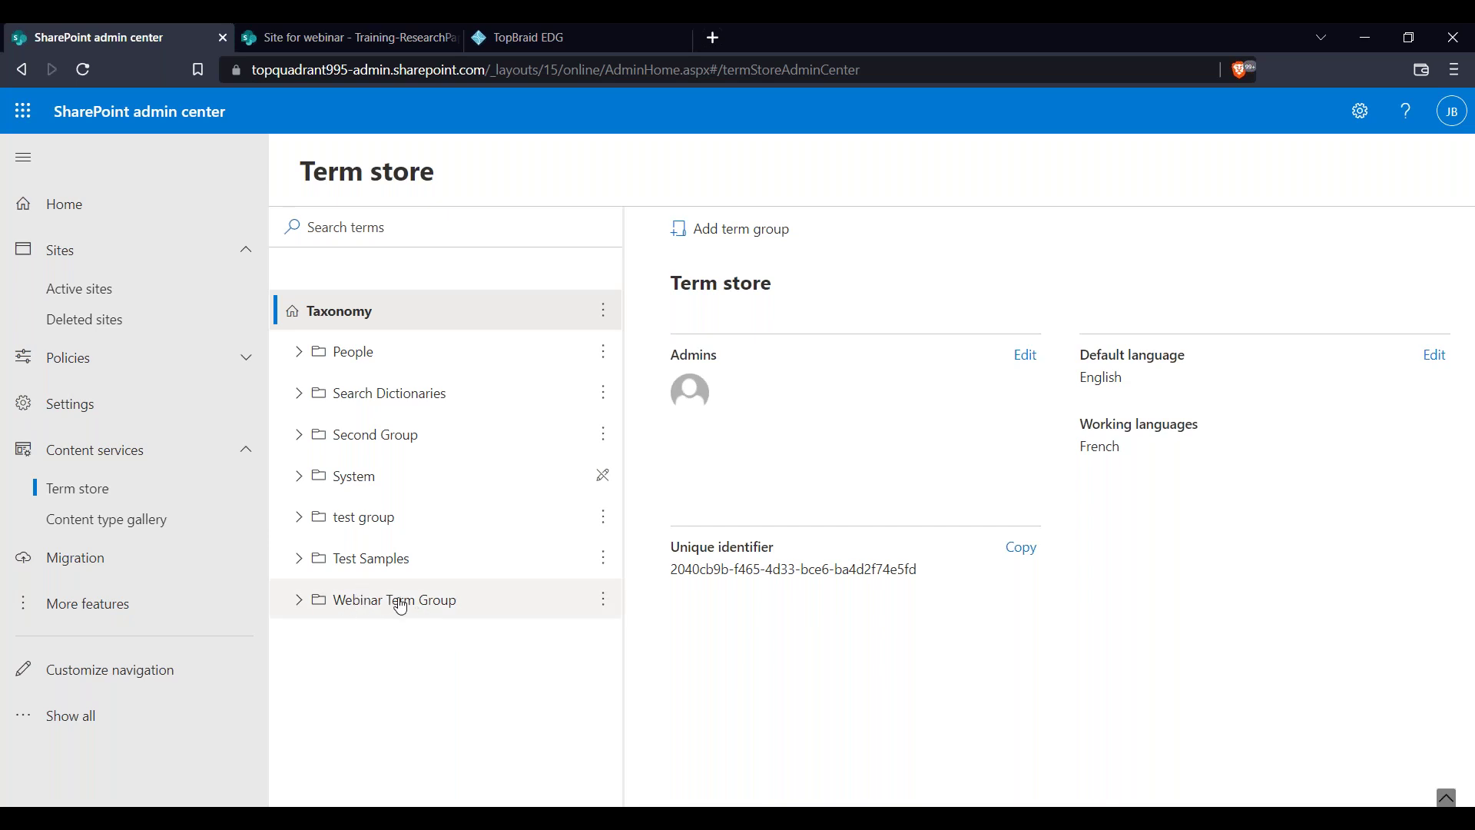
pyautogui.click(299, 601)
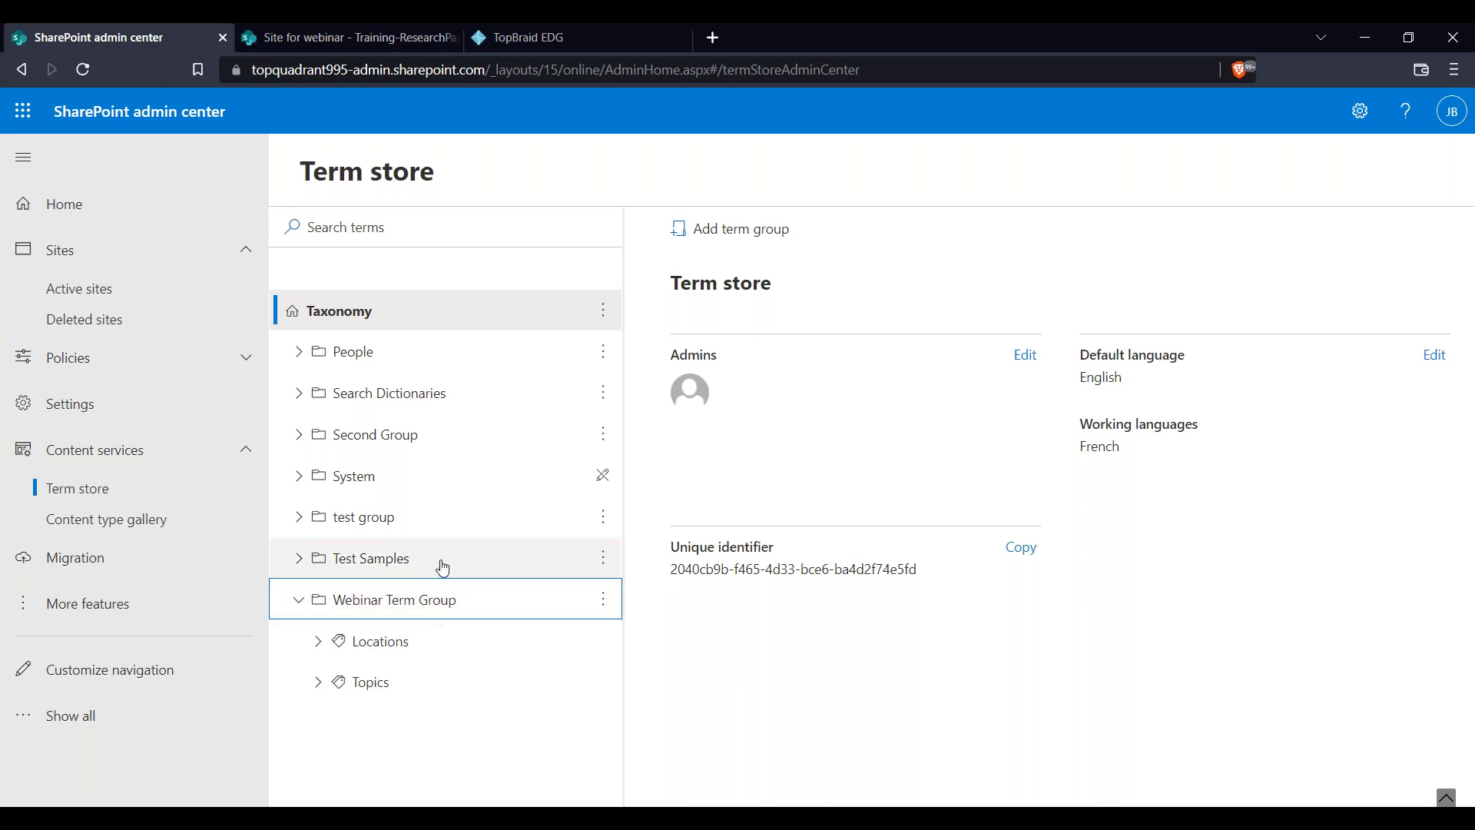
pyautogui.click(317, 683)
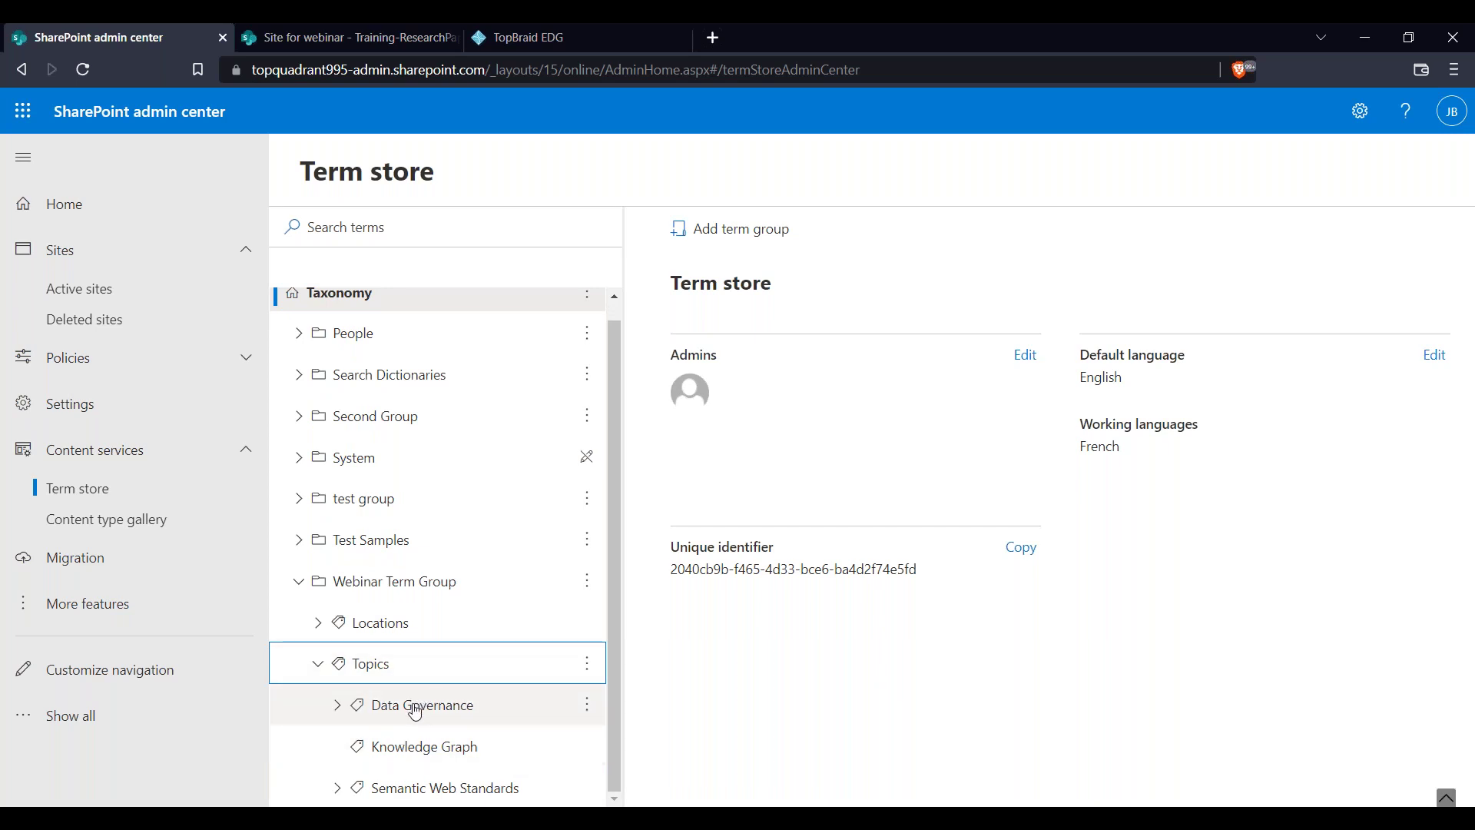
pyautogui.click(408, 785)
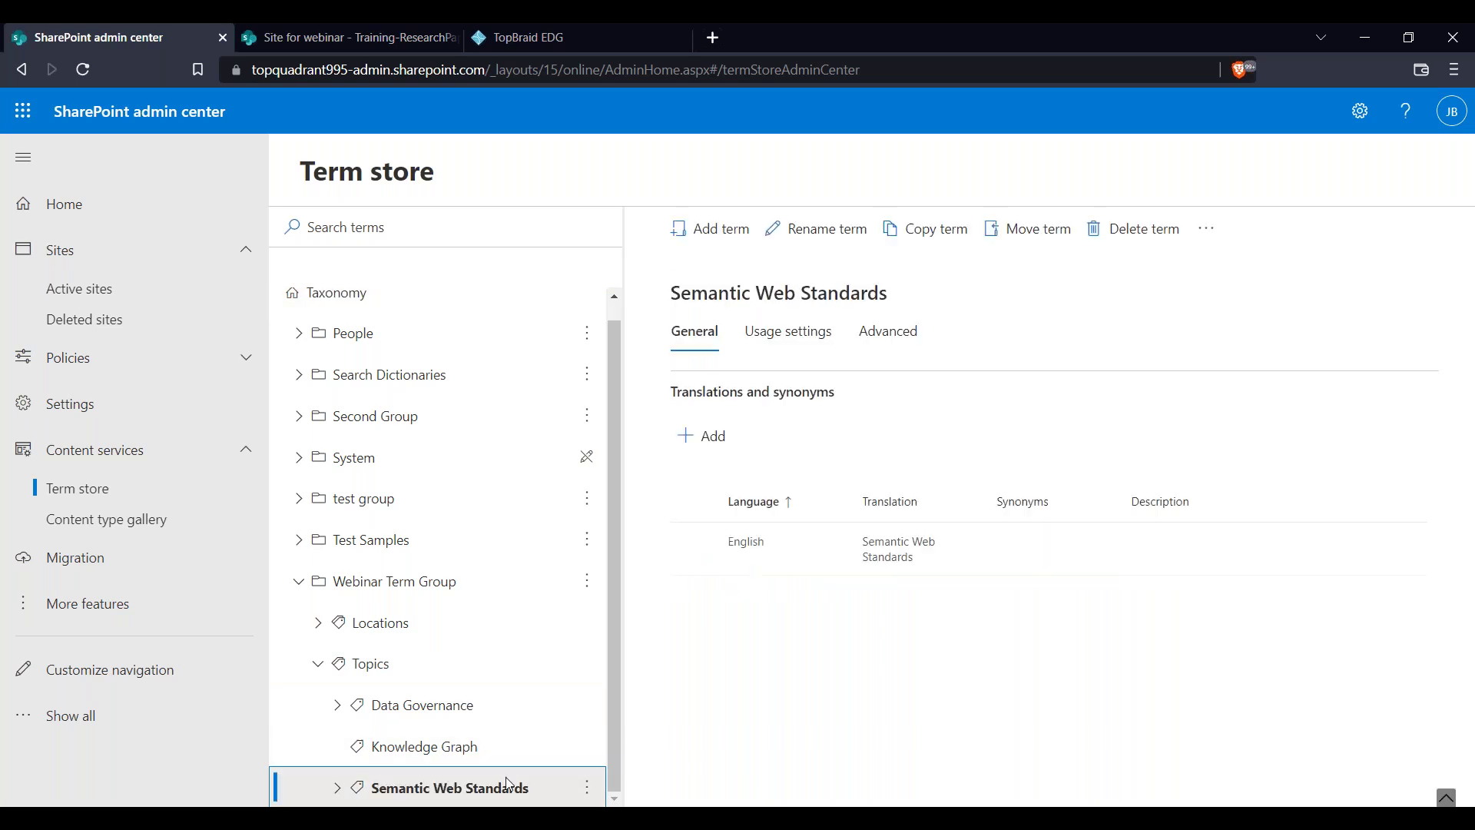
pyautogui.click(338, 787)
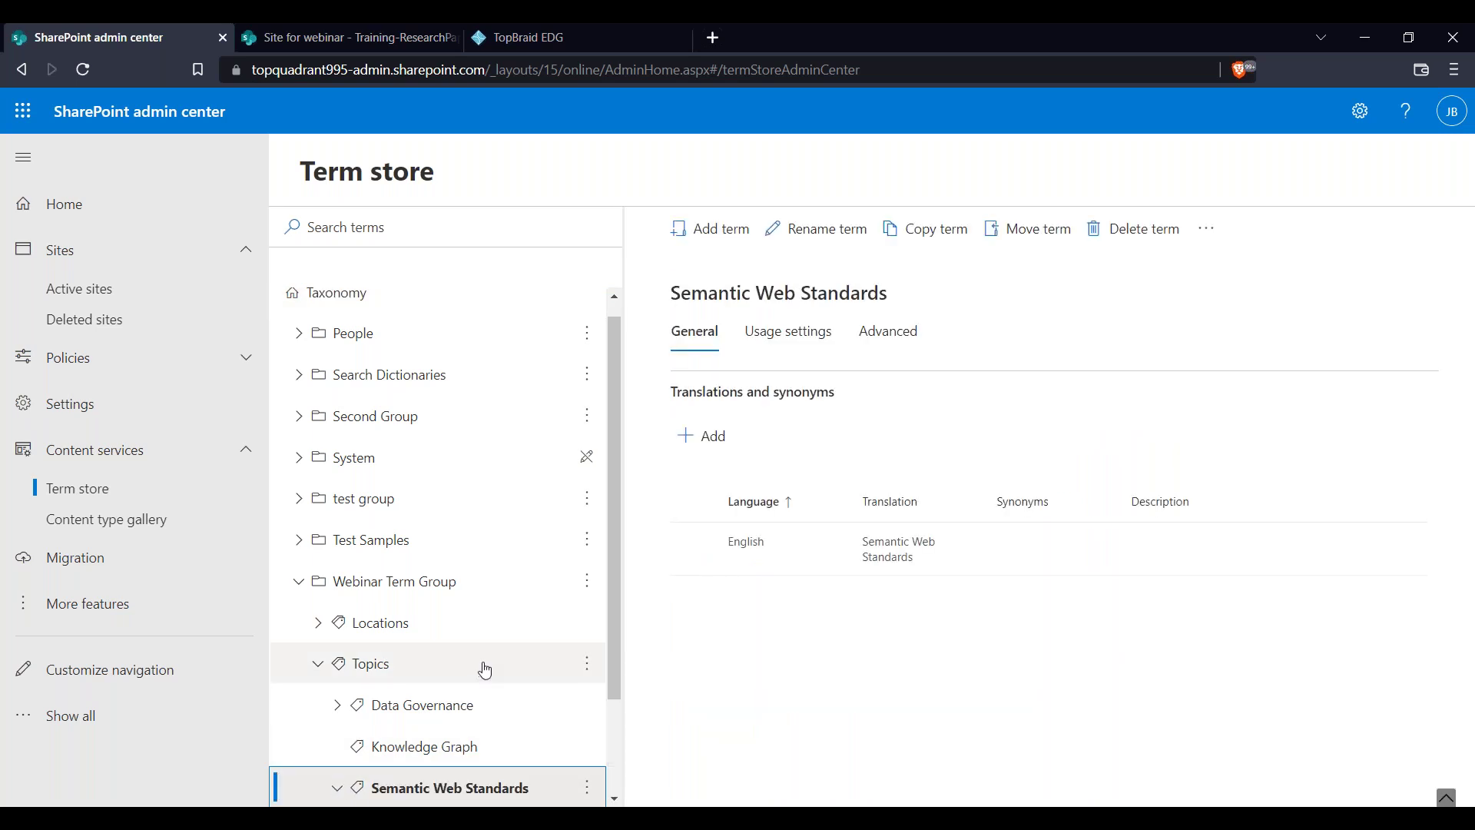
pyautogui.scroll(-2, 494, 669)
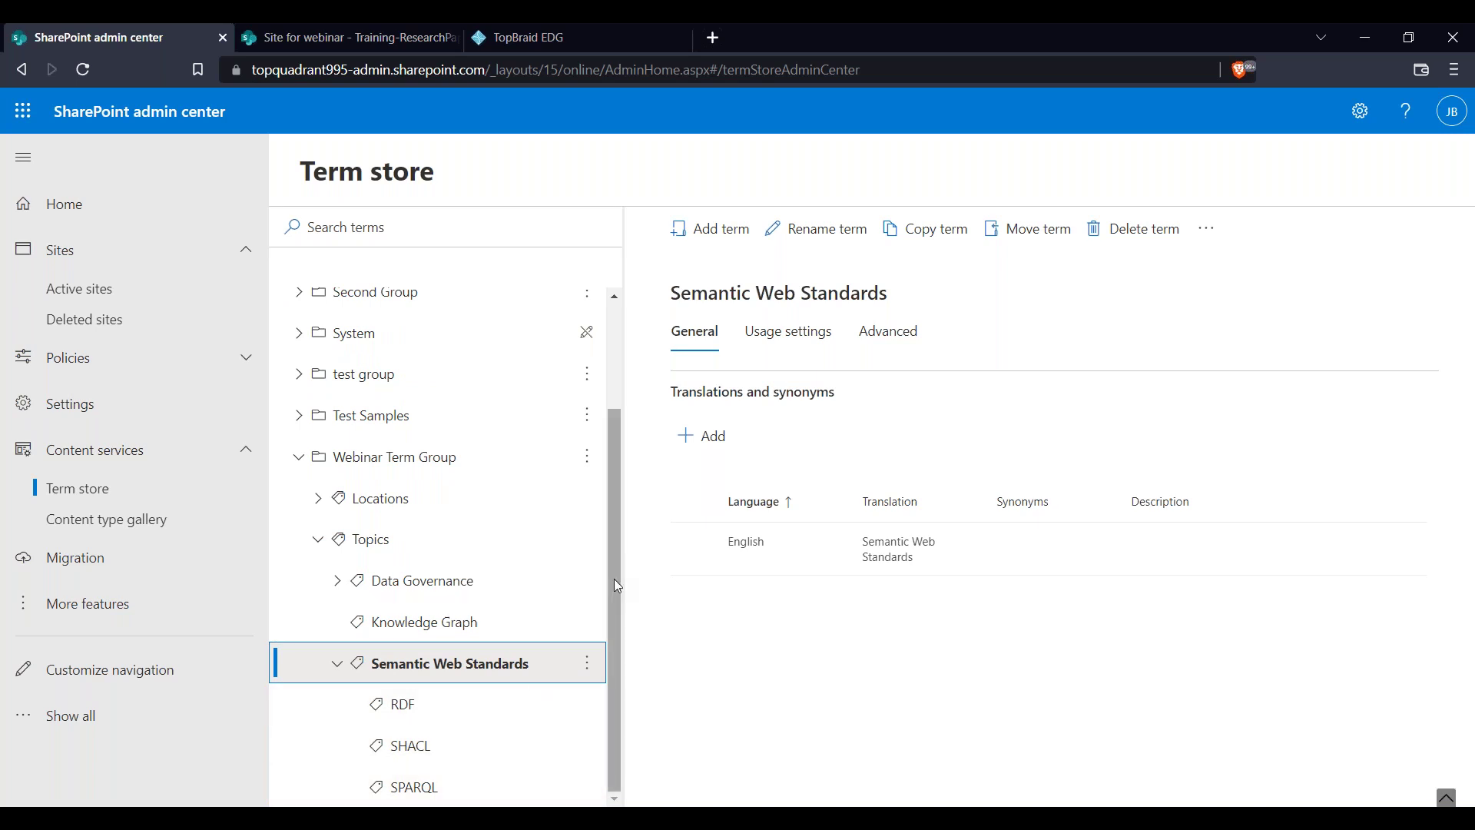
pyautogui.click(719, 239)
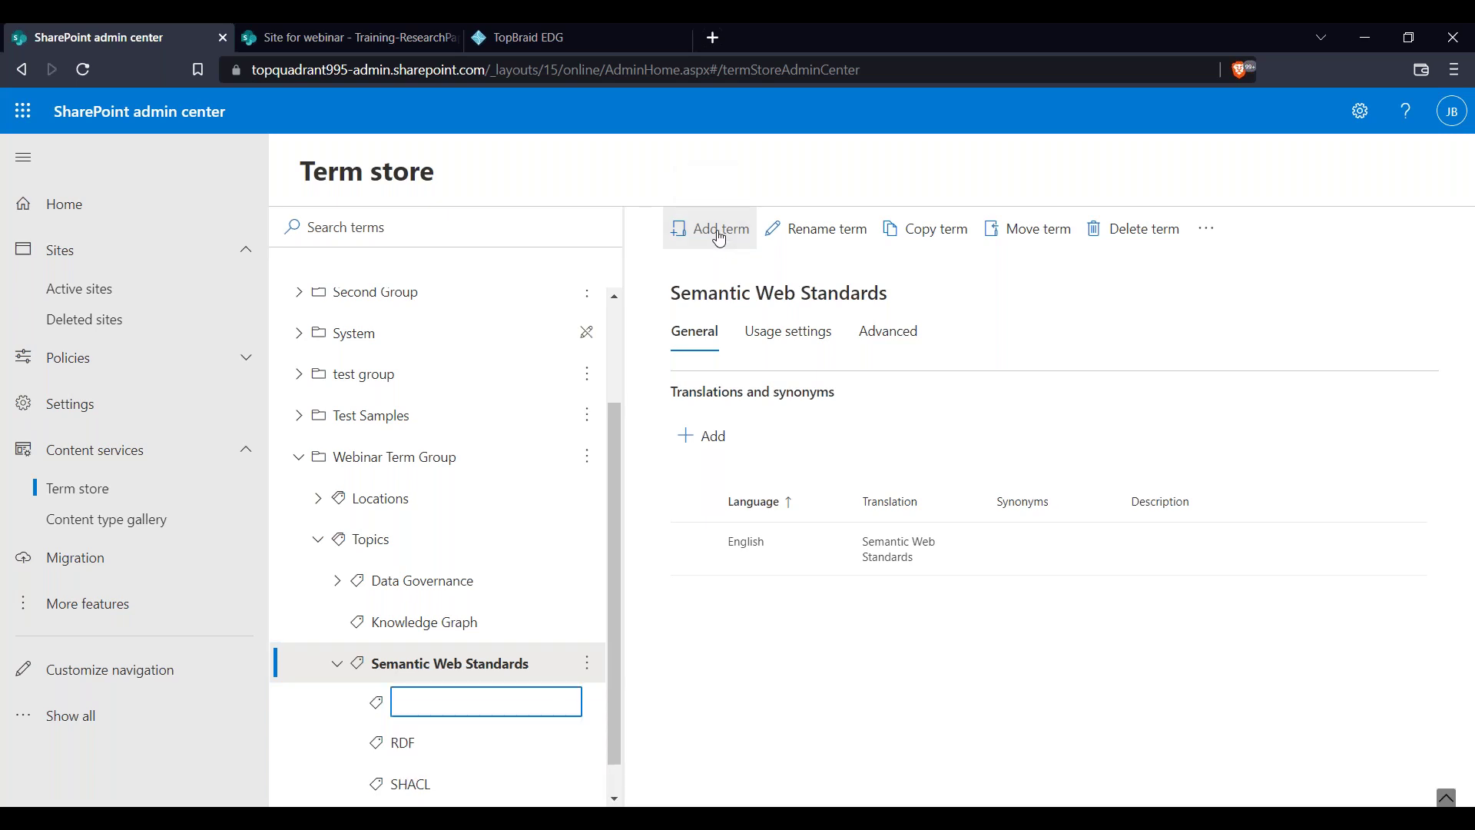
pyautogui.write('RDFS')
pyautogui.press('Return')
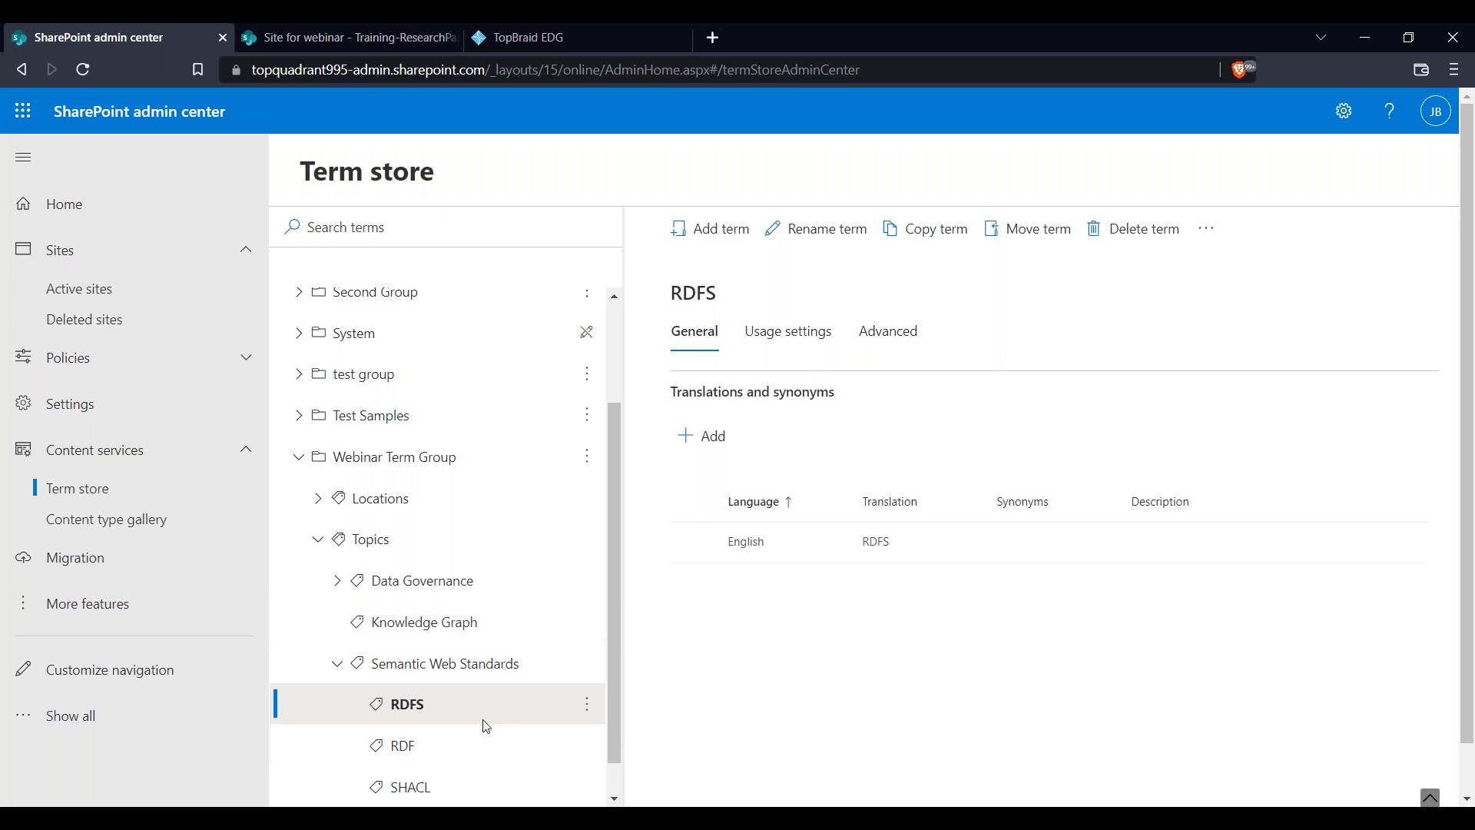
pyautogui.scroll(-1, 490, 726)
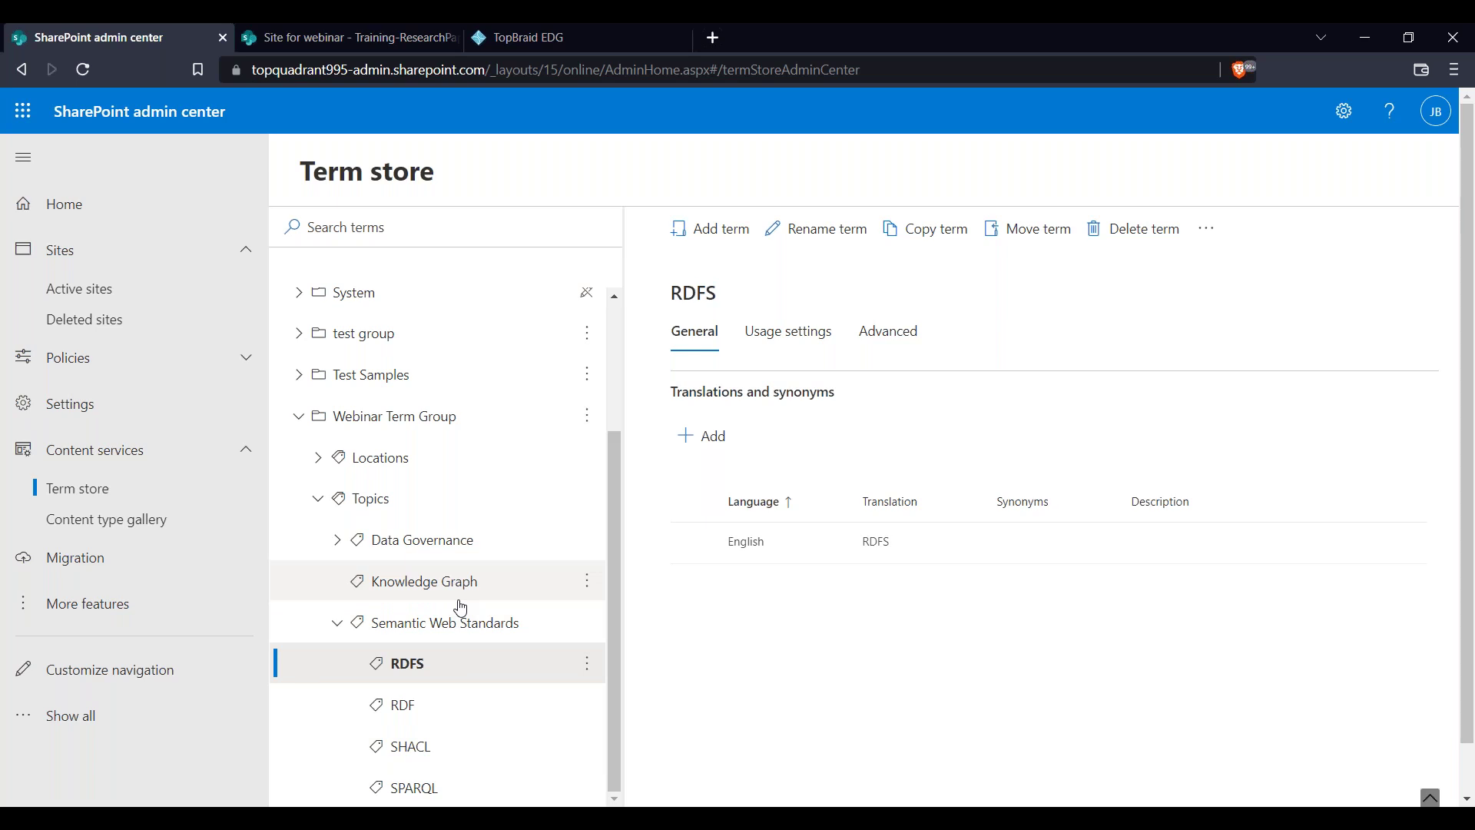
# Switch to TopBraid EDG and create a new taxonomy labelled DG Topics
pyautogui.click(620, 38)
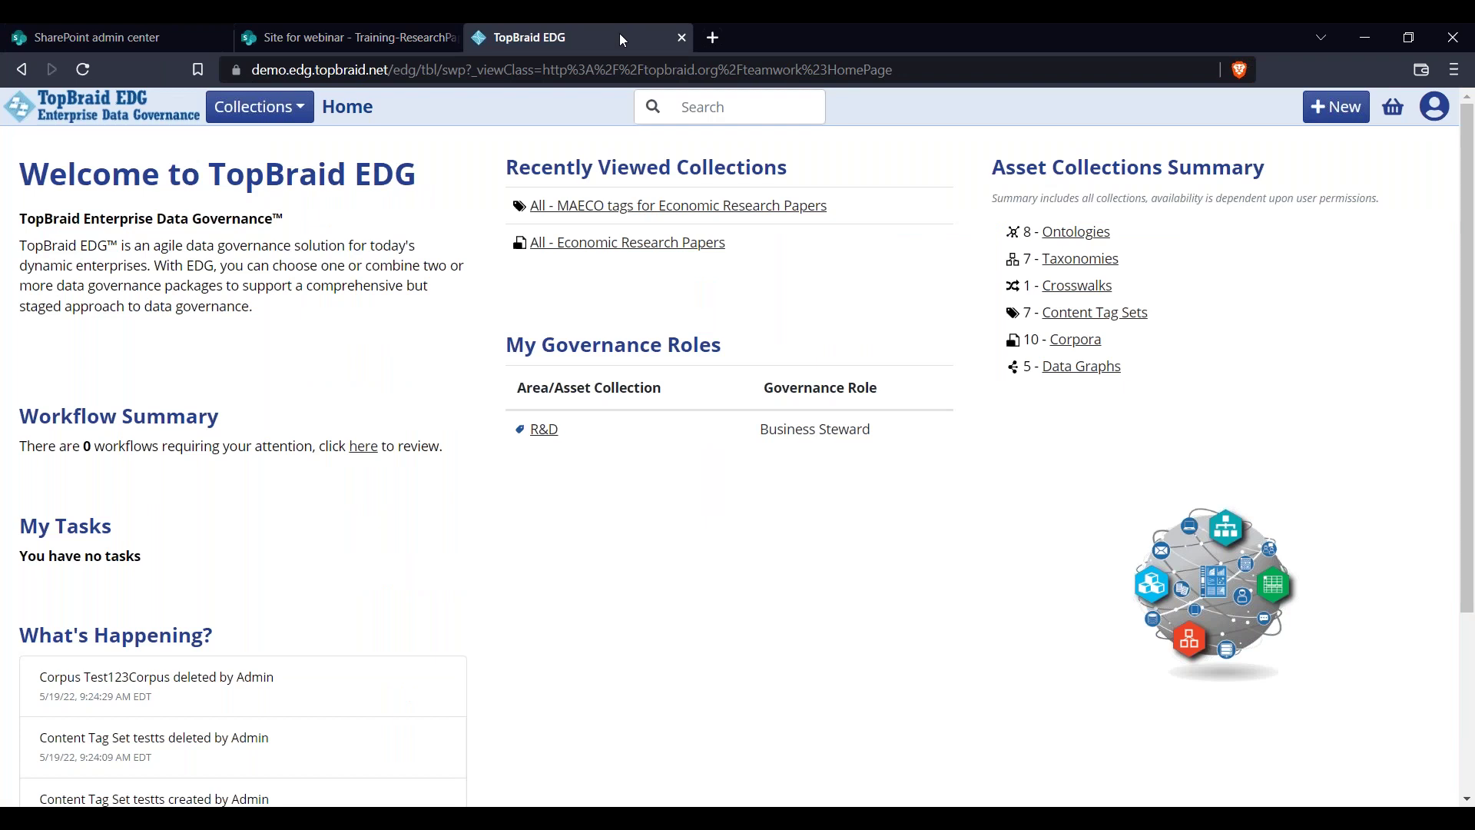
pyautogui.click(1333, 107)
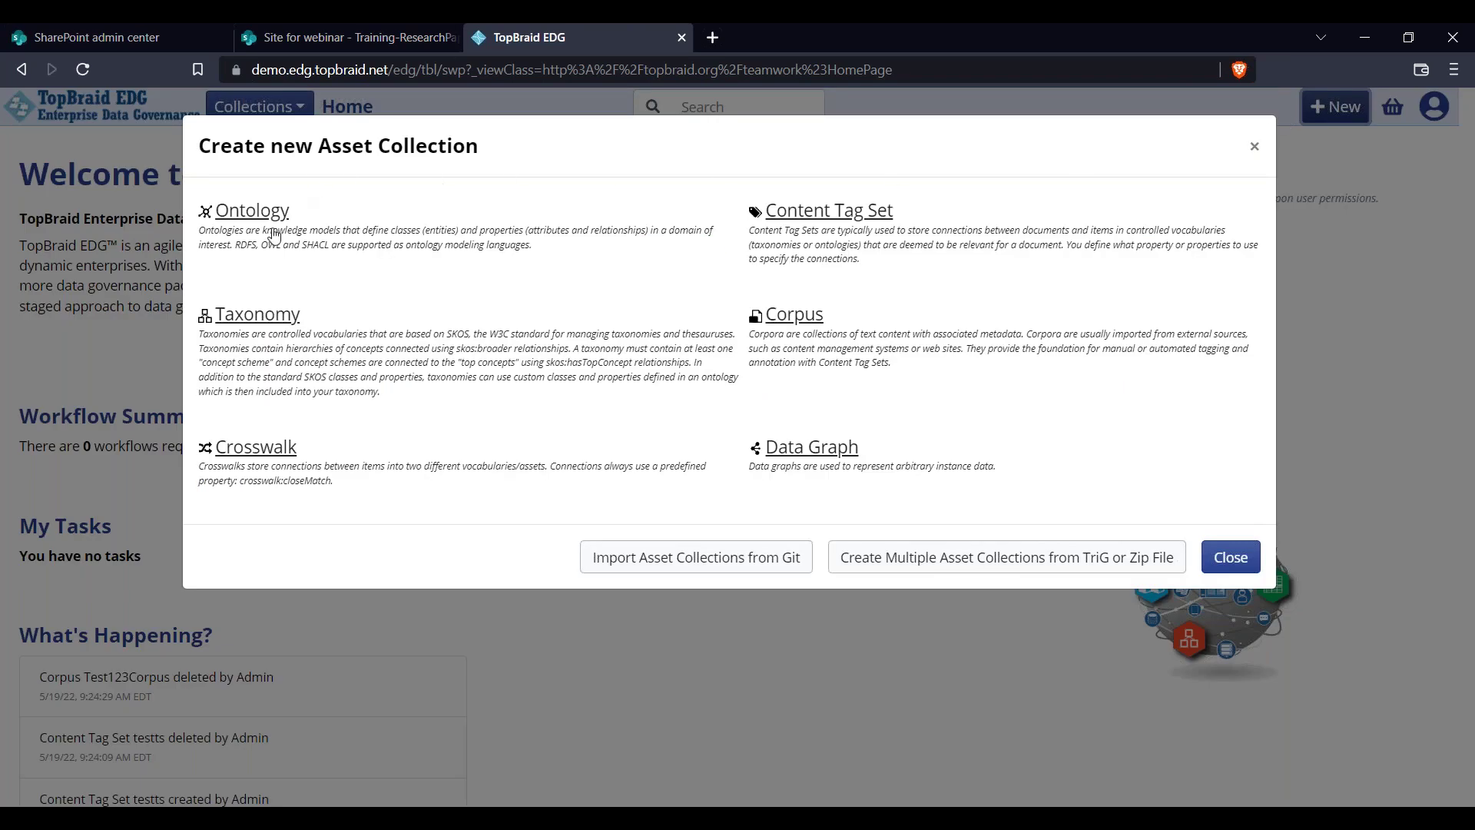
pyautogui.click(271, 322)
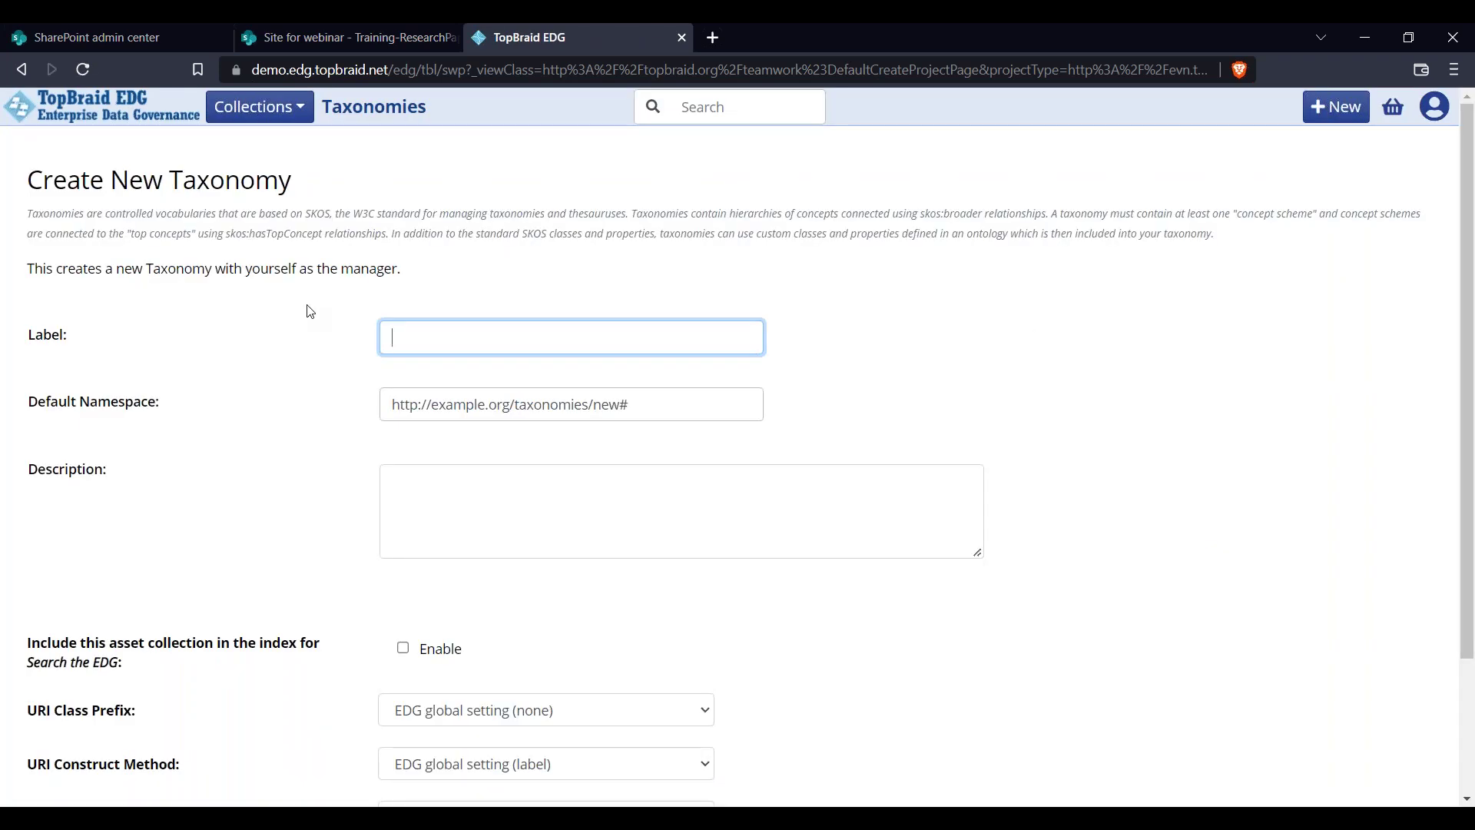
pyautogui.write('DG Topics')
pyautogui.scroll(-3, 154, 521)
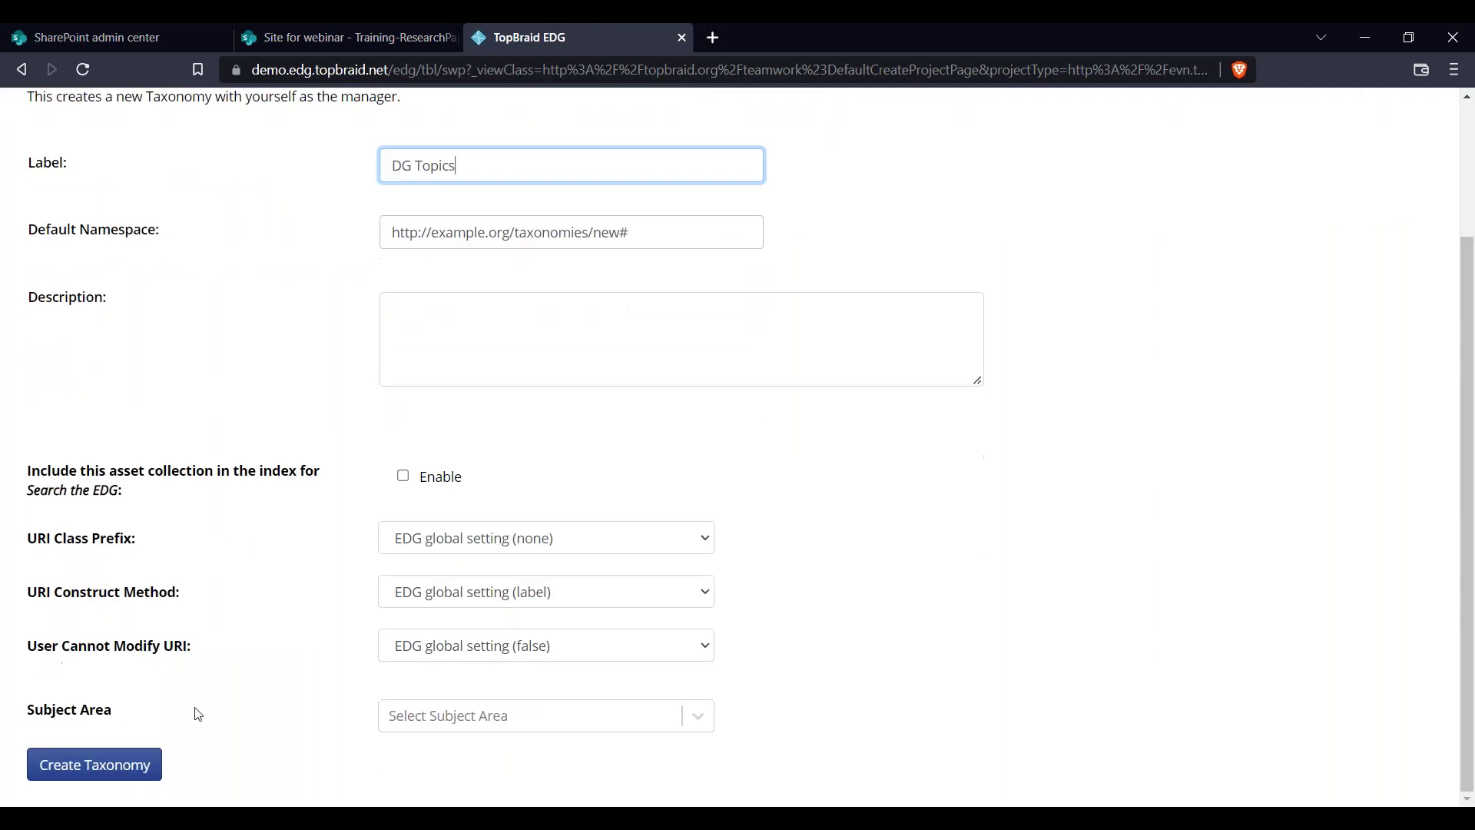
pyautogui.click(122, 777)
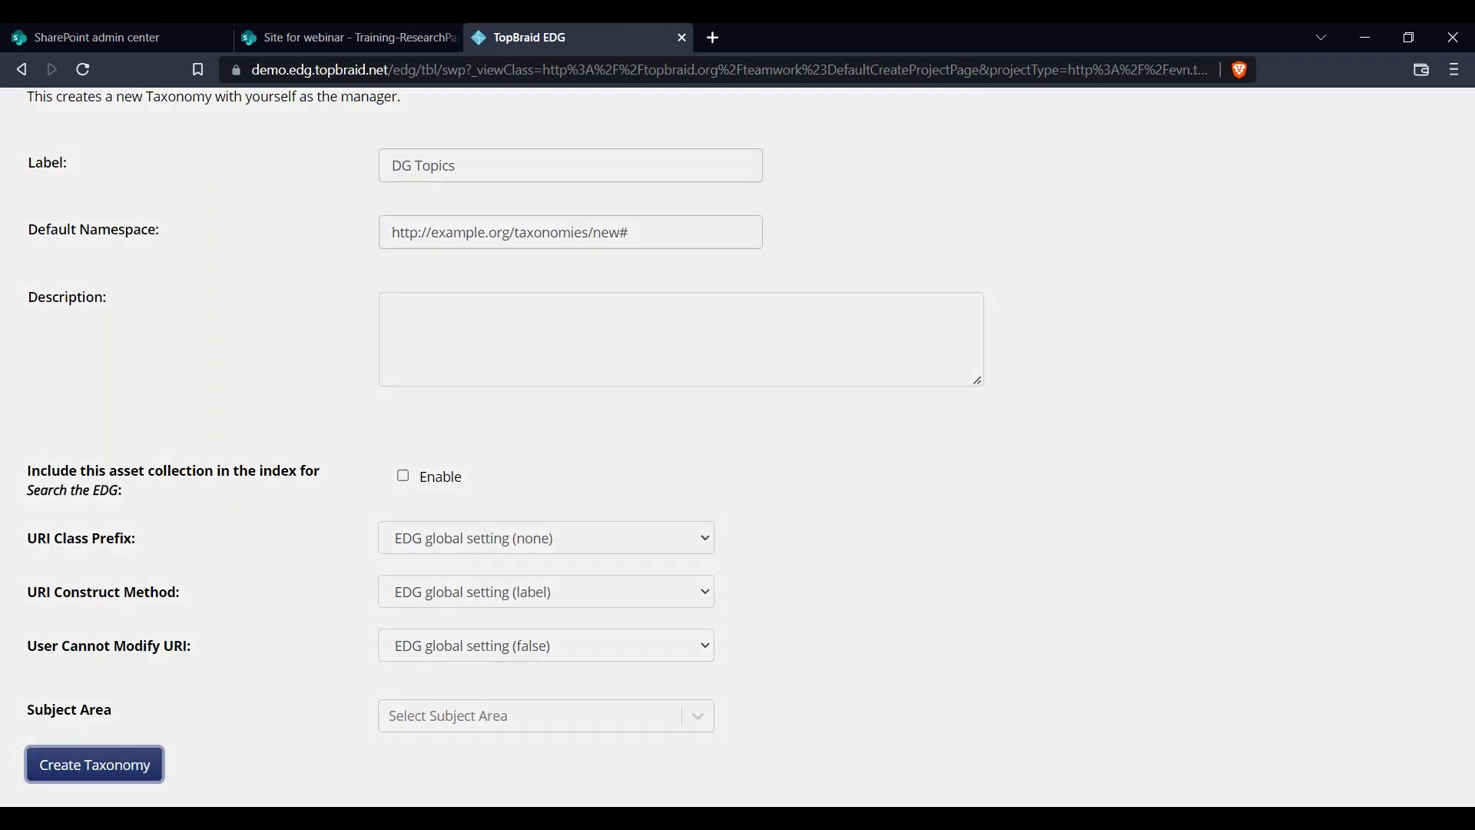
# Import the Topics term set of the Webinar Term Group from the SharePoint term store into the DG Topics taxonomy
pyautogui.click(1081, 248)
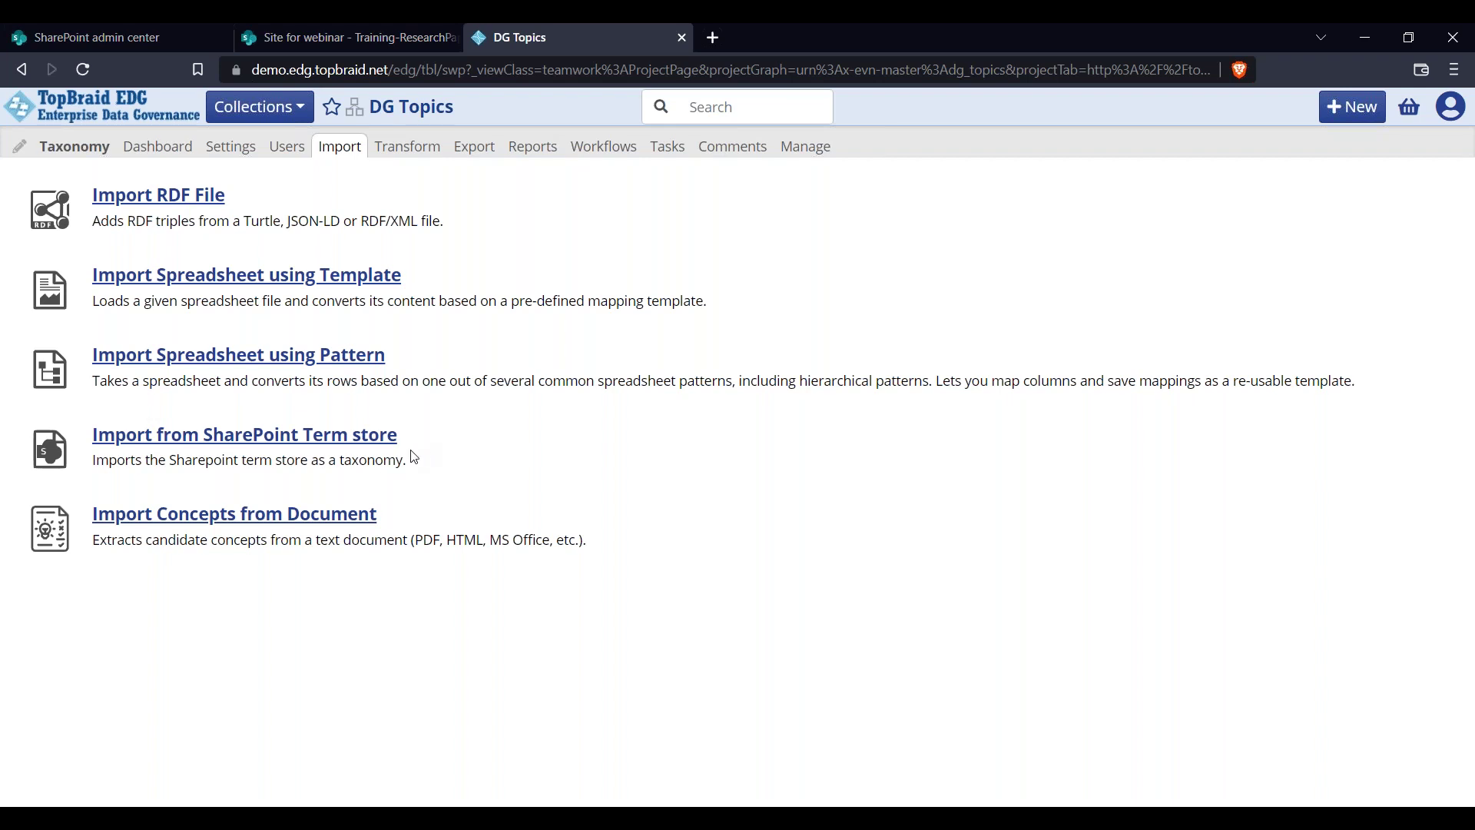
pyautogui.click(272, 449)
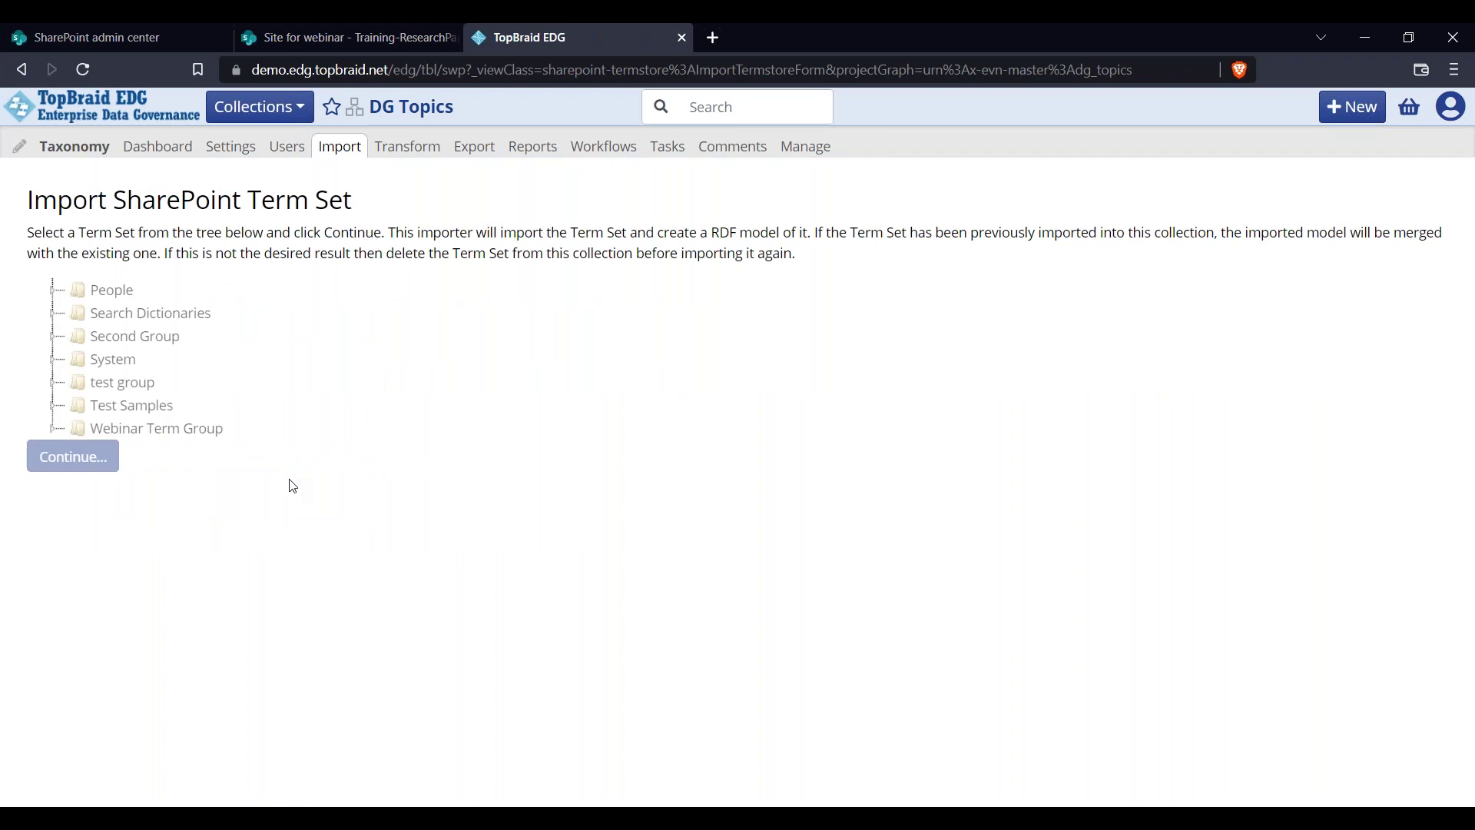
pyautogui.click(52, 428)
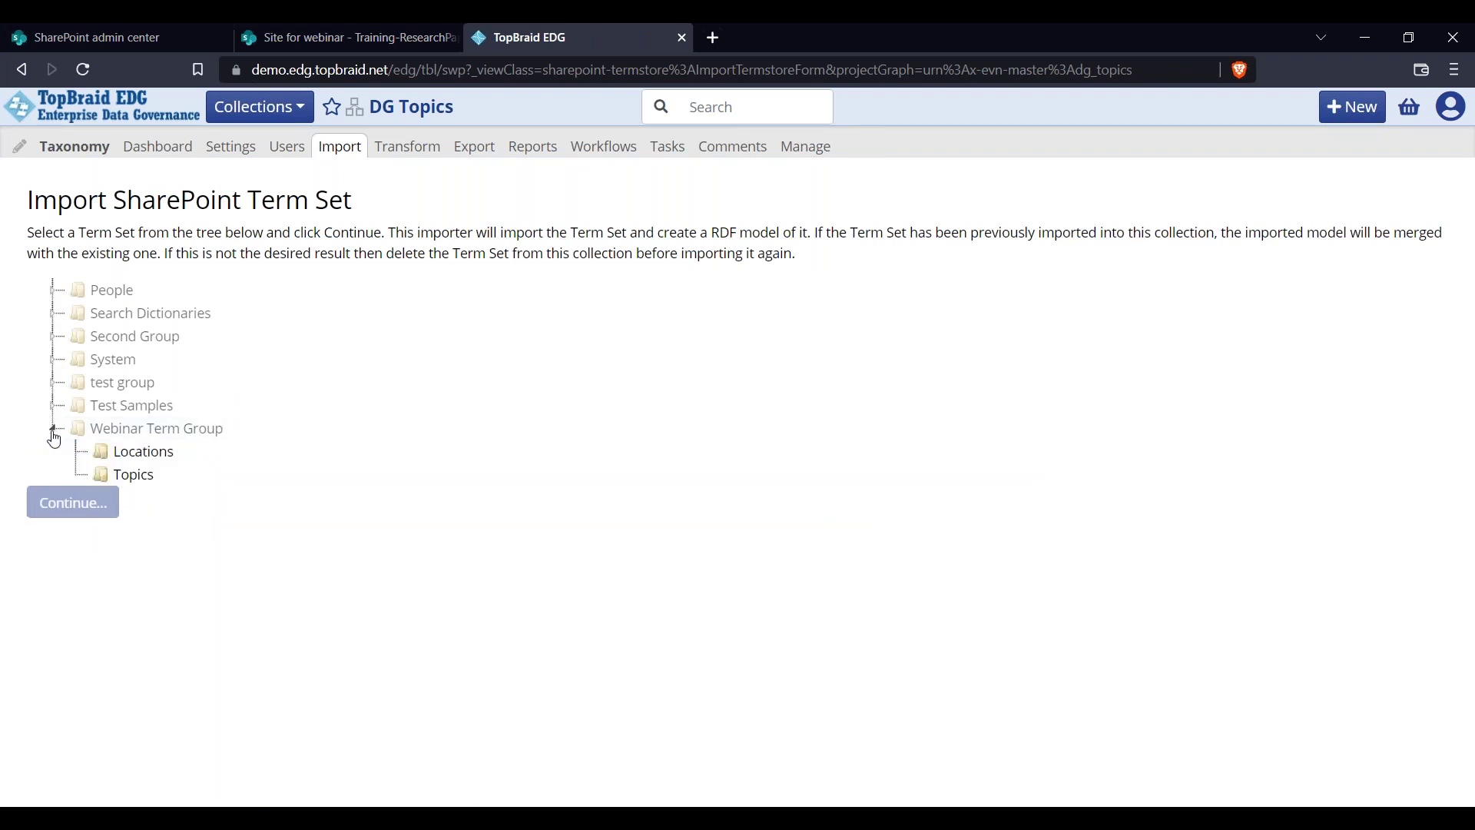
pyautogui.click(136, 475)
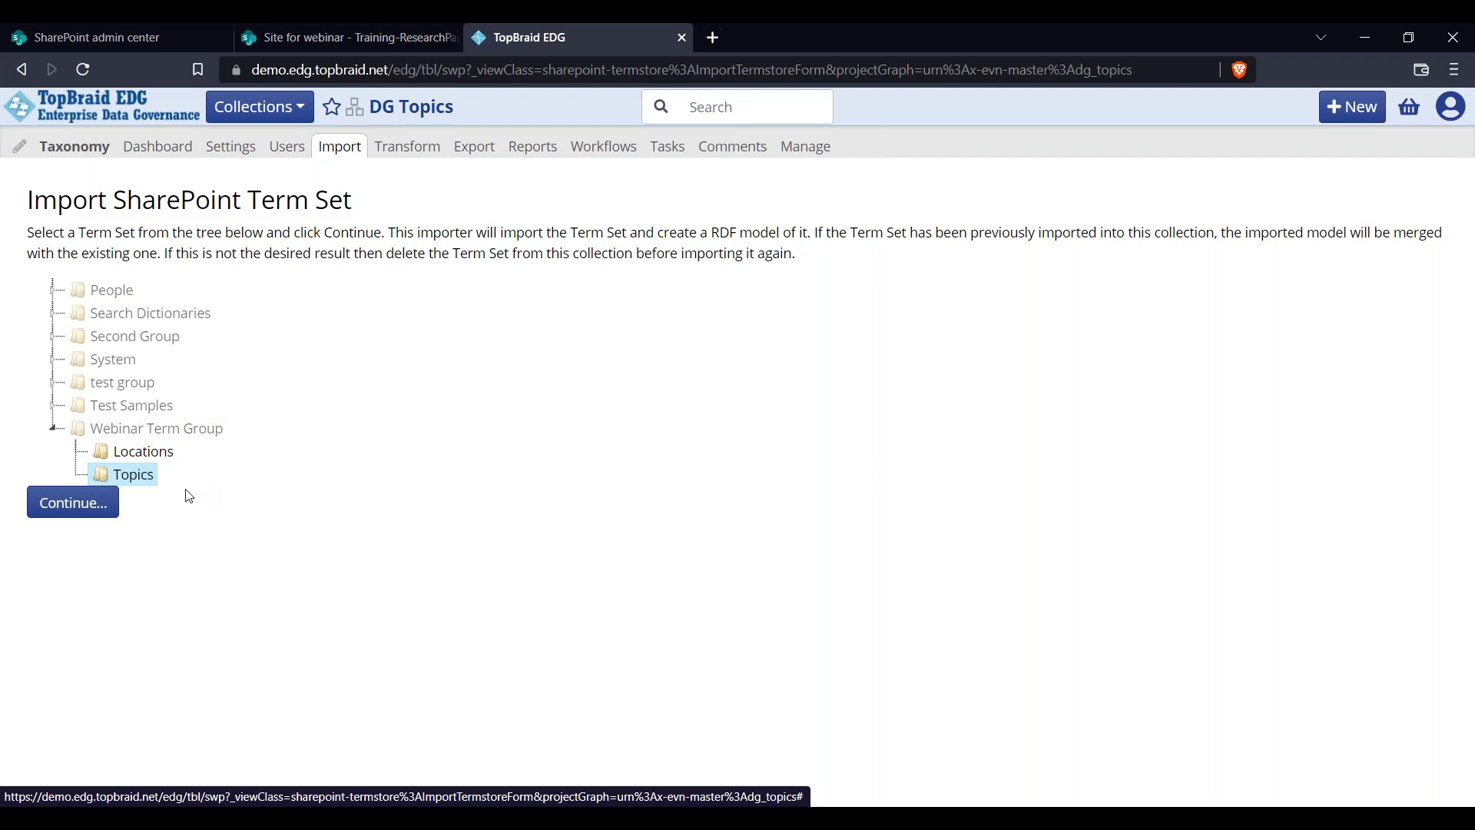
pyautogui.click(87, 510)
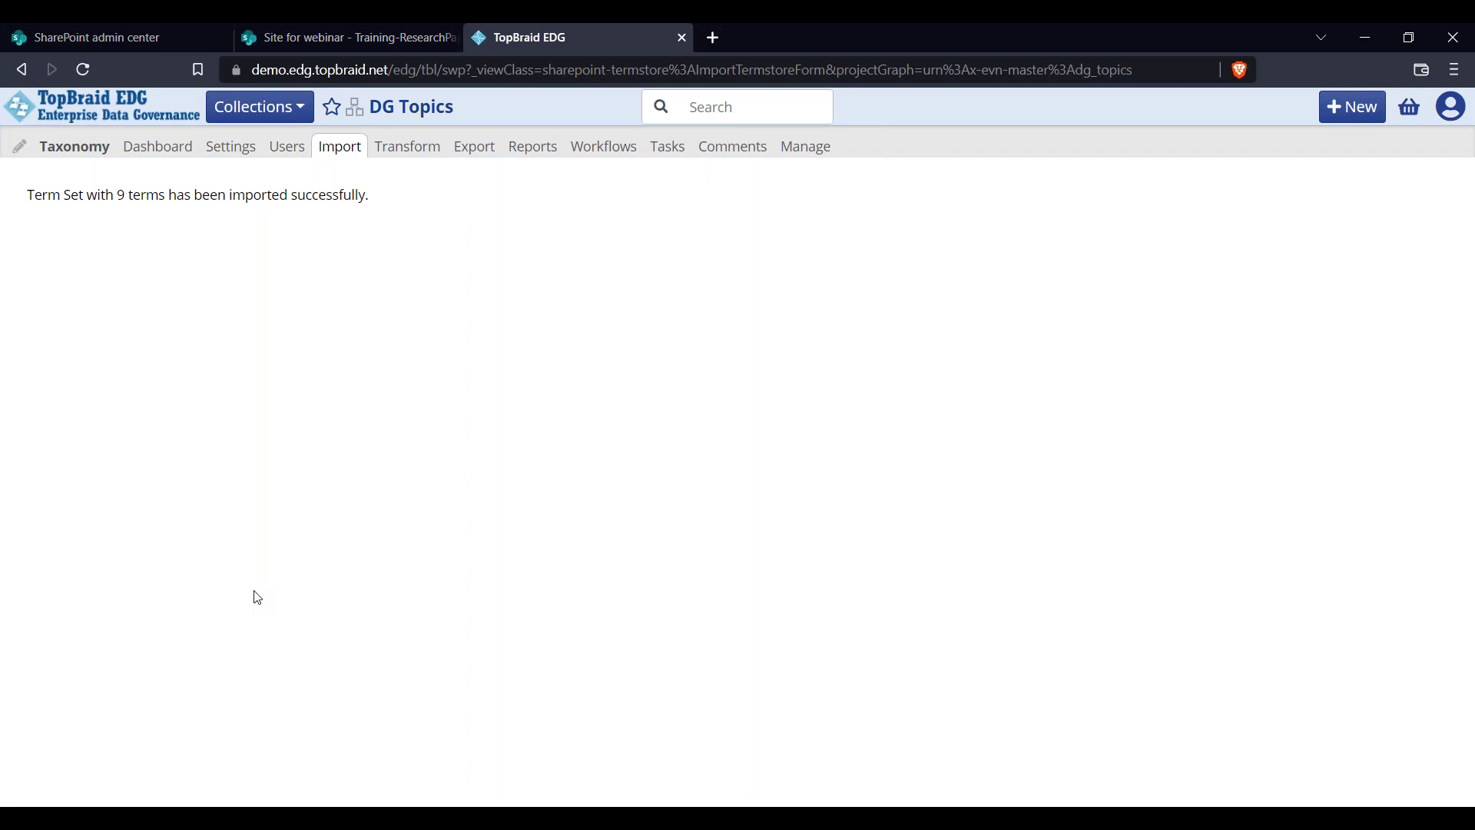
# Examine the imported Topics hierarchy in the taxonomy, including the children of Data Governance and Semantic Web Standards, and view the RDFS concept's details
pyautogui.click(75, 153)
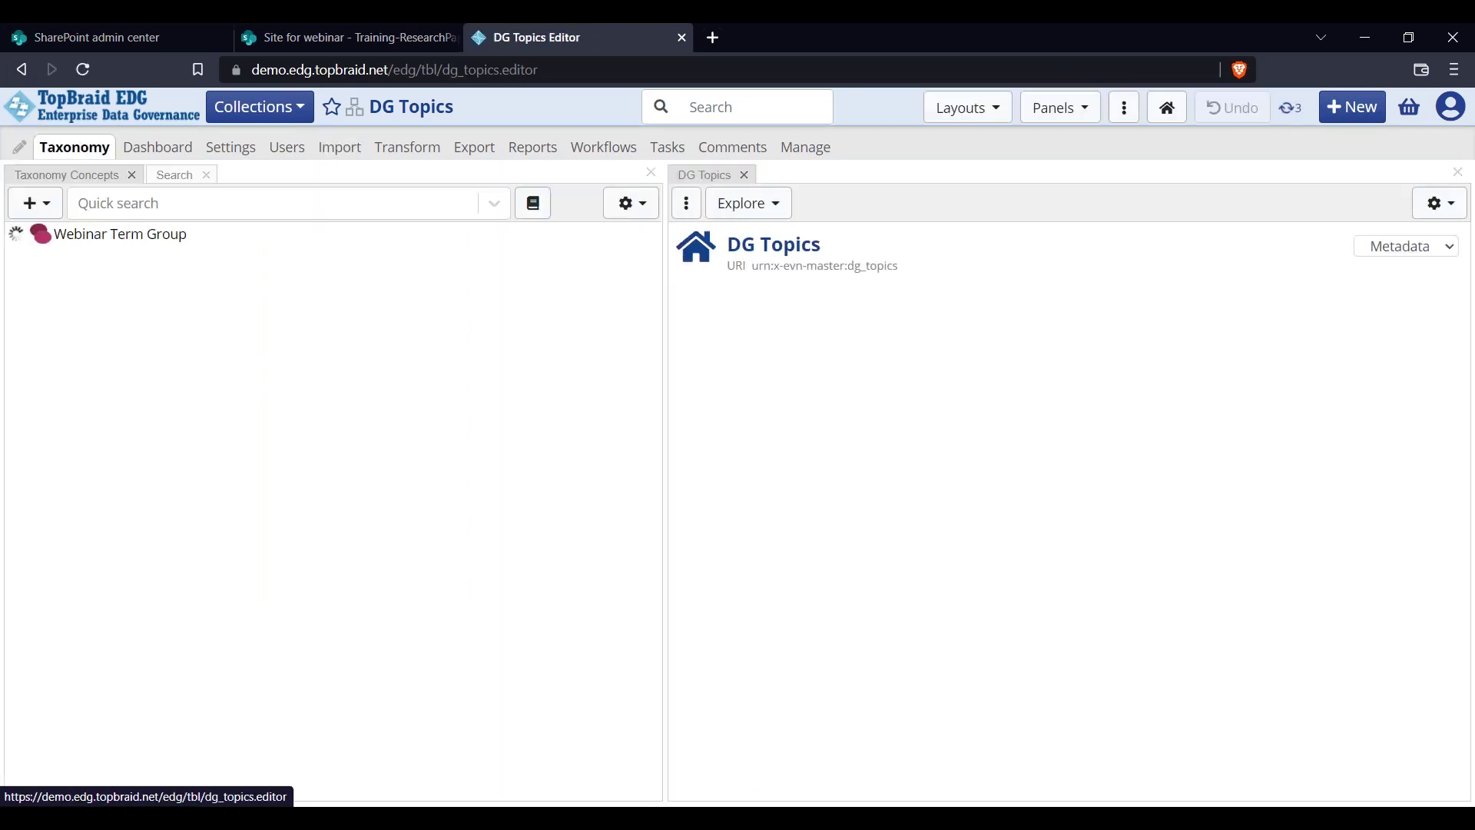
pyautogui.click(39, 257)
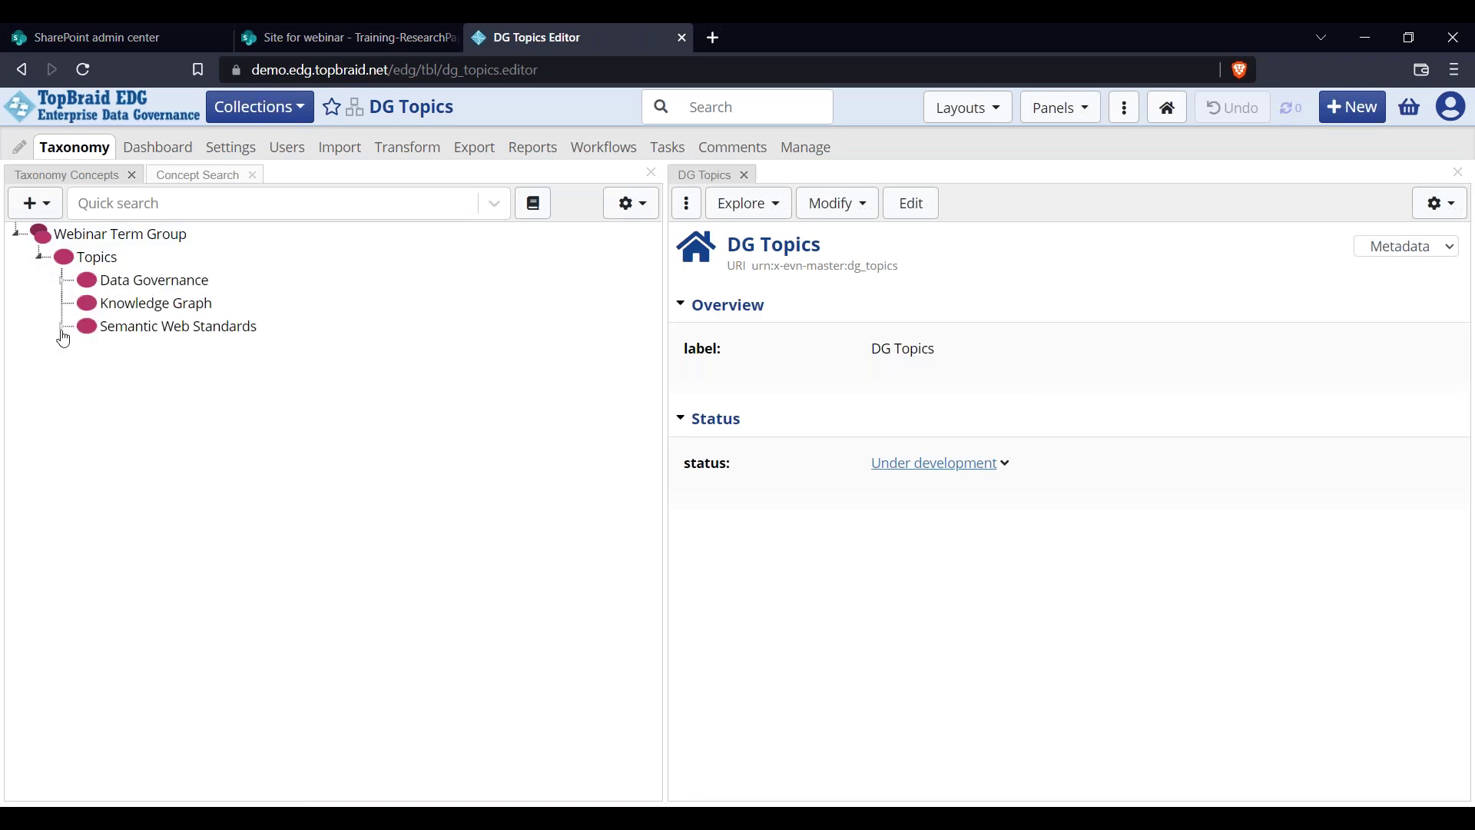
pyautogui.click(62, 326)
pyautogui.click(63, 284)
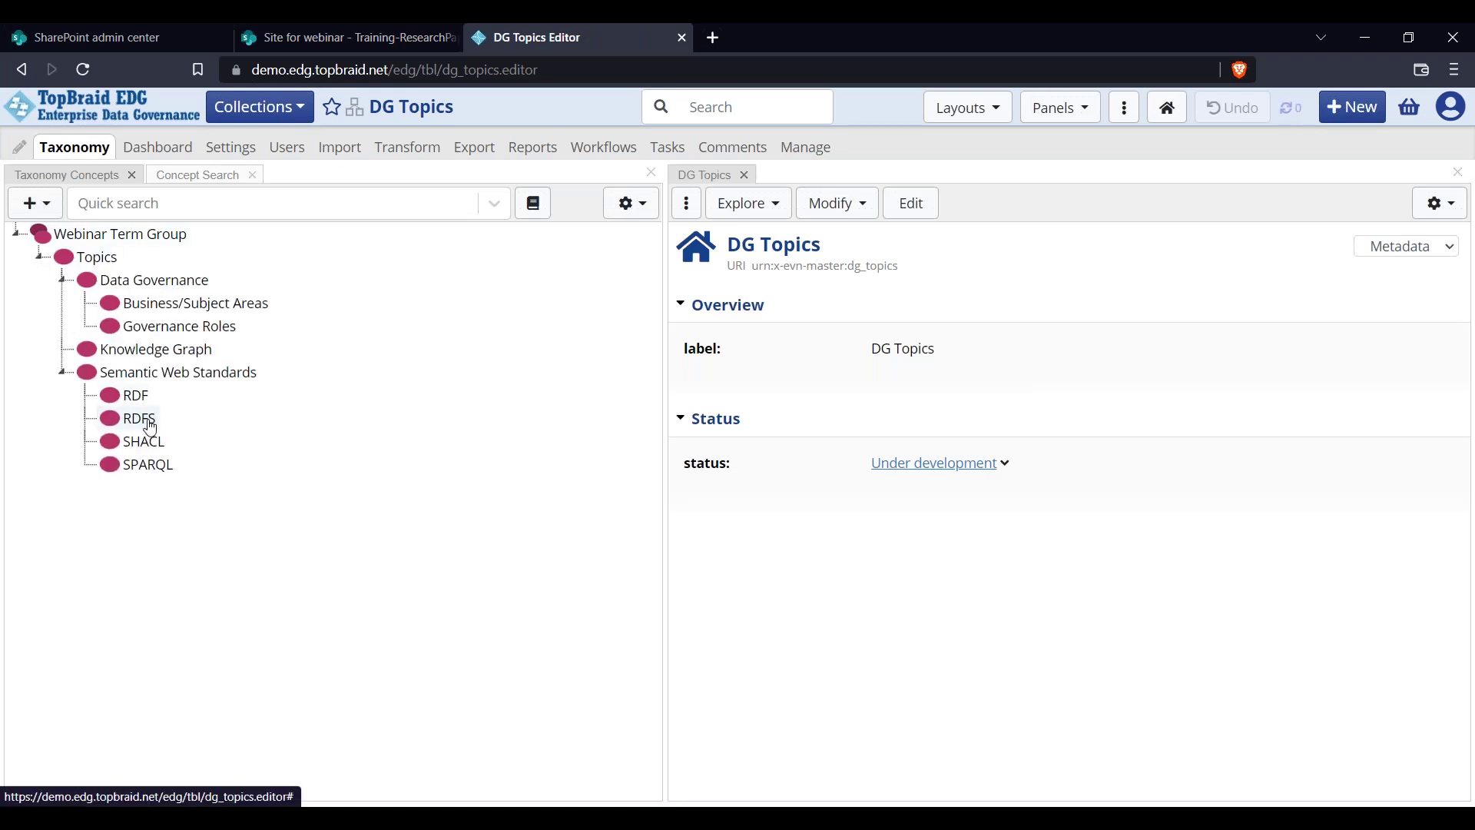
pyautogui.click(137, 420)
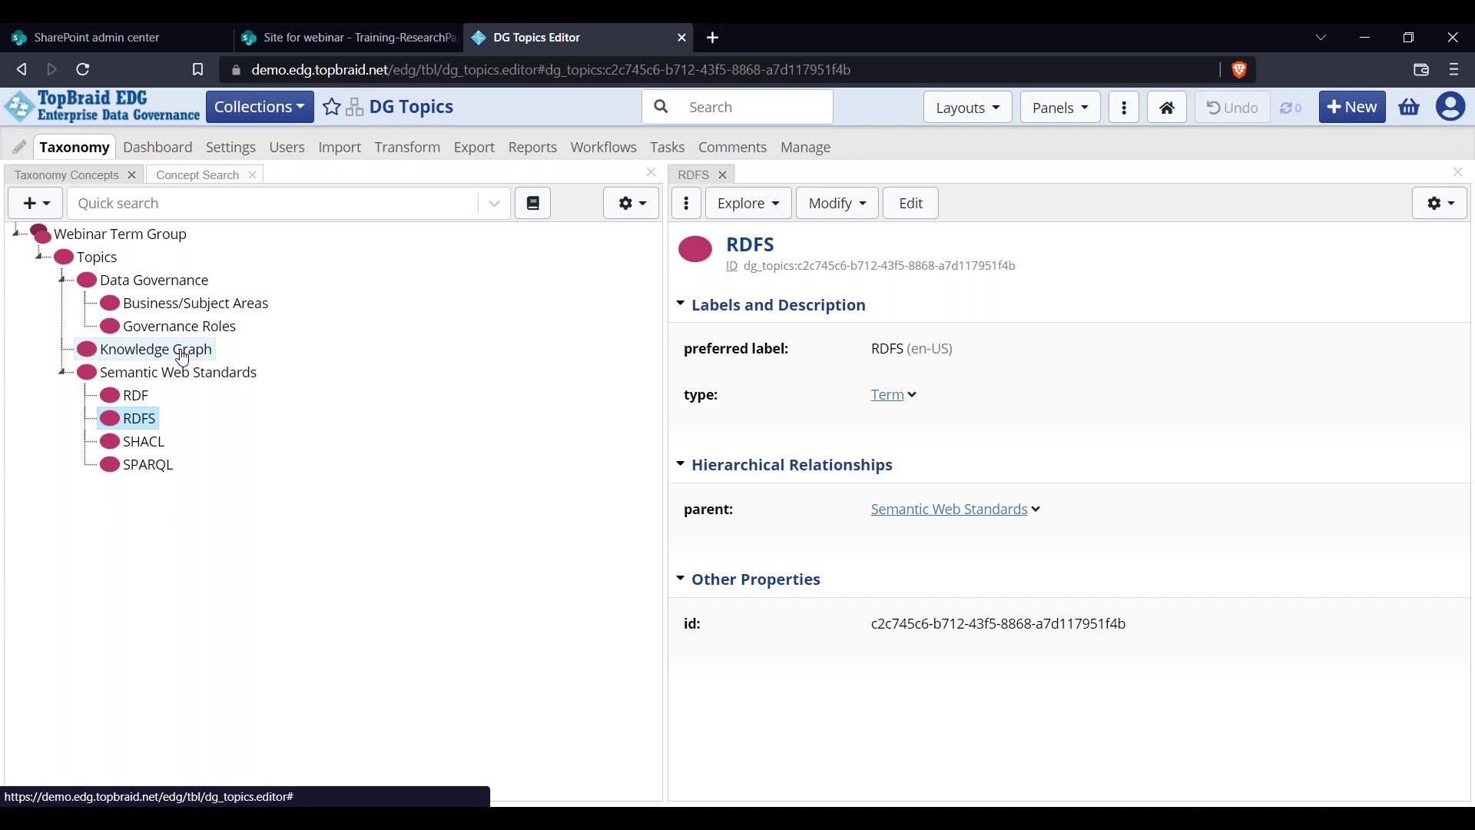
# Fill in a new narrower concept of Knowledge Graph with type Term and label TopBraid EDG, and submit it
pyautogui.click(206, 353)
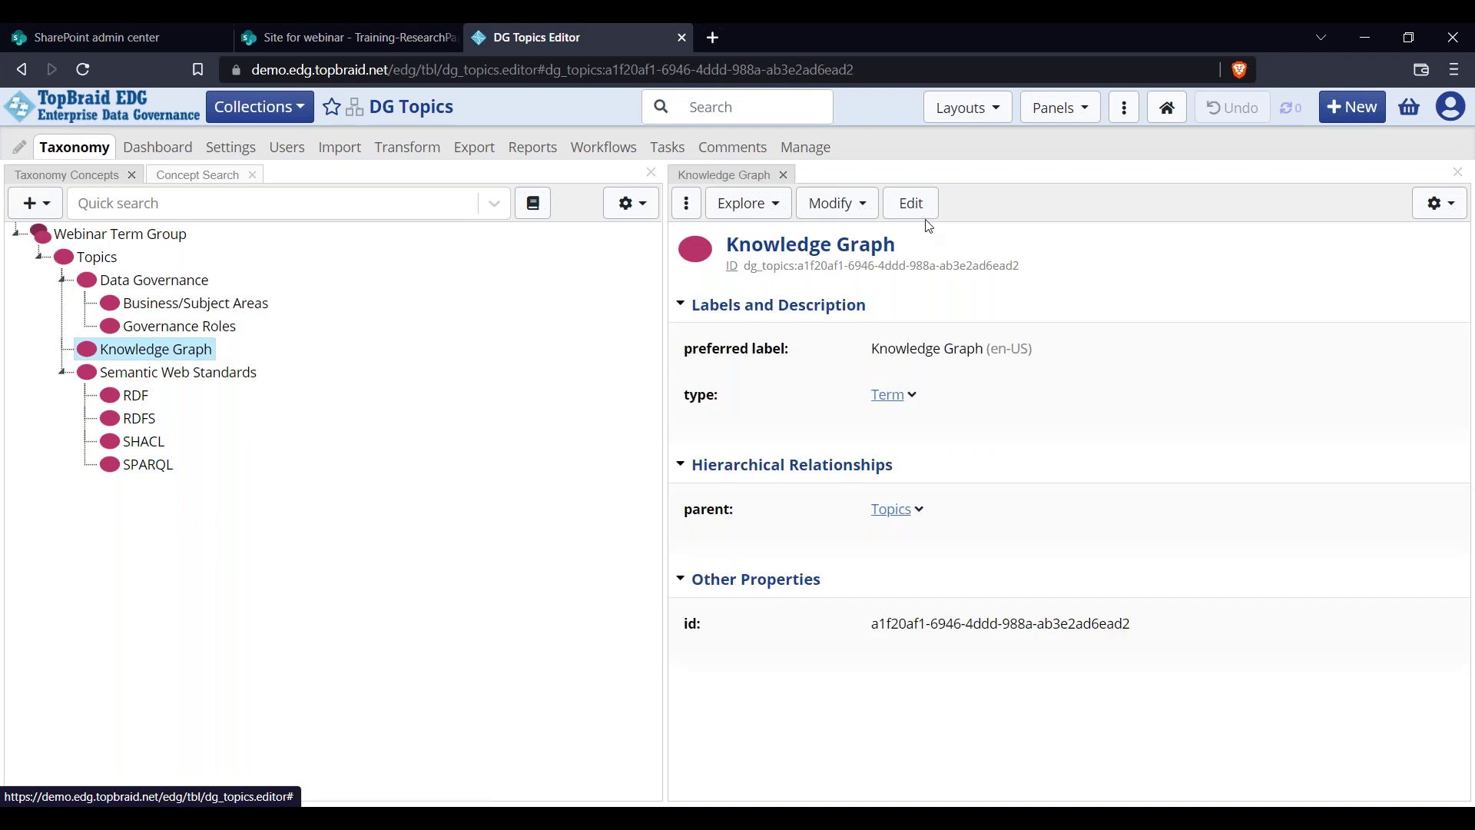
pyautogui.rightClick(191, 361)
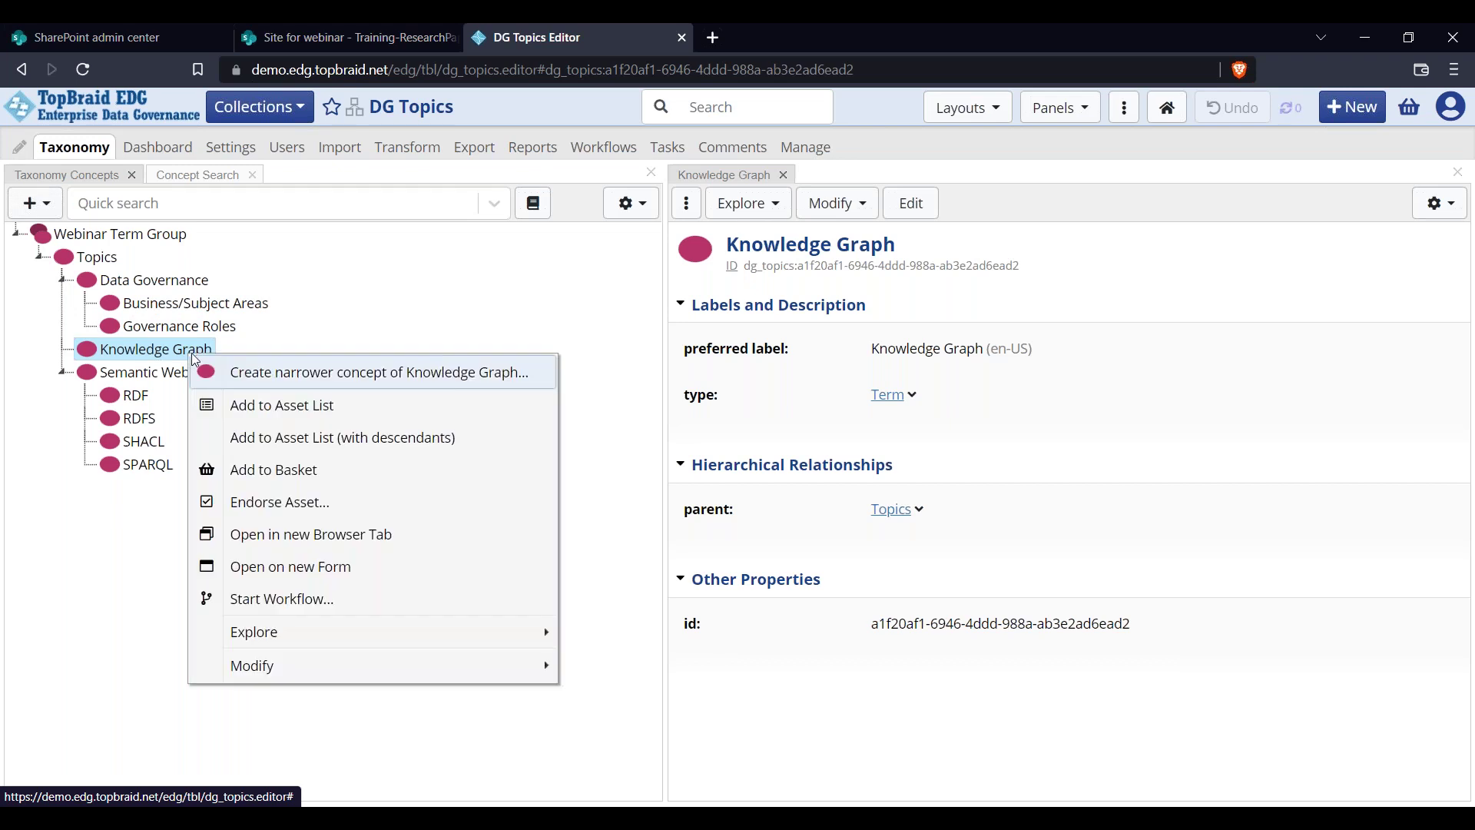
pyautogui.click(290, 374)
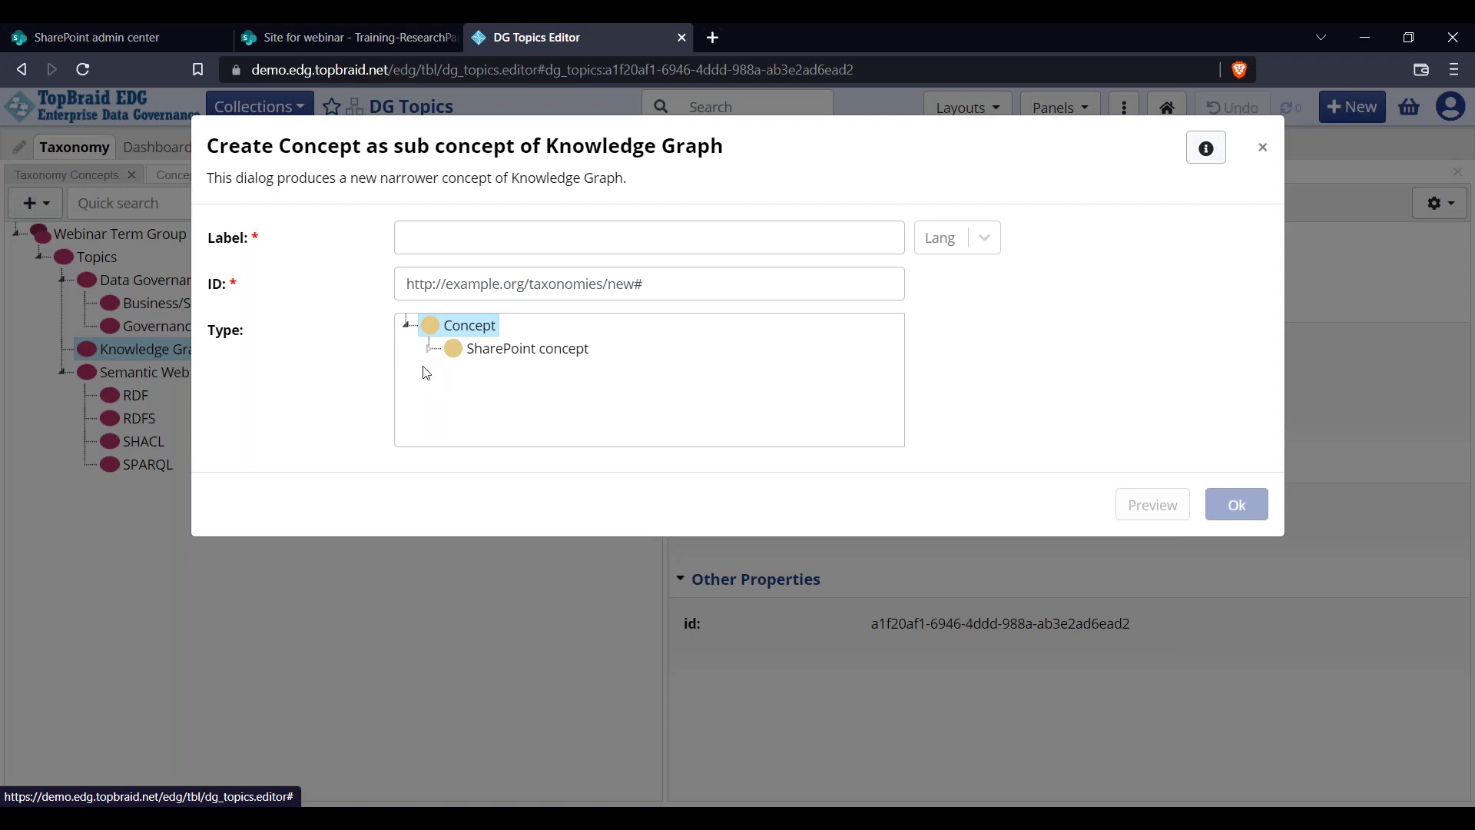
pyautogui.click(429, 348)
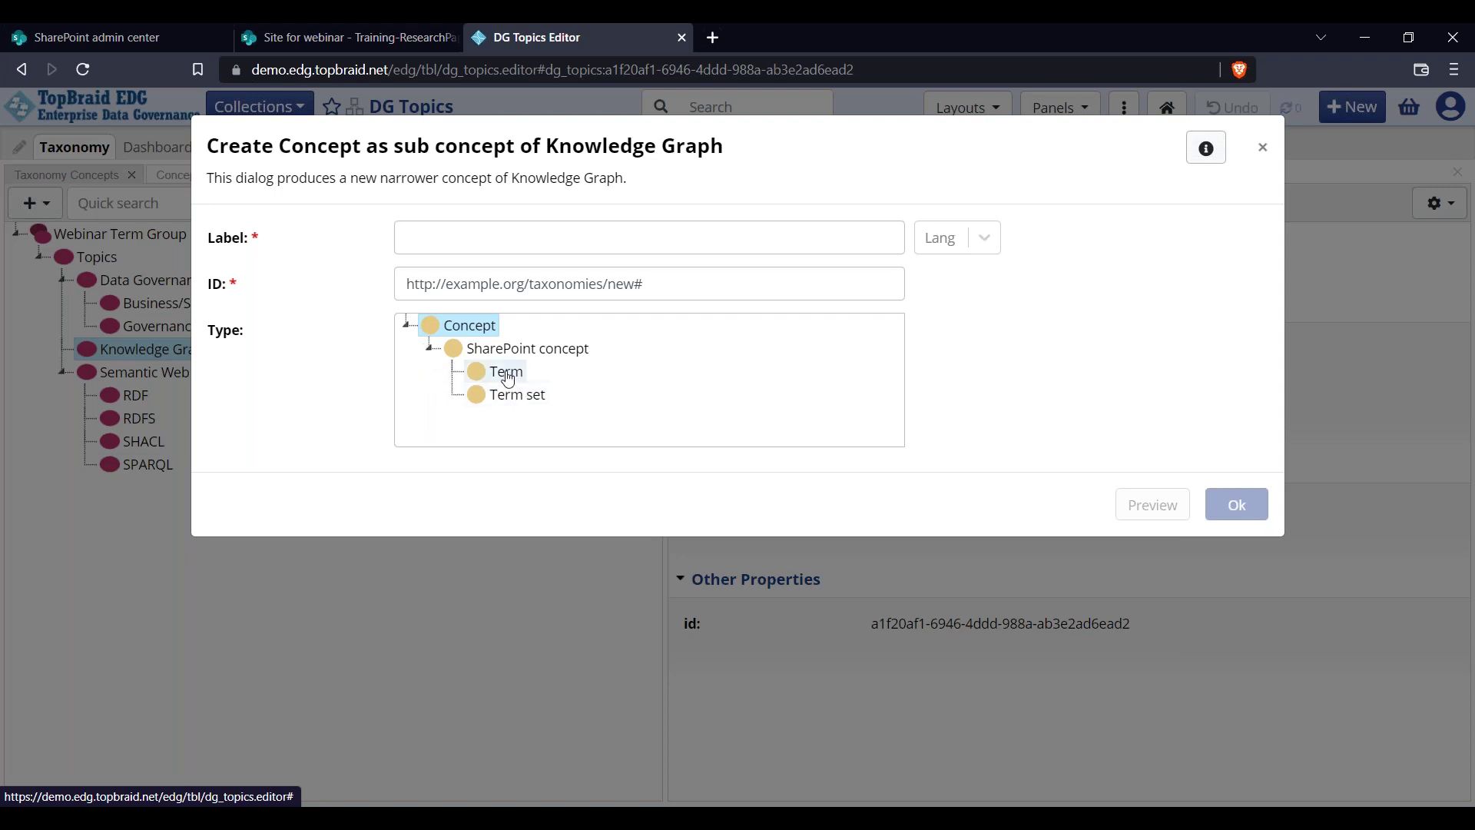
pyautogui.click(505, 372)
pyautogui.click(510, 237)
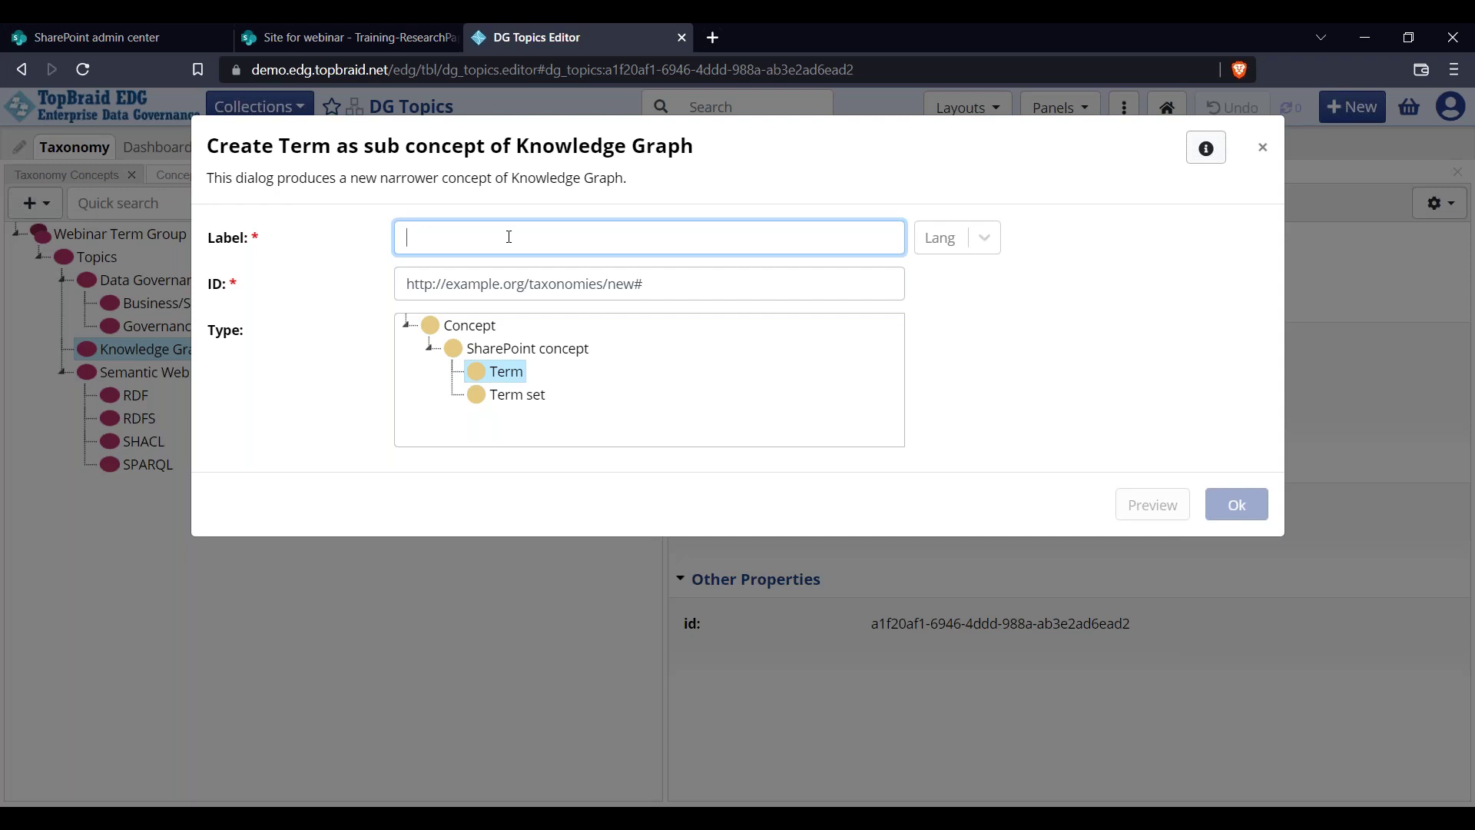
pyautogui.write('TopBraid')
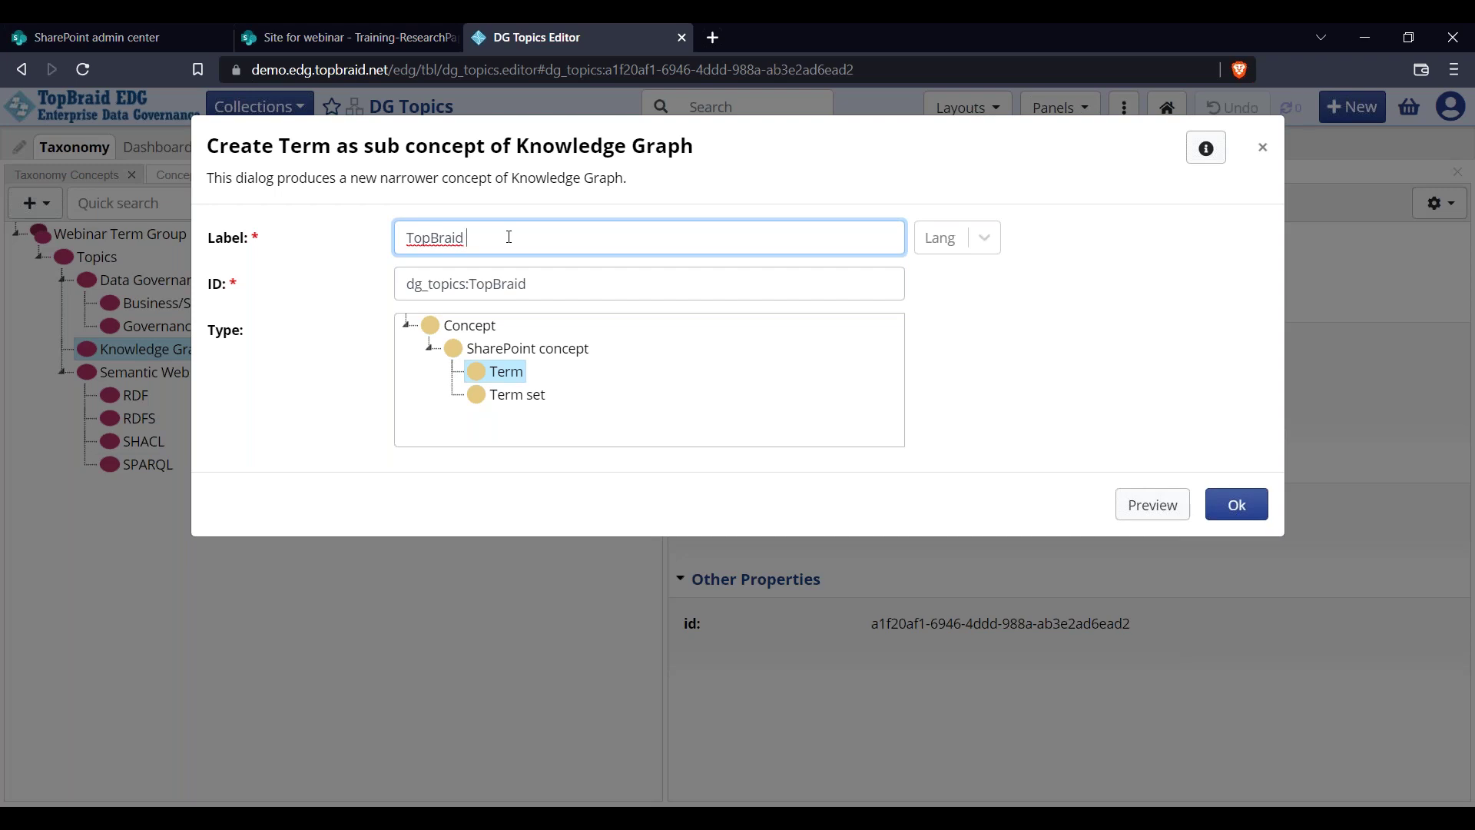
pyautogui.write('EDG')
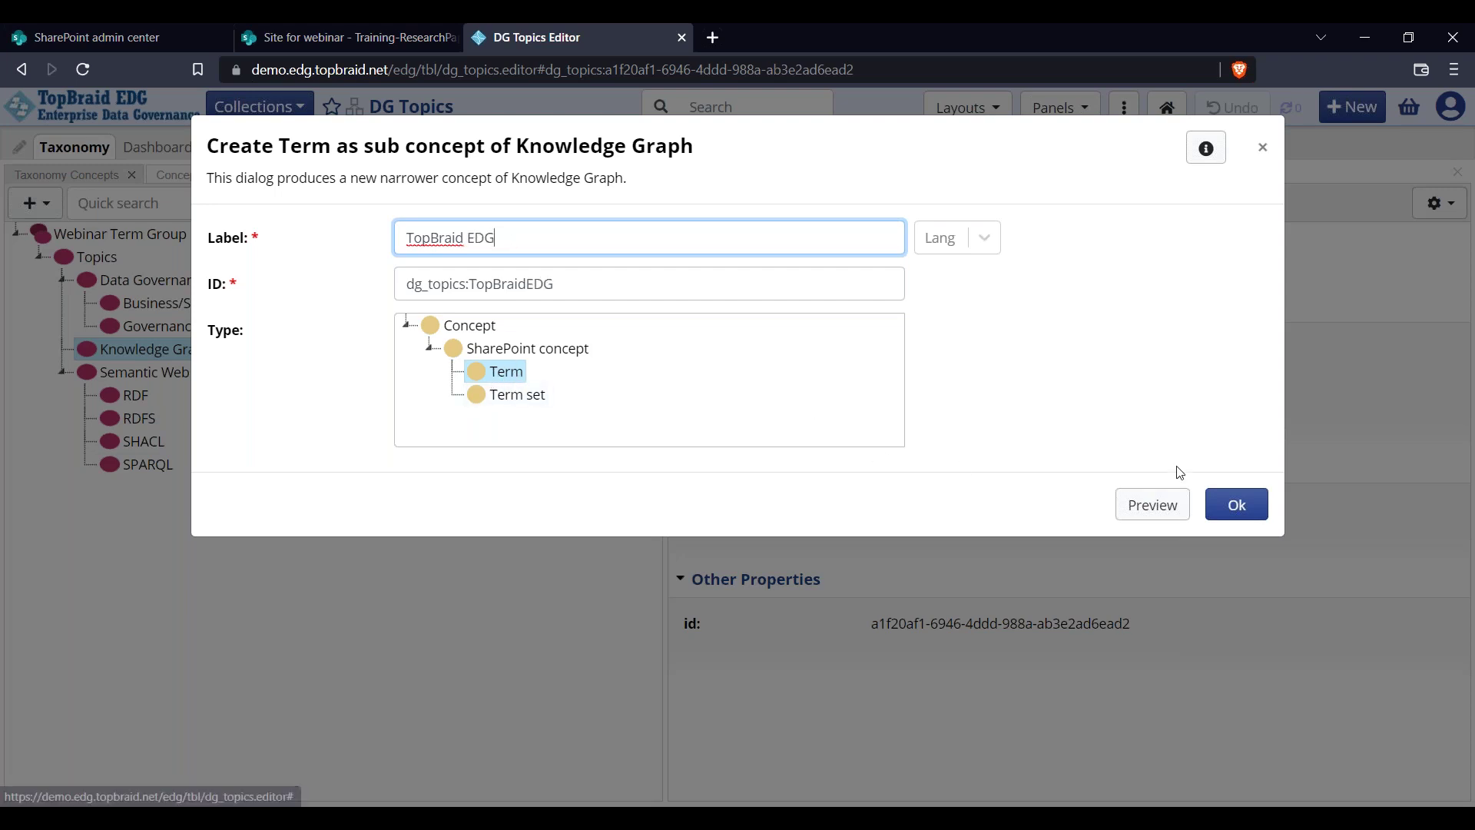
pyautogui.click(1252, 504)
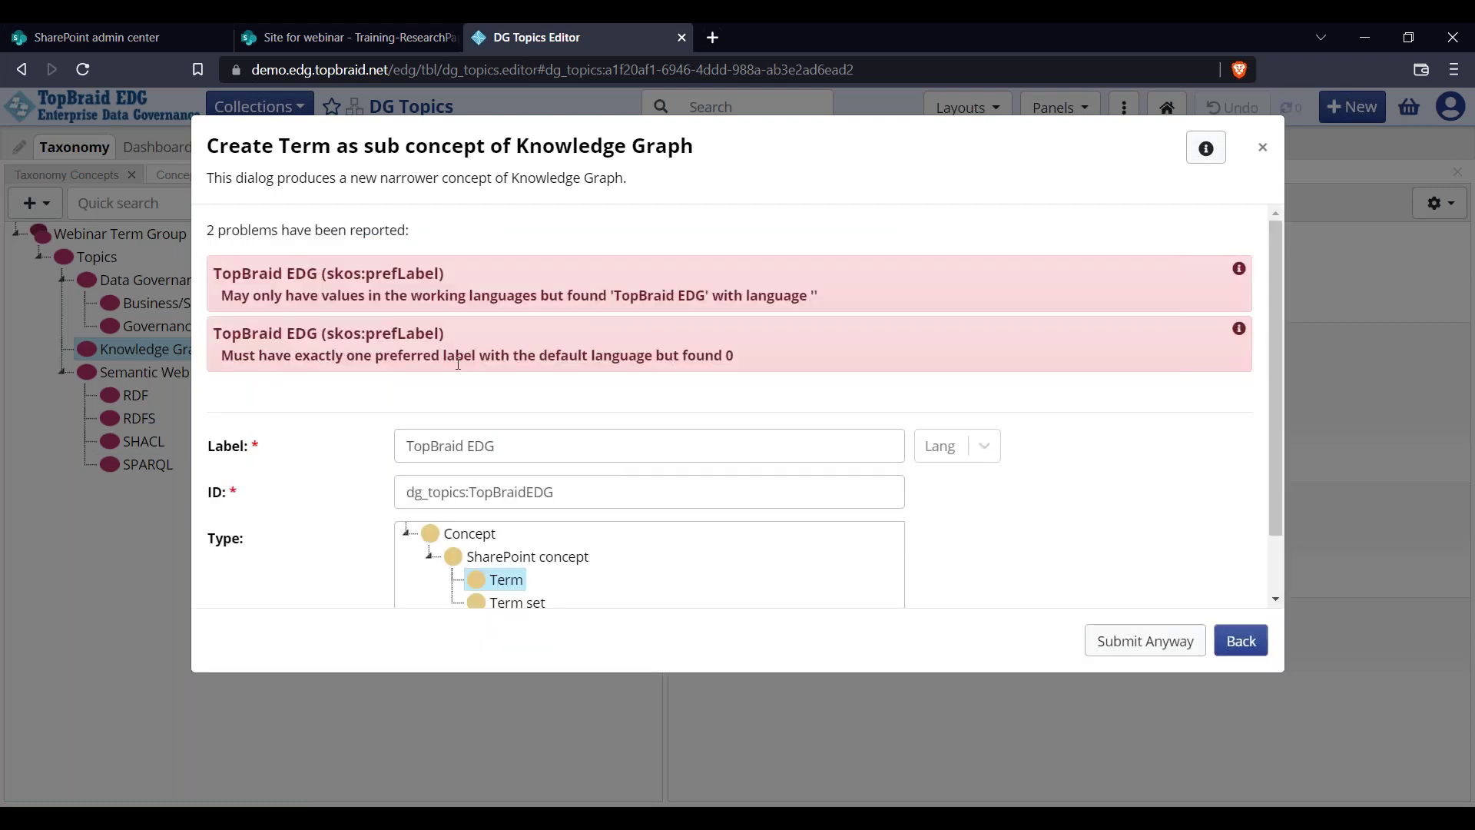
# Return to the new term's entries, set the label's language to English, and create the term
pyautogui.click(1239, 641)
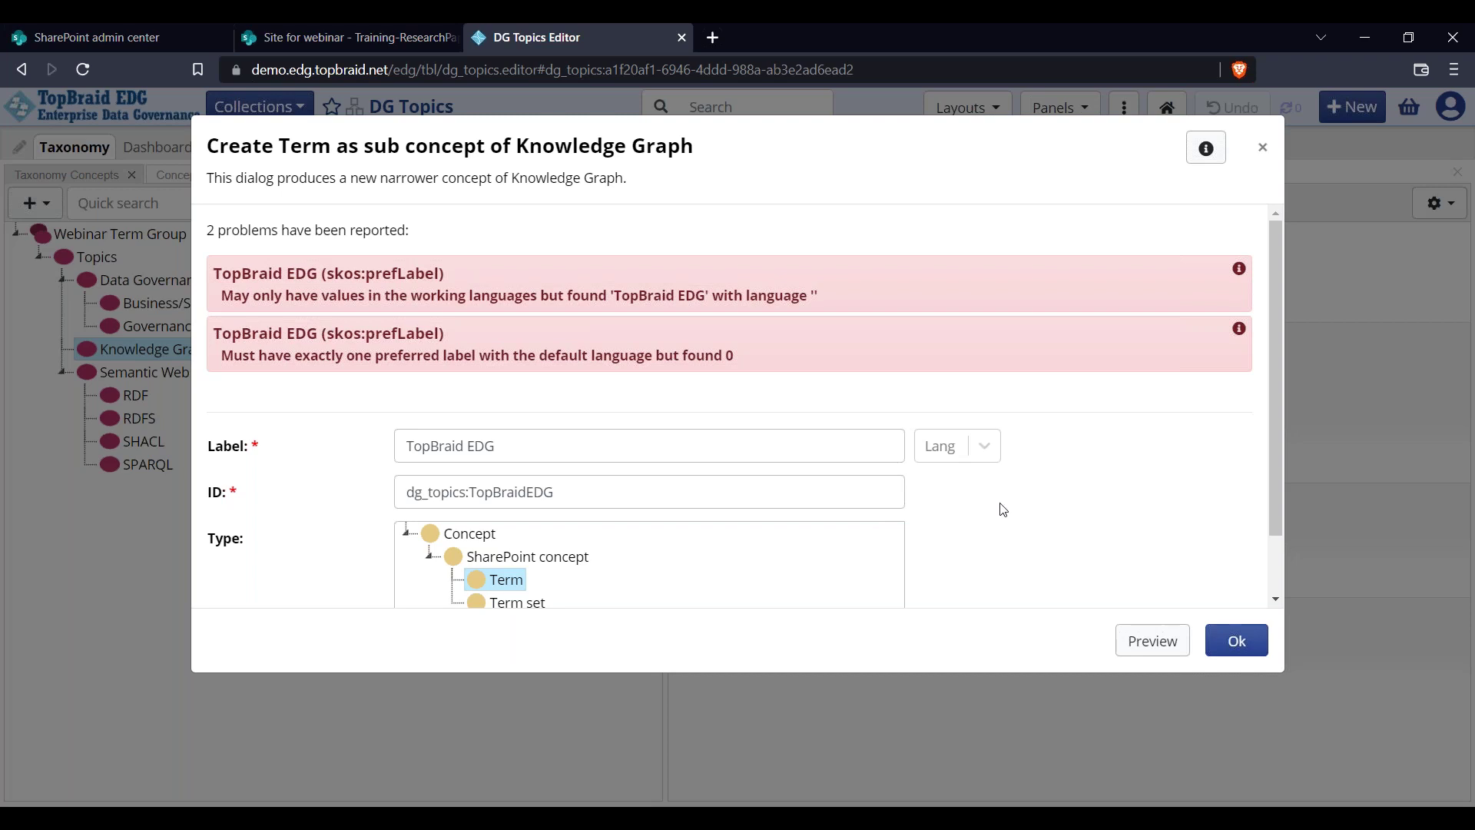
pyautogui.click(984, 445)
pyautogui.click(970, 539)
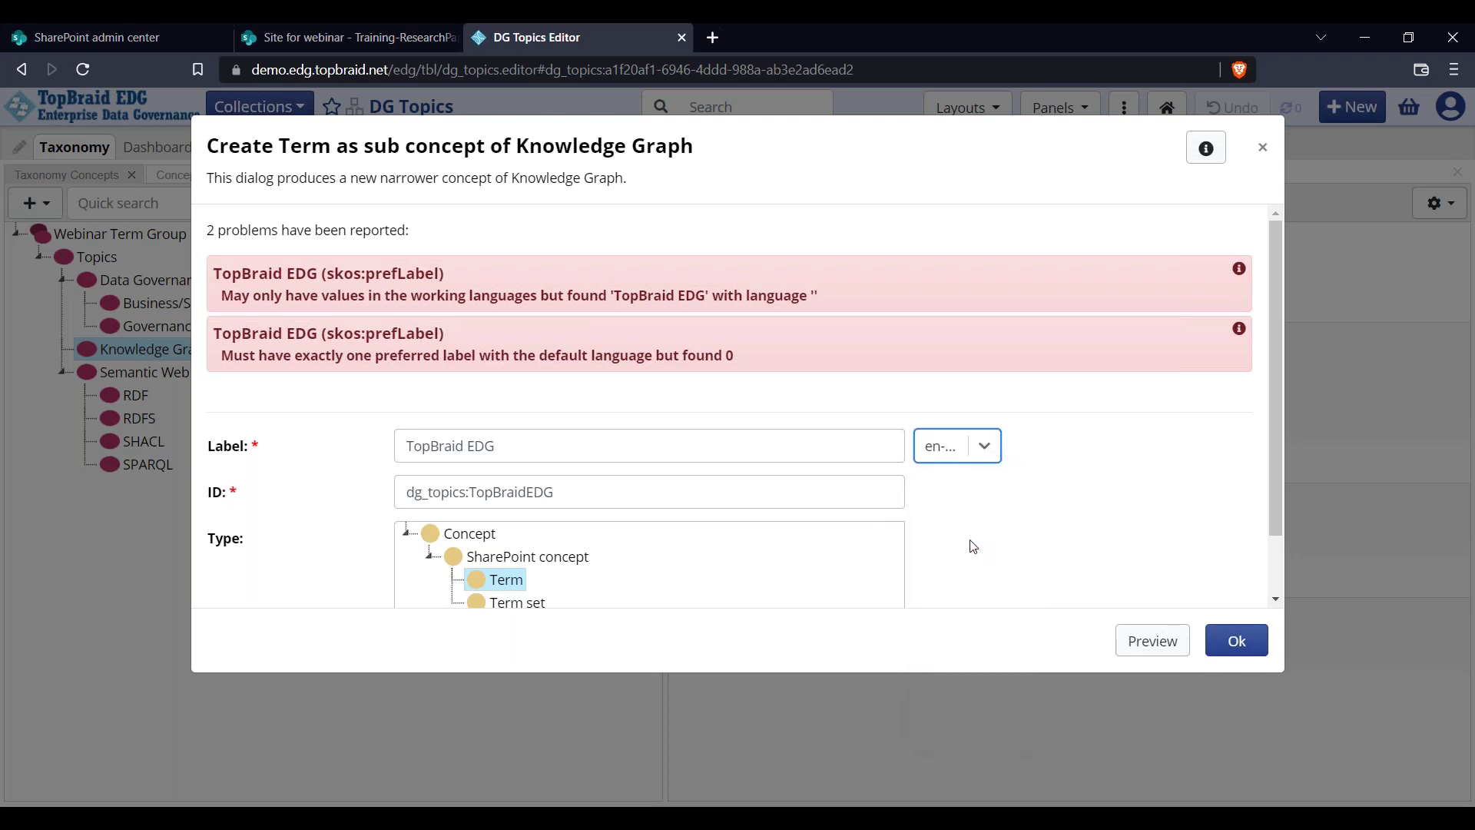
pyautogui.click(1231, 641)
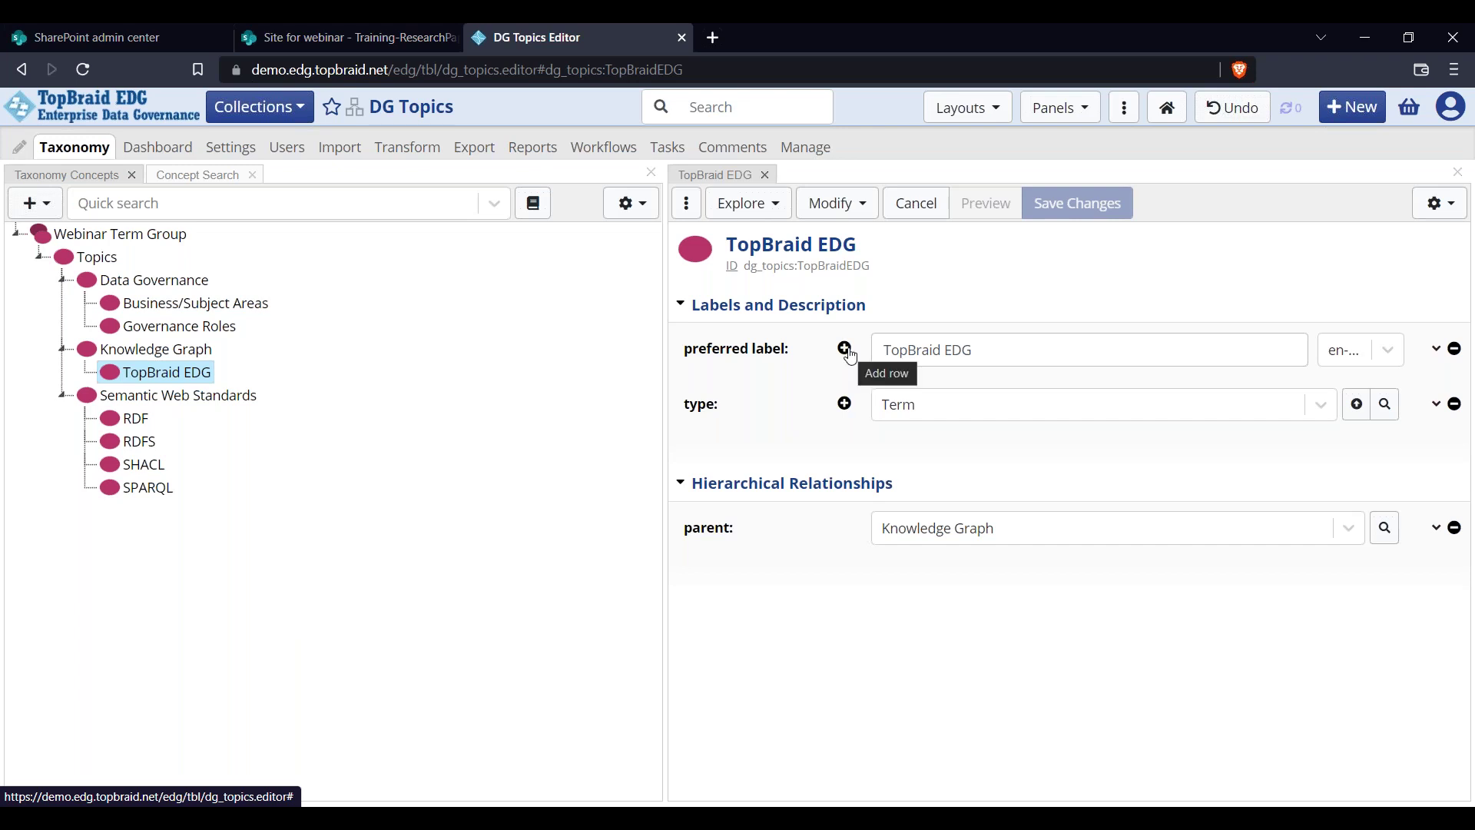
# Show the properties without values in the TopBraid EDG term's edit form and add an empty definition entry
pyautogui.click(1455, 213)
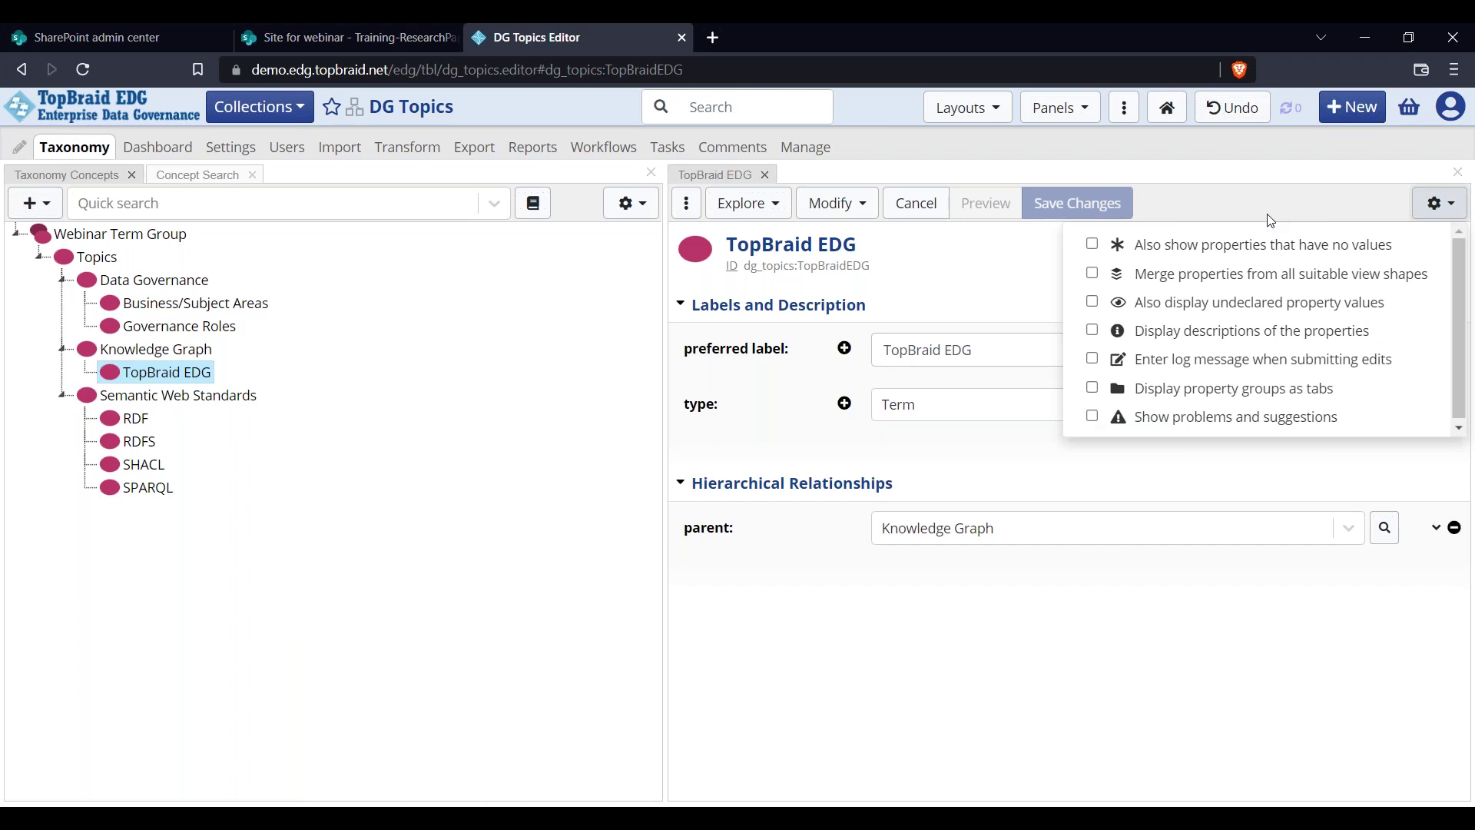
pyautogui.click(1092, 246)
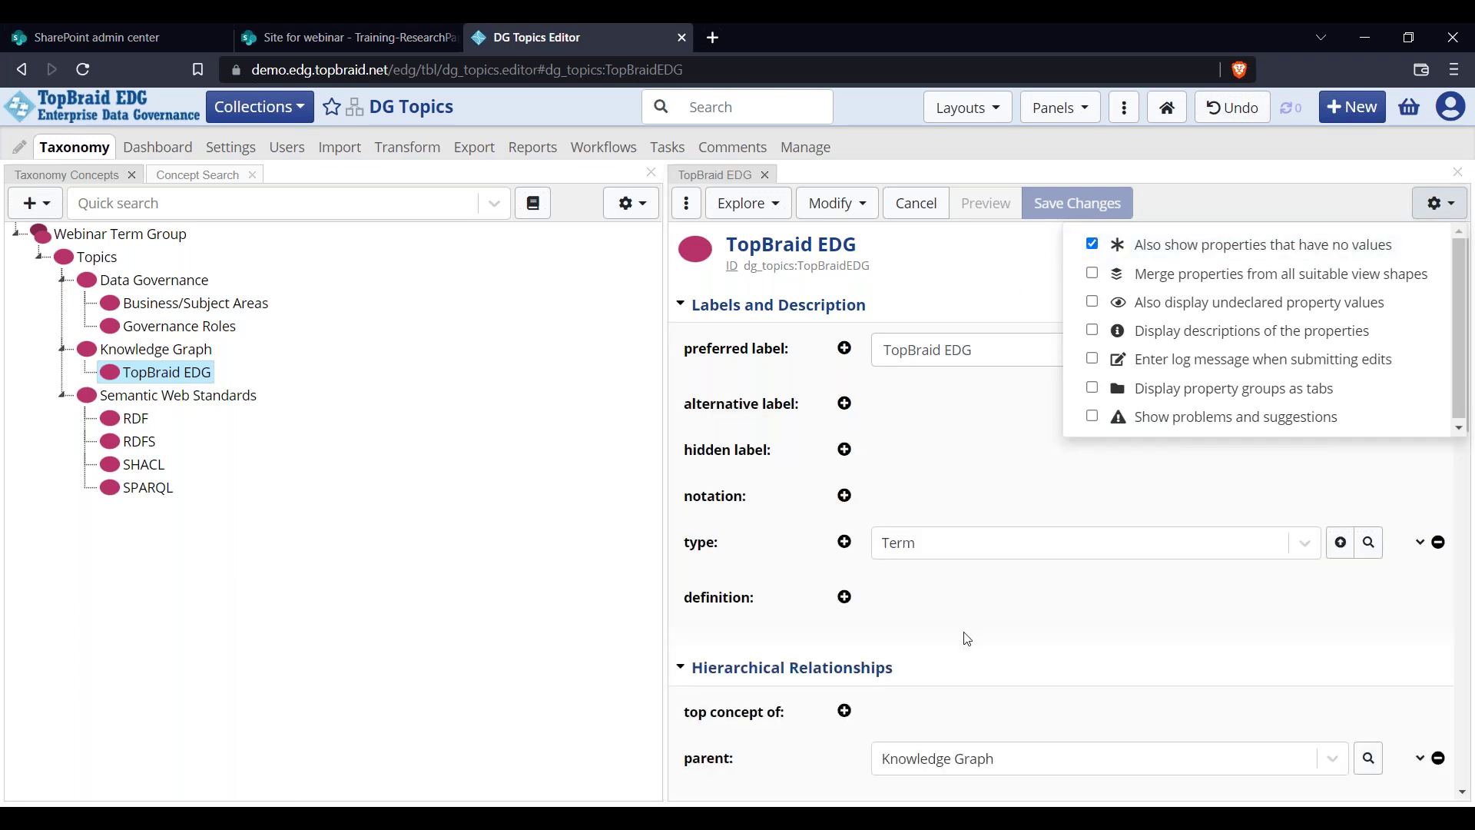
pyautogui.click(938, 642)
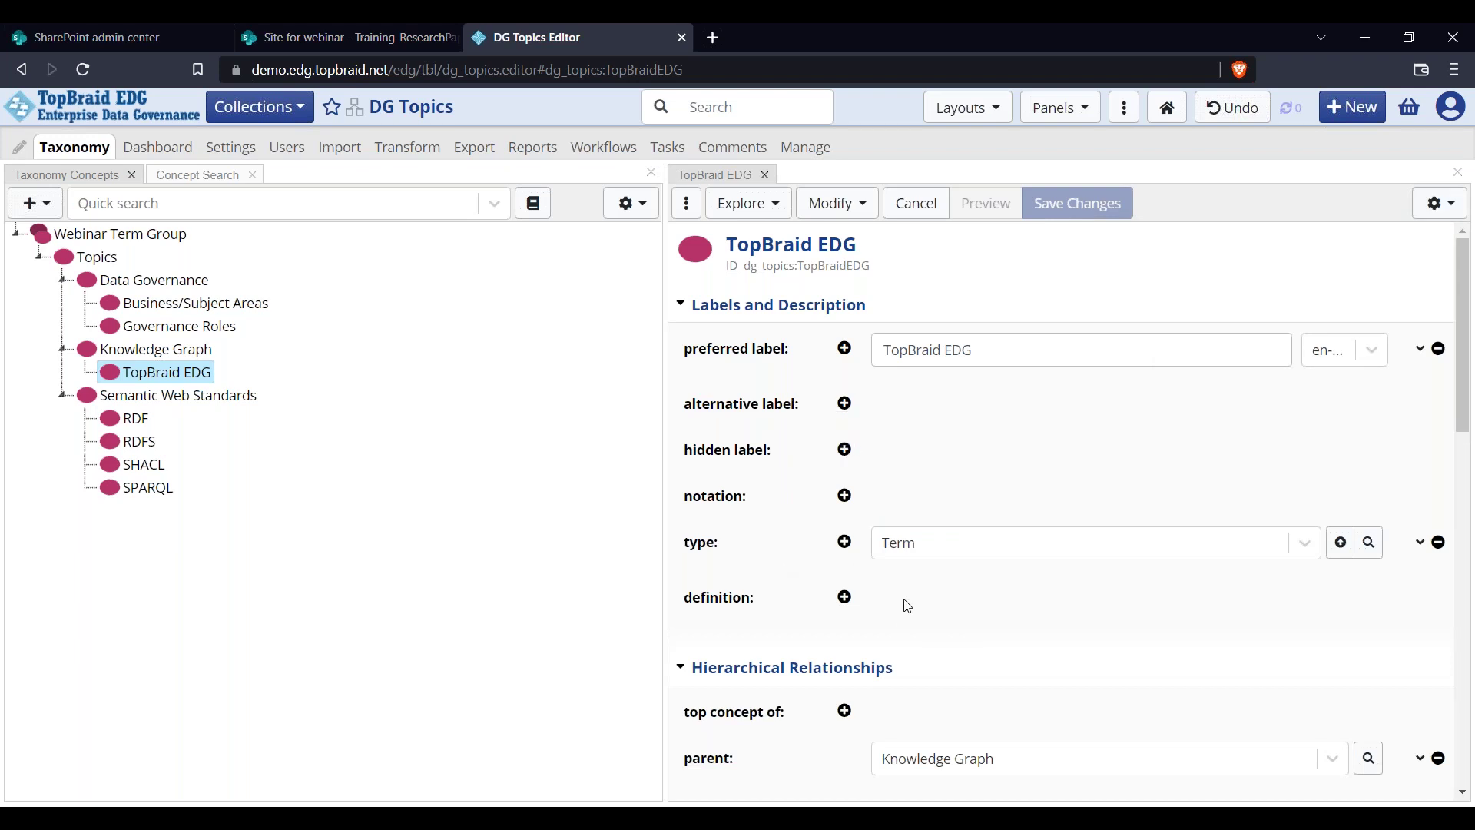
pyautogui.click(845, 598)
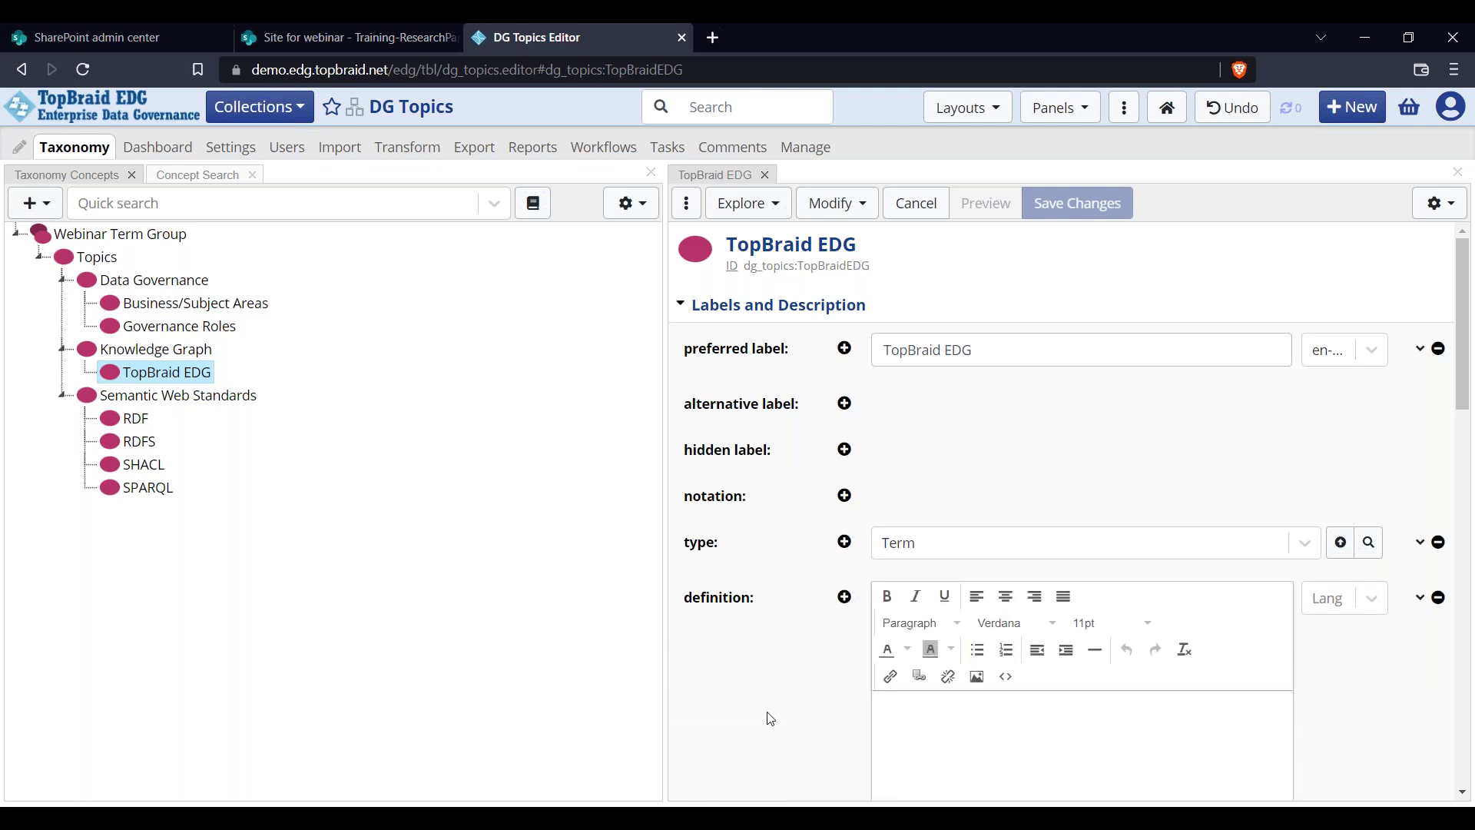
pyautogui.scroll(-1, 771, 719)
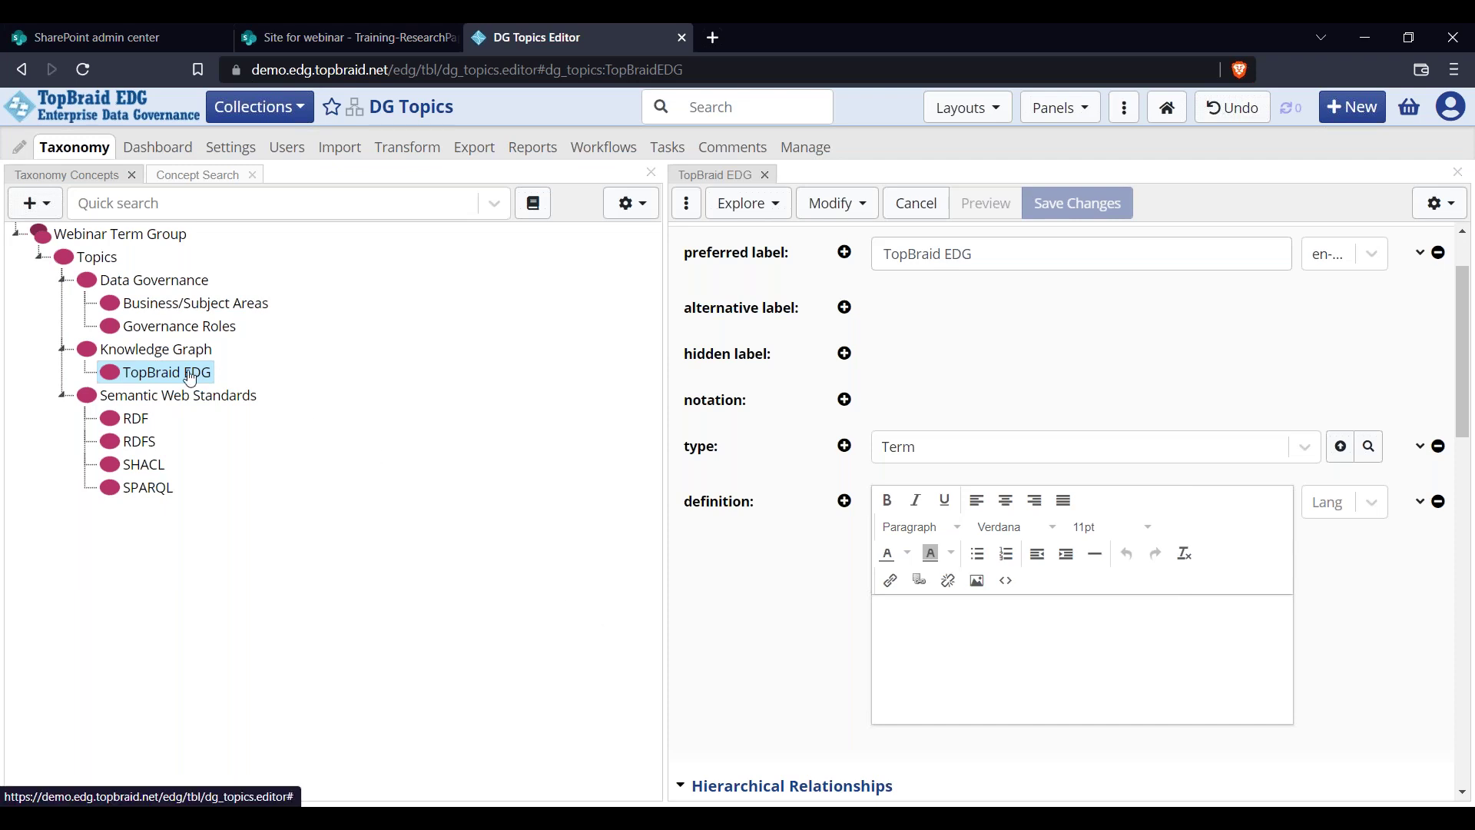
# Export the DG Topics taxonomy to the SharePoint term store
pyautogui.click(475, 146)
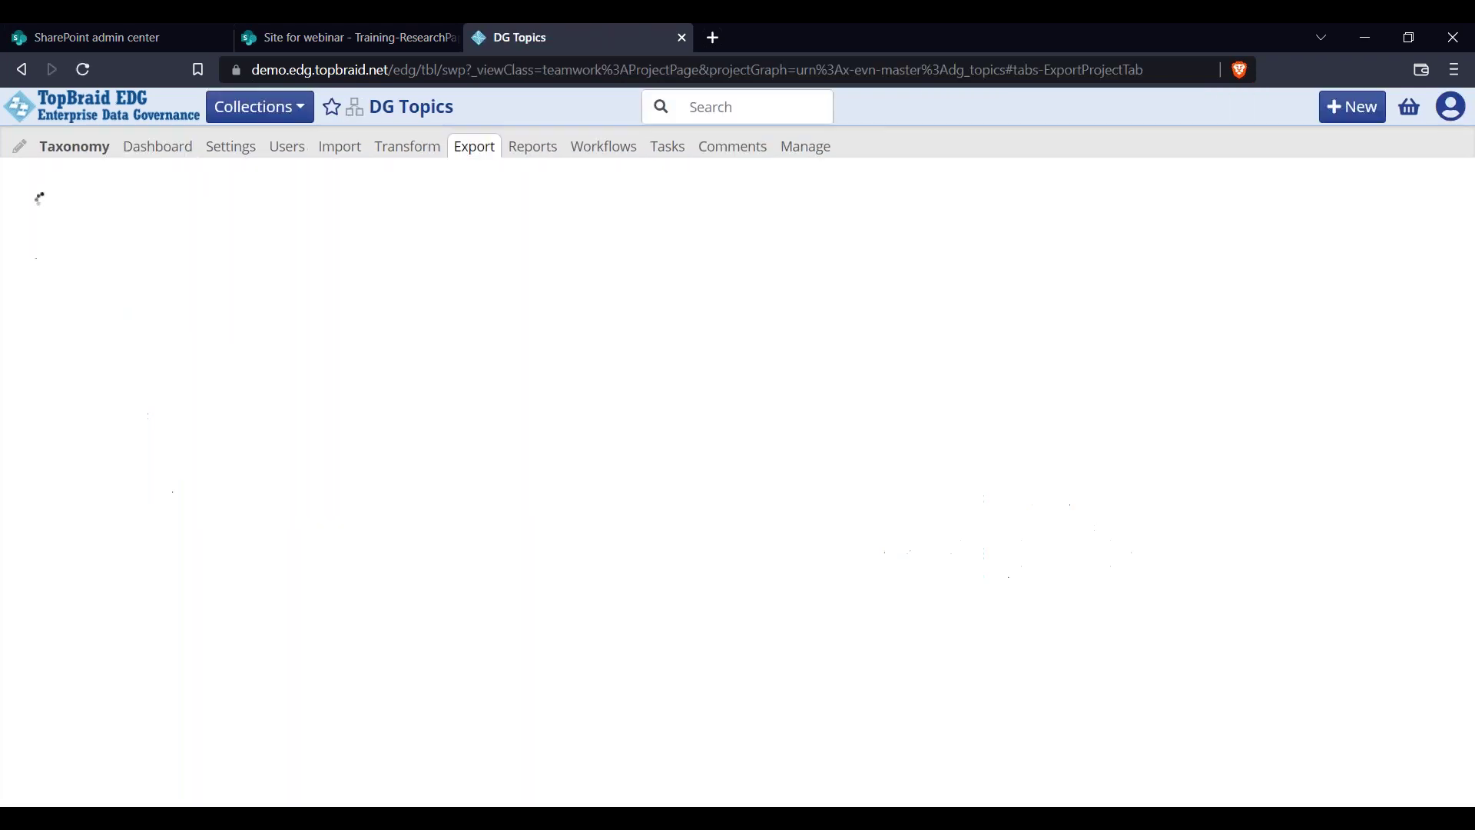
pyautogui.scroll(-5, 739, 516)
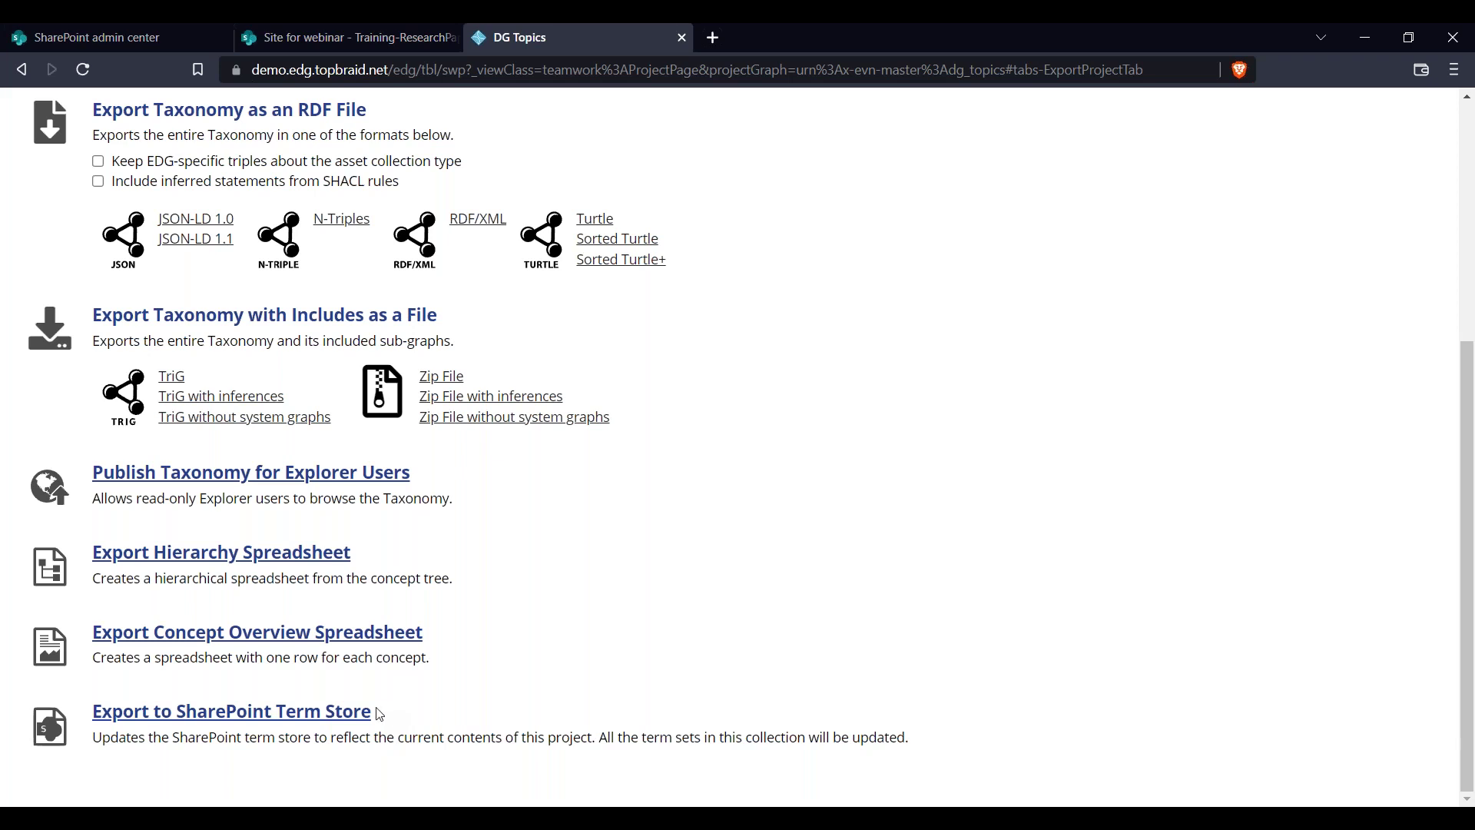
pyautogui.click(239, 716)
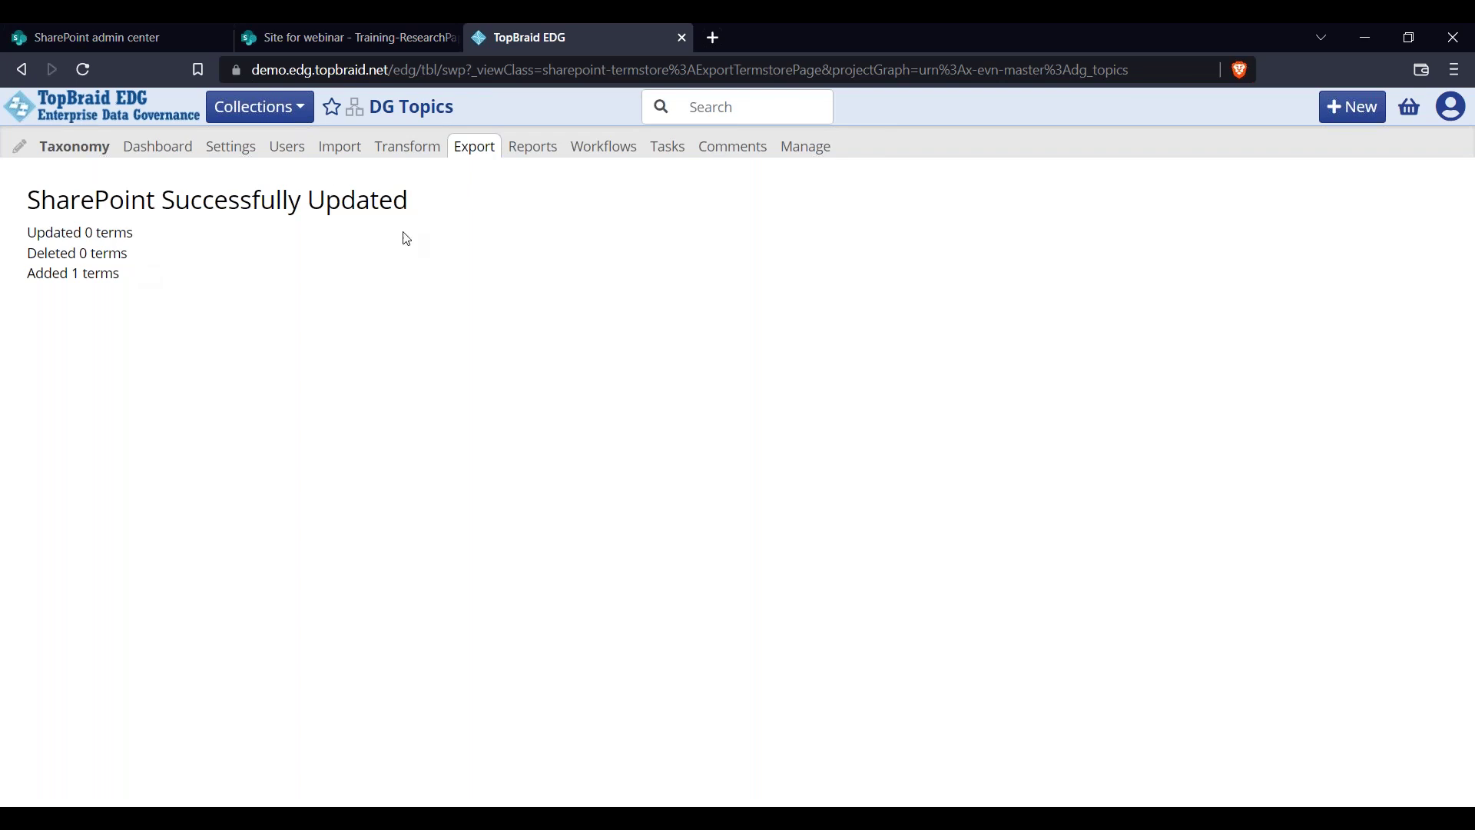
# Switch to the SharePoint admin center, reload the term store, and view the TopBraid EDG term under Webinar Term Group, Topics, Knowledge Graph
pyautogui.click(136, 39)
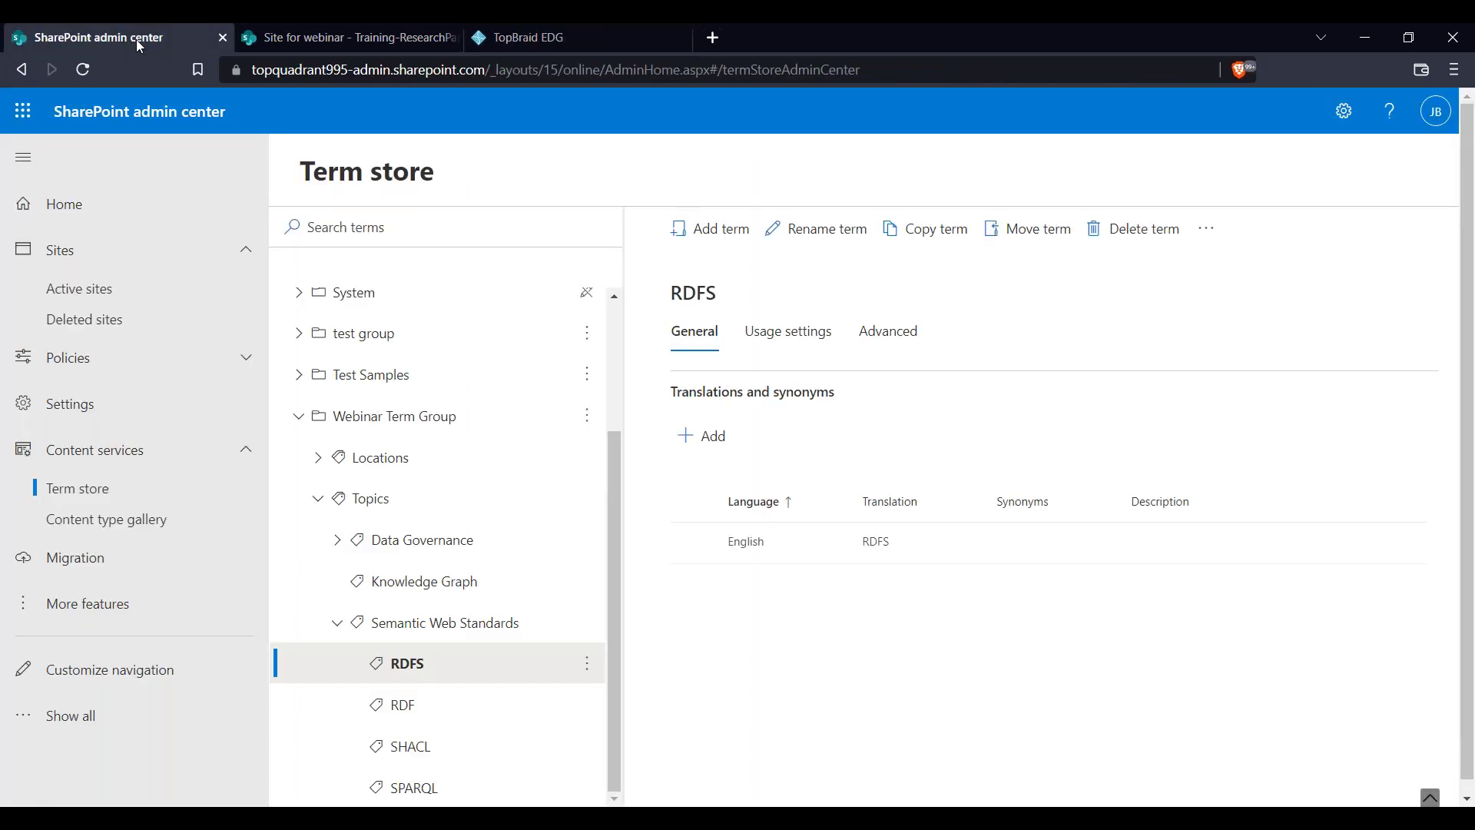
pyautogui.click(94, 72)
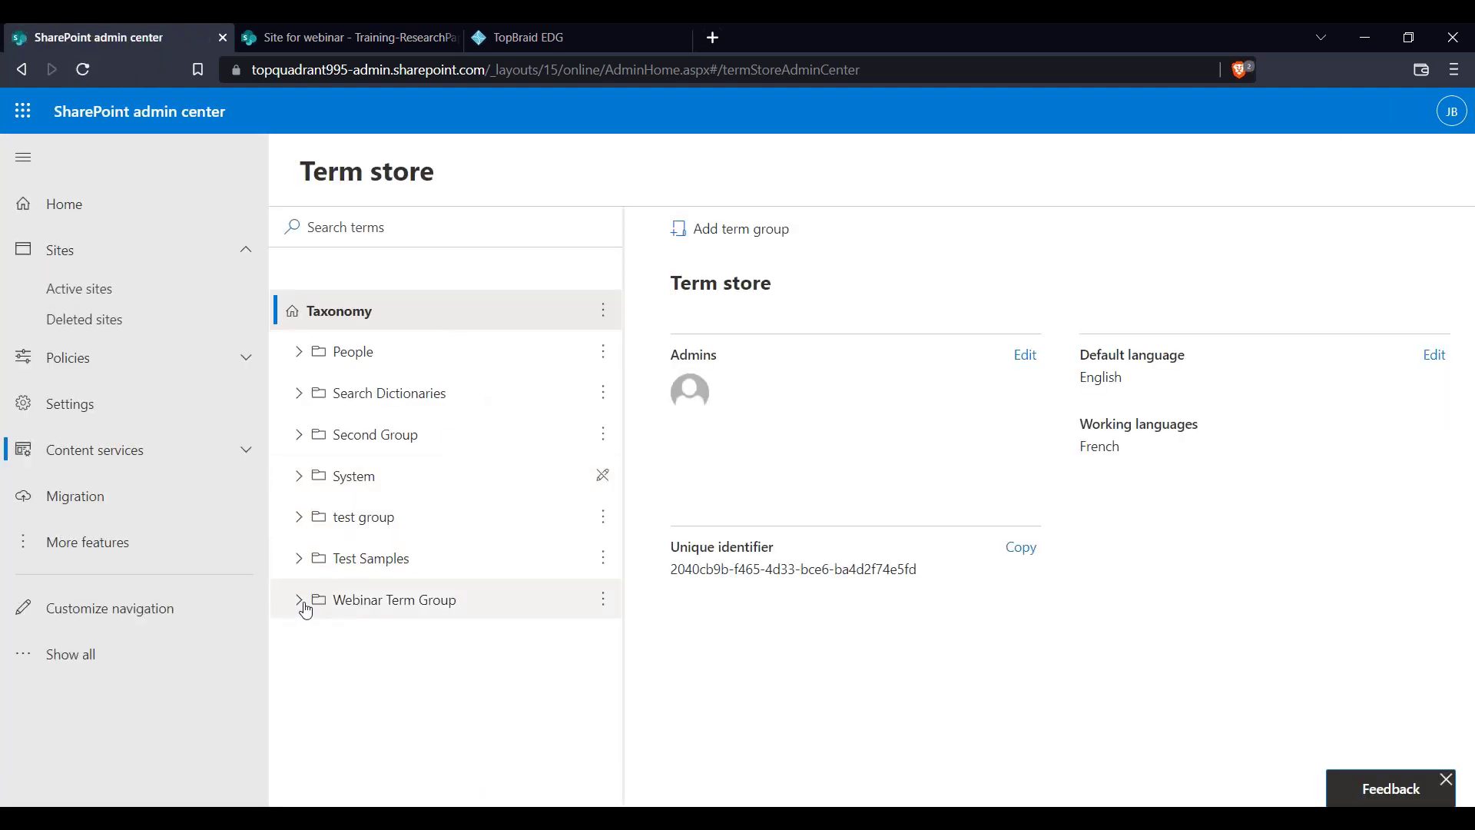
pyautogui.click(329, 610)
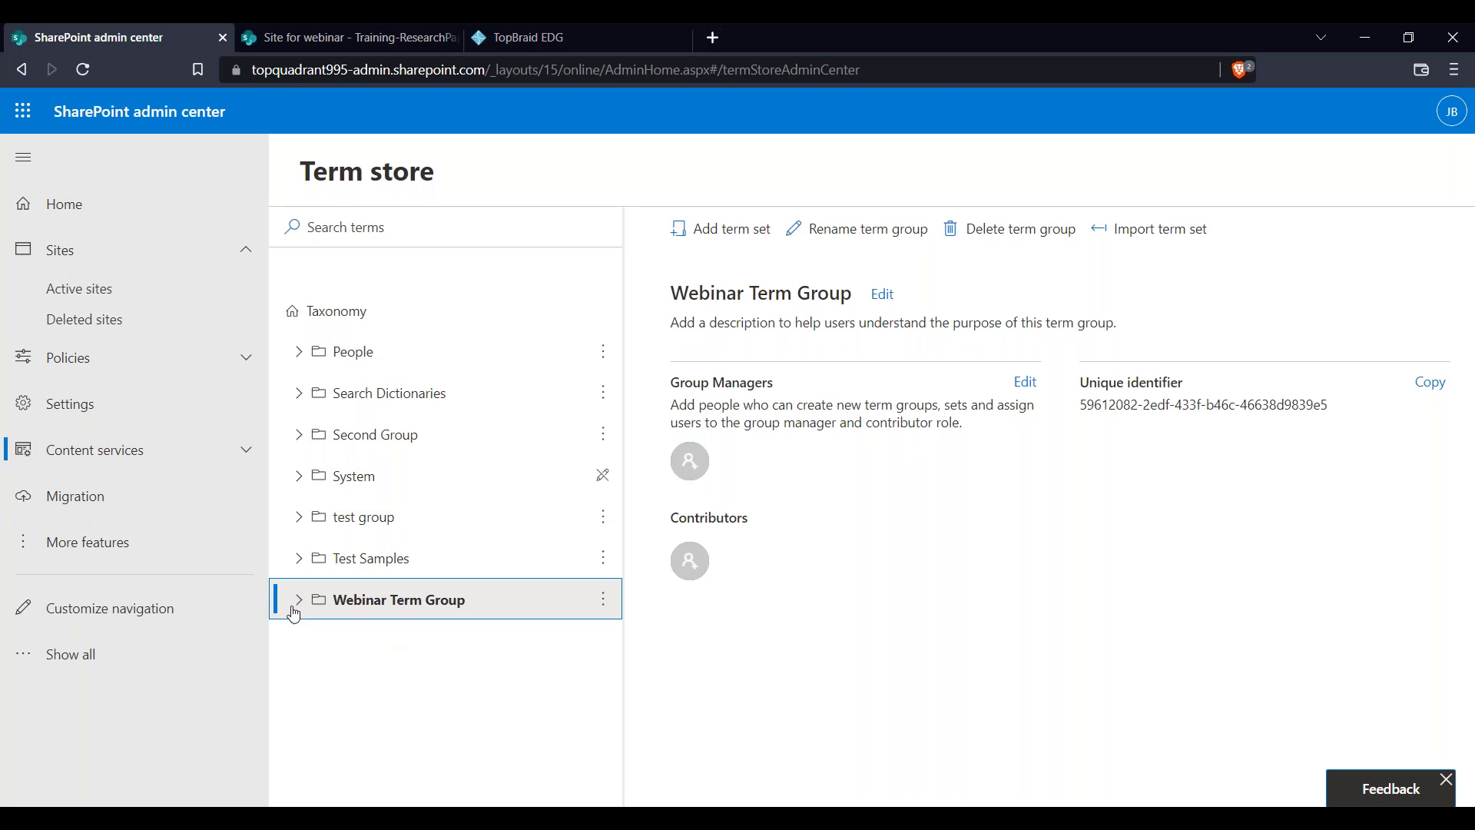
pyautogui.click(298, 600)
pyautogui.click(319, 685)
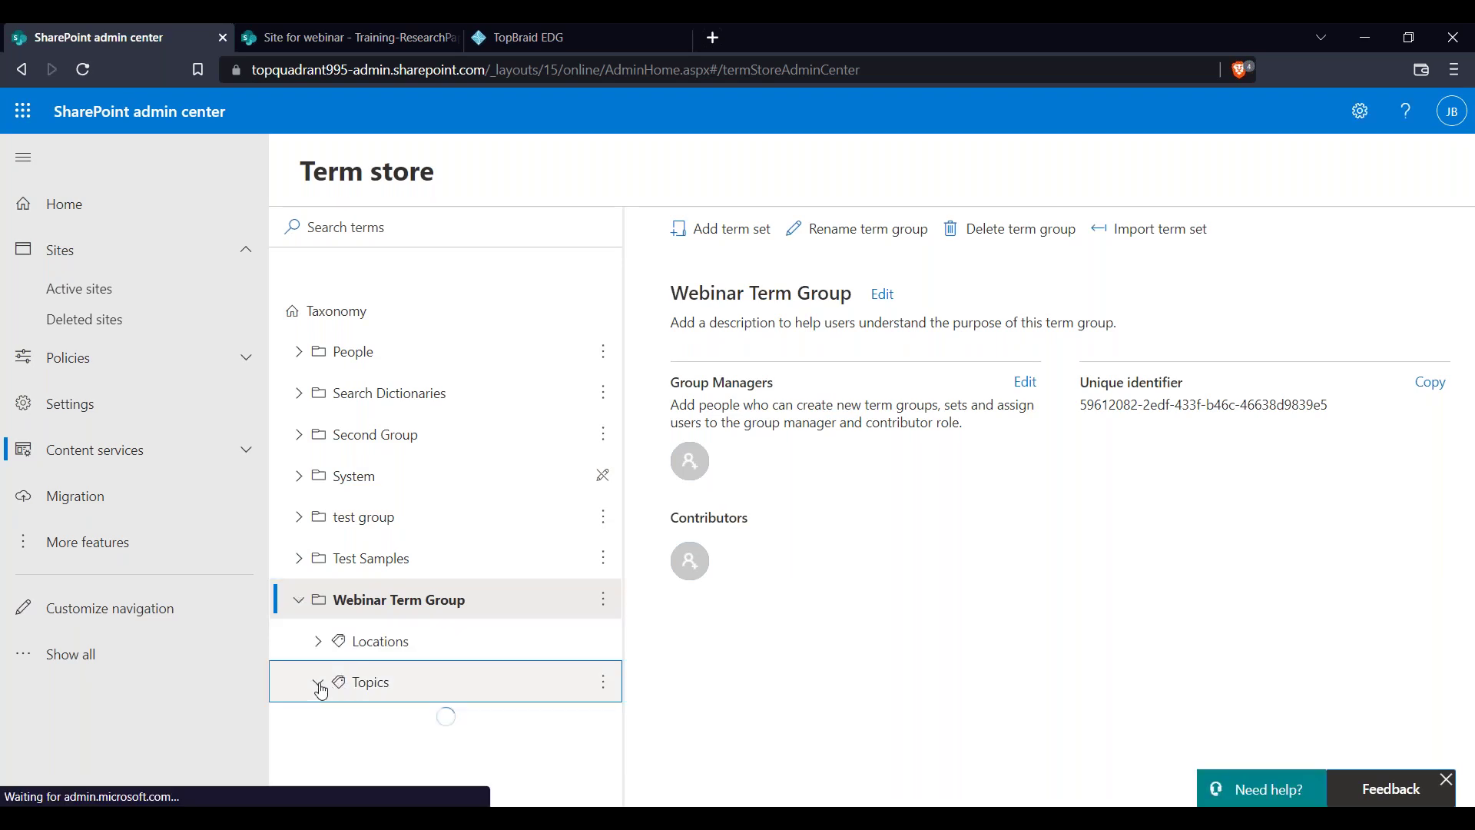
pyautogui.click(338, 750)
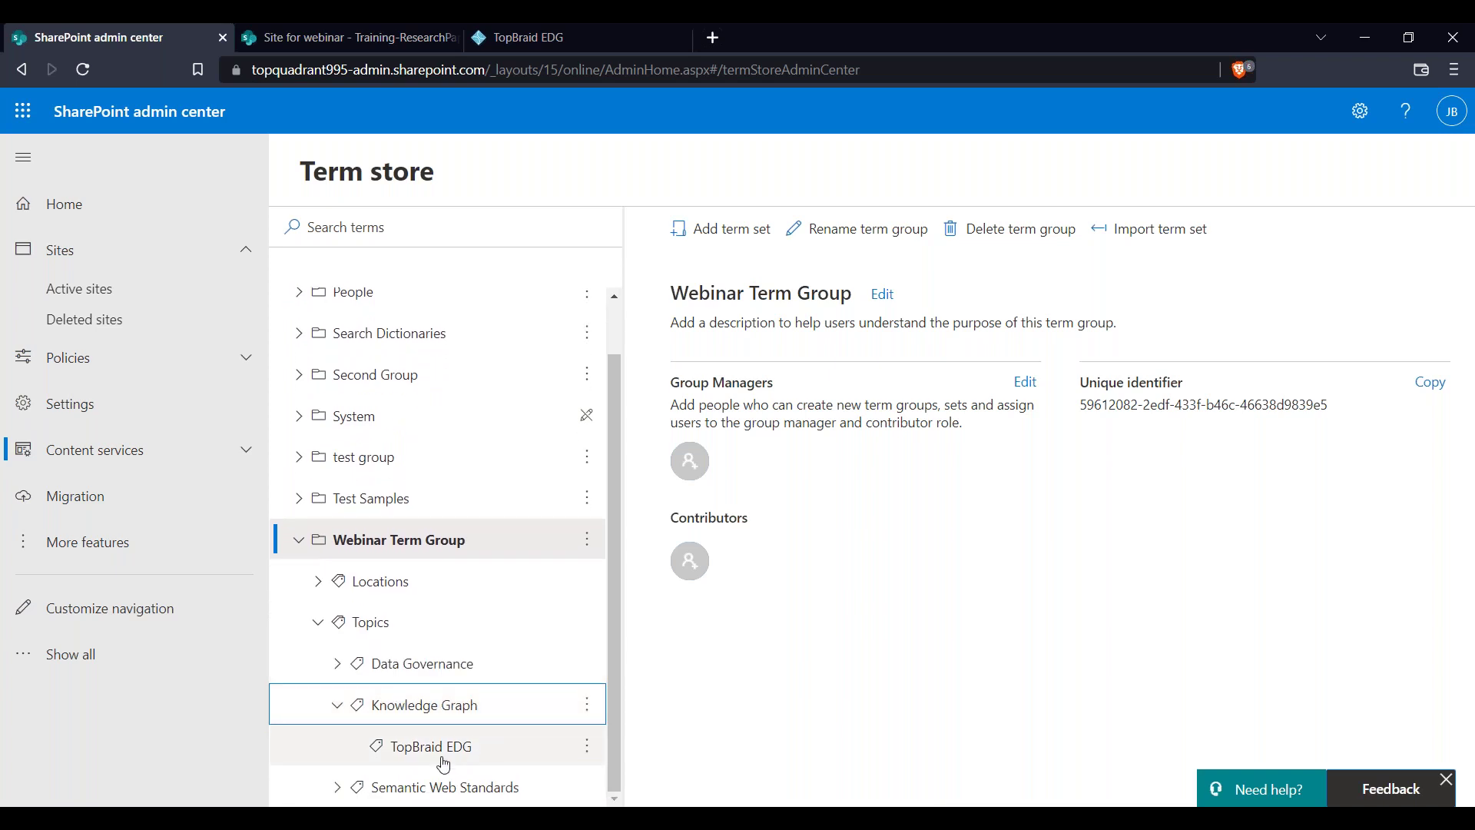
pyautogui.click(457, 749)
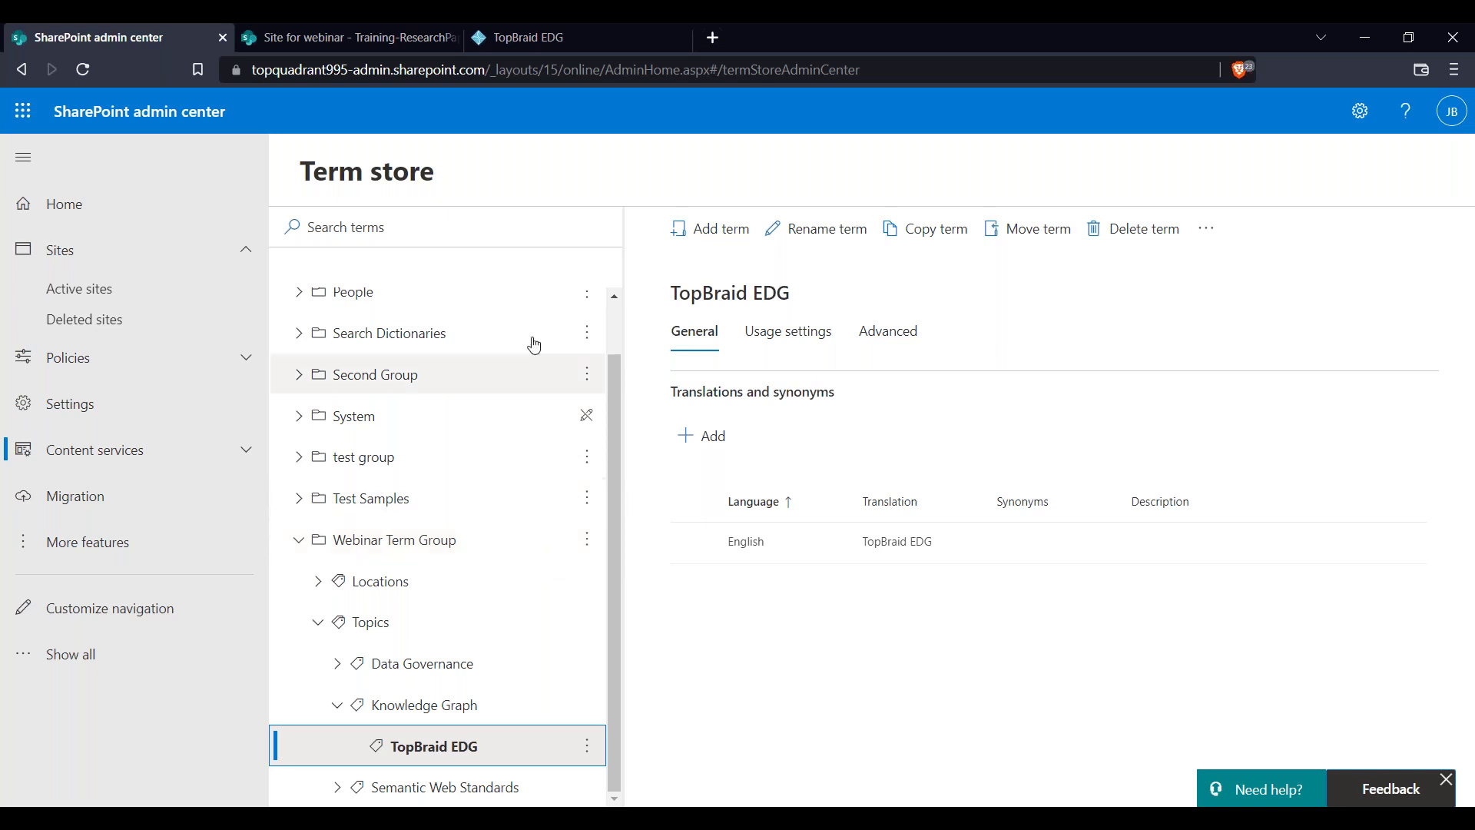
# Switch to the SharePoint webinar site and view its Training-ResearchPapers and All-ResearchPapers libraries
pyautogui.click(380, 38)
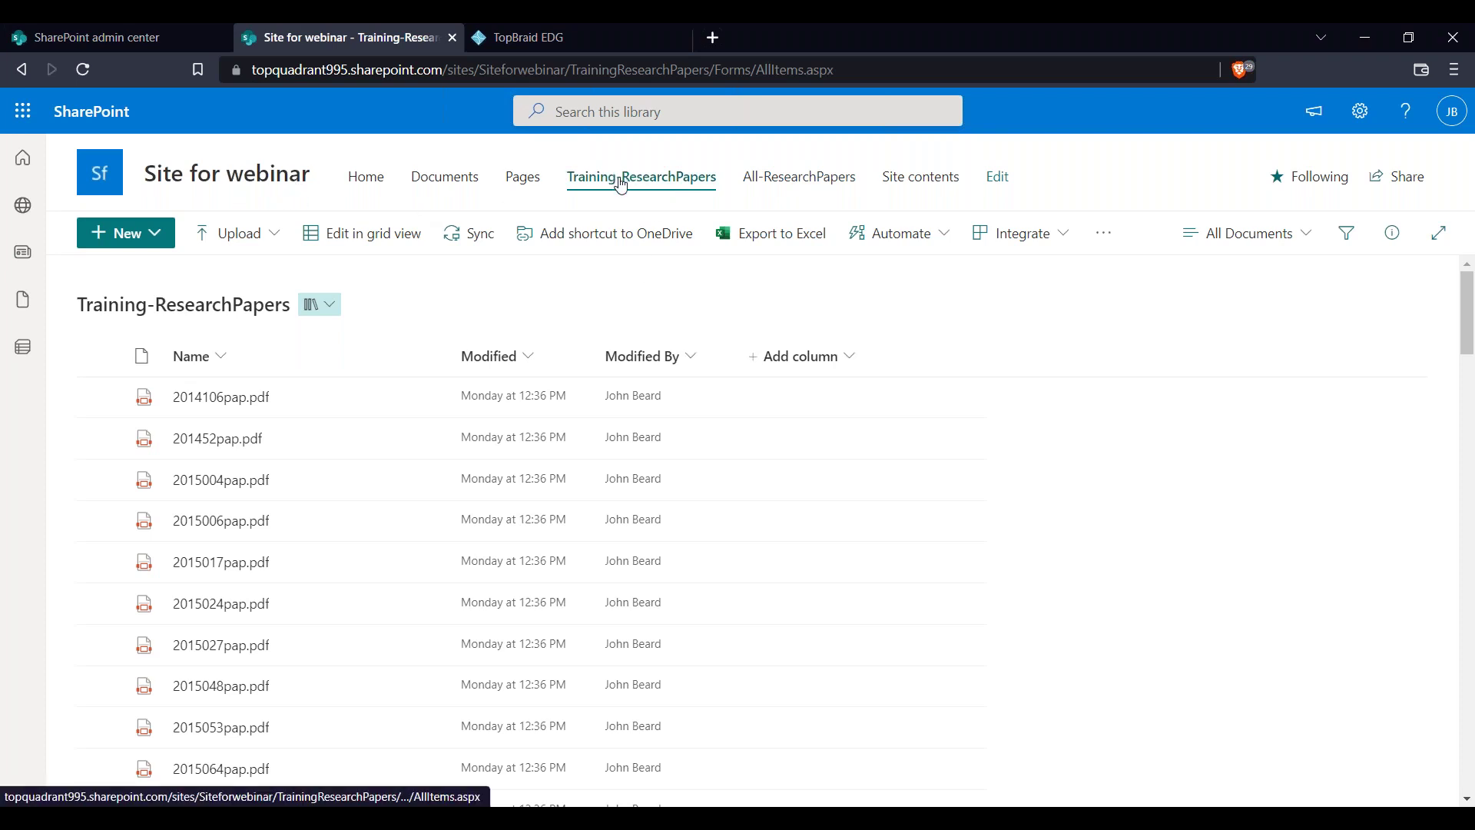
pyautogui.click(791, 177)
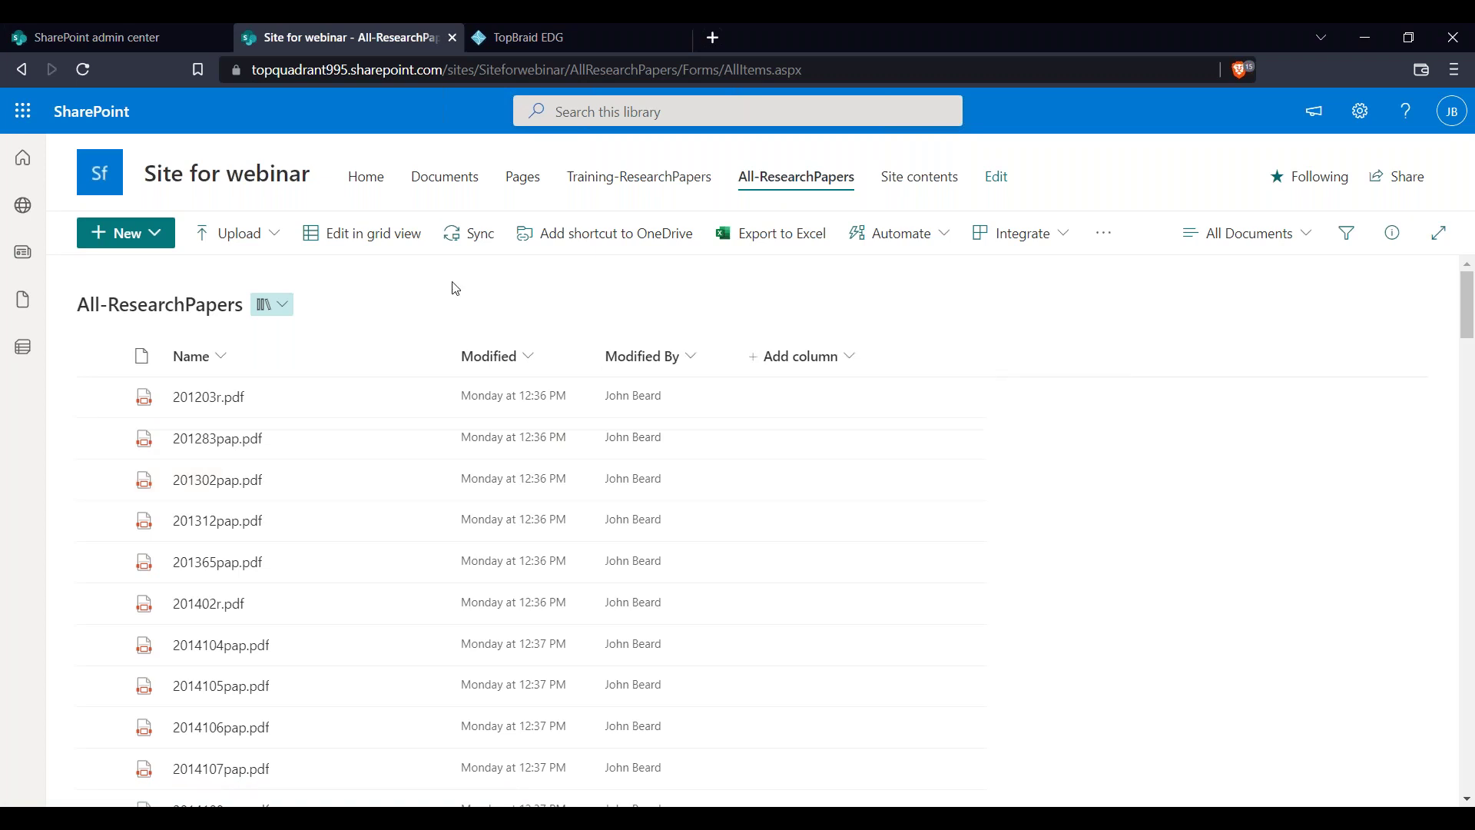
# Switch back to TopBraid EDG and set up a new corpus labelled SharePoint Docs with SharePoint as data source, continuing to the drive selection
pyautogui.click(566, 44)
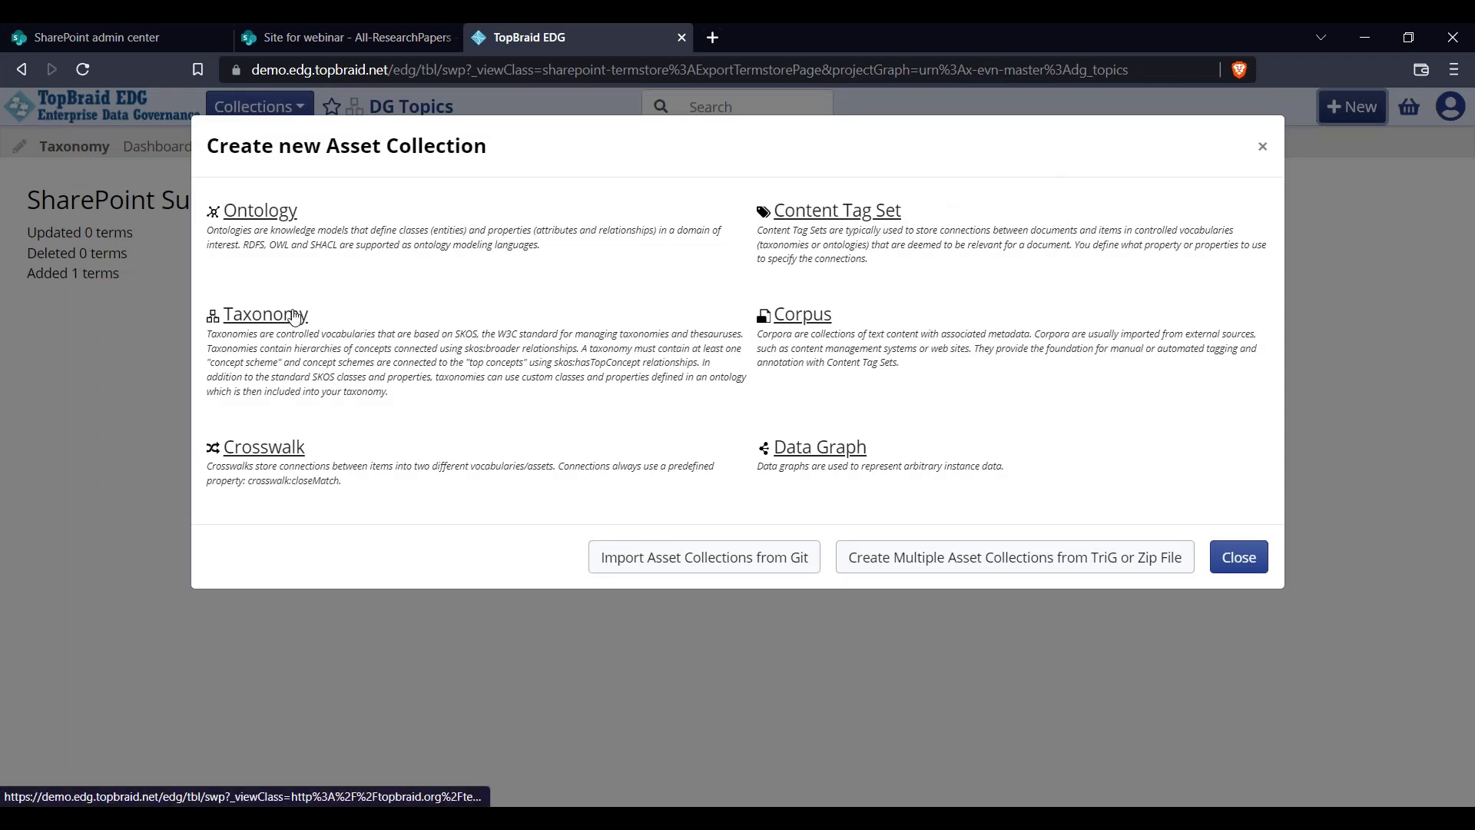
pyautogui.click(820, 320)
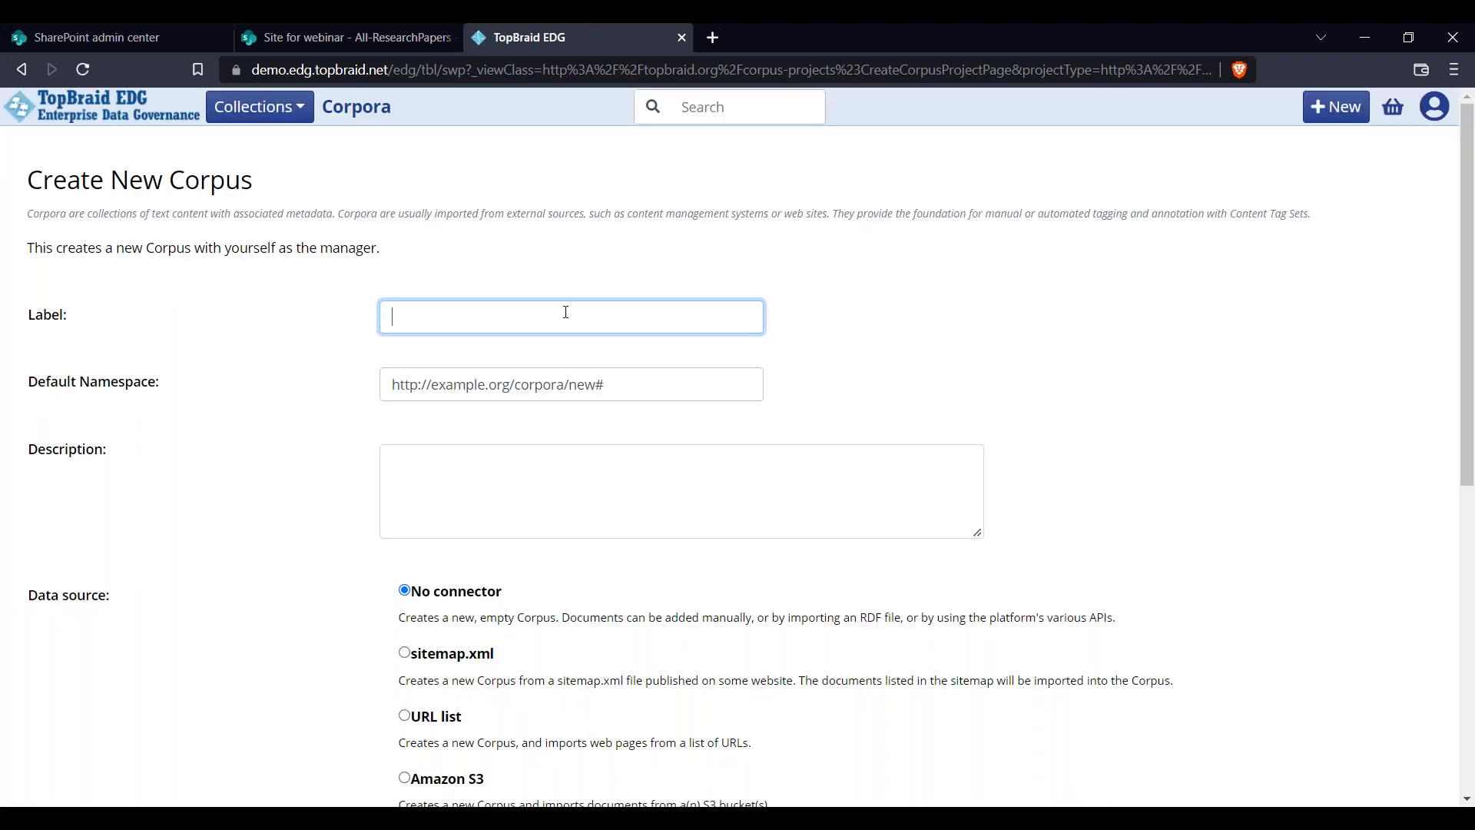
pyautogui.write('SharePoint Docs')
pyautogui.scroll(-4, 304, 501)
pyautogui.click(405, 553)
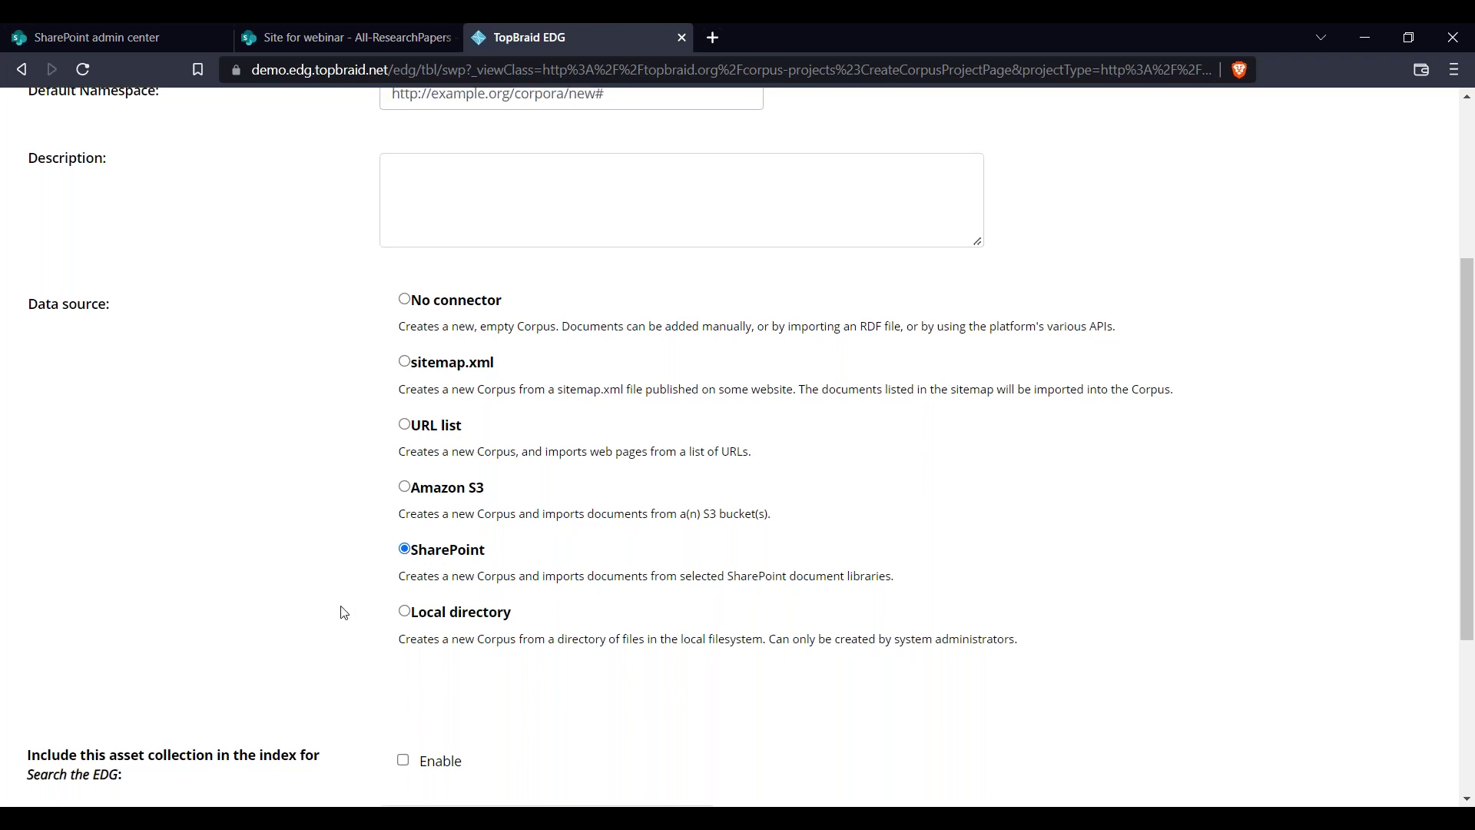
pyautogui.scroll(-3, 339, 610)
pyautogui.click(80, 775)
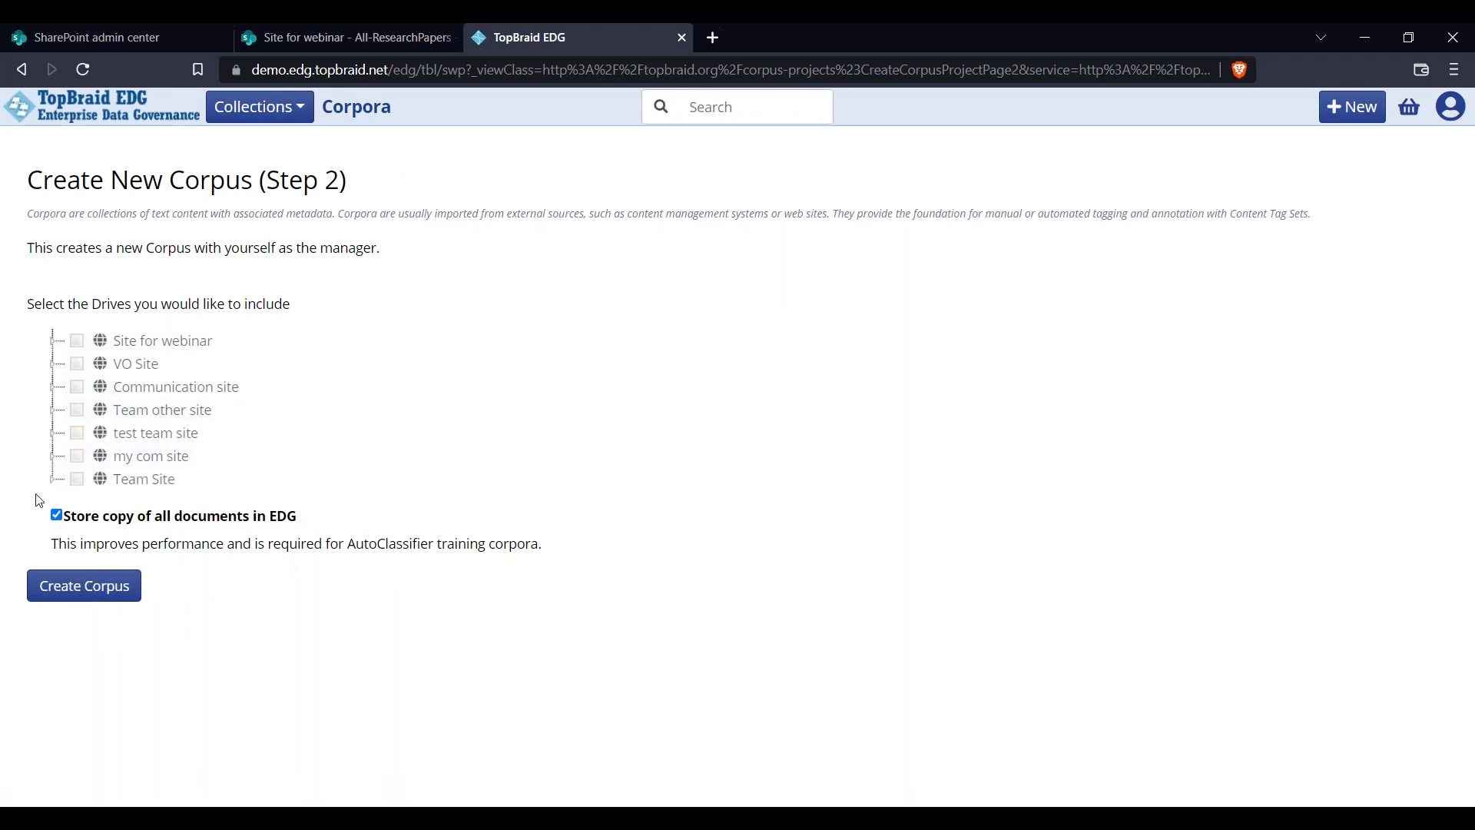
# Include the Training-ResearchPapers drive of Site for webinar and create the corpus
pyautogui.click(53, 339)
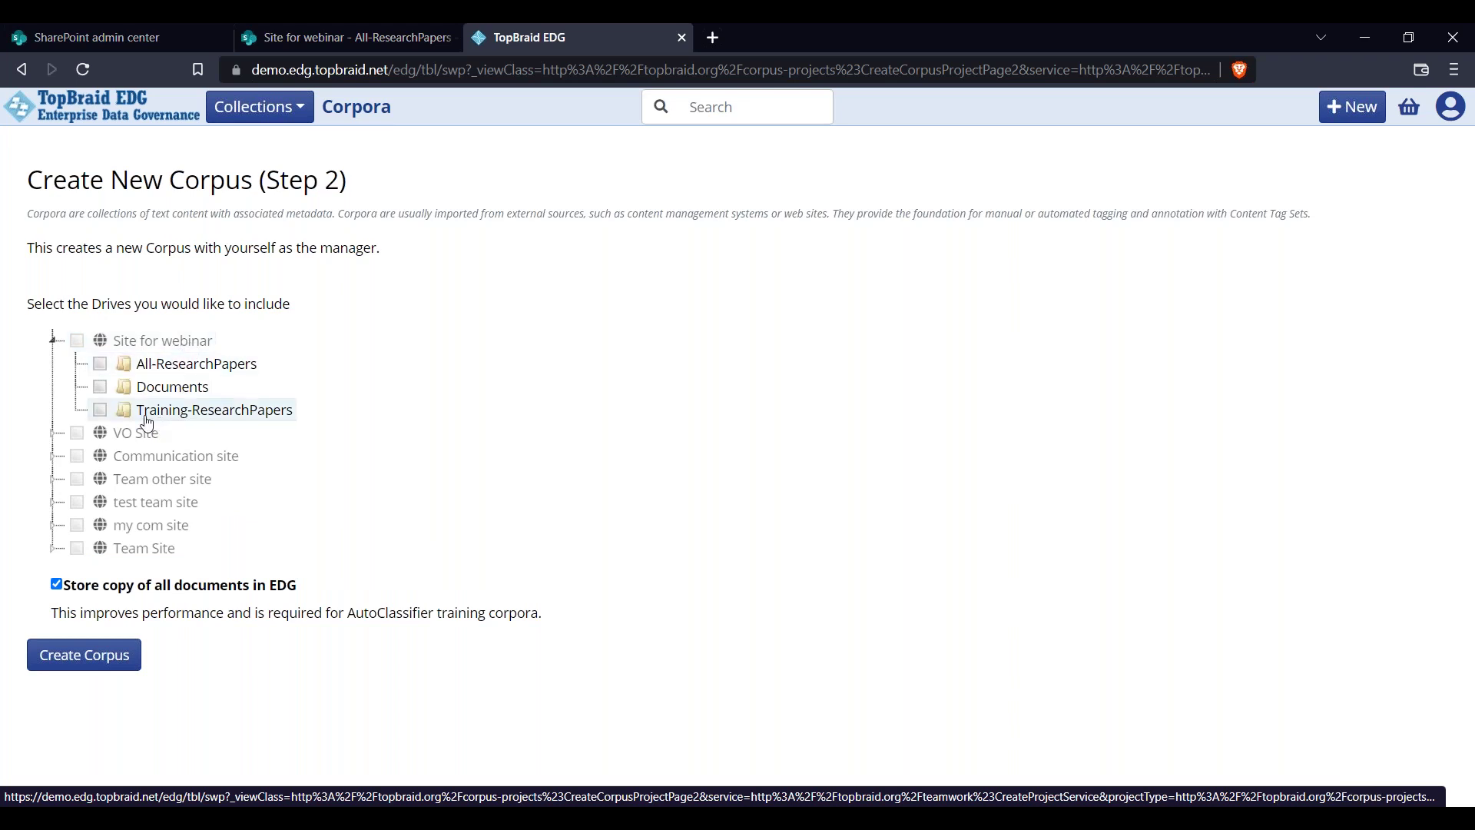
pyautogui.click(101, 412)
pyautogui.click(76, 662)
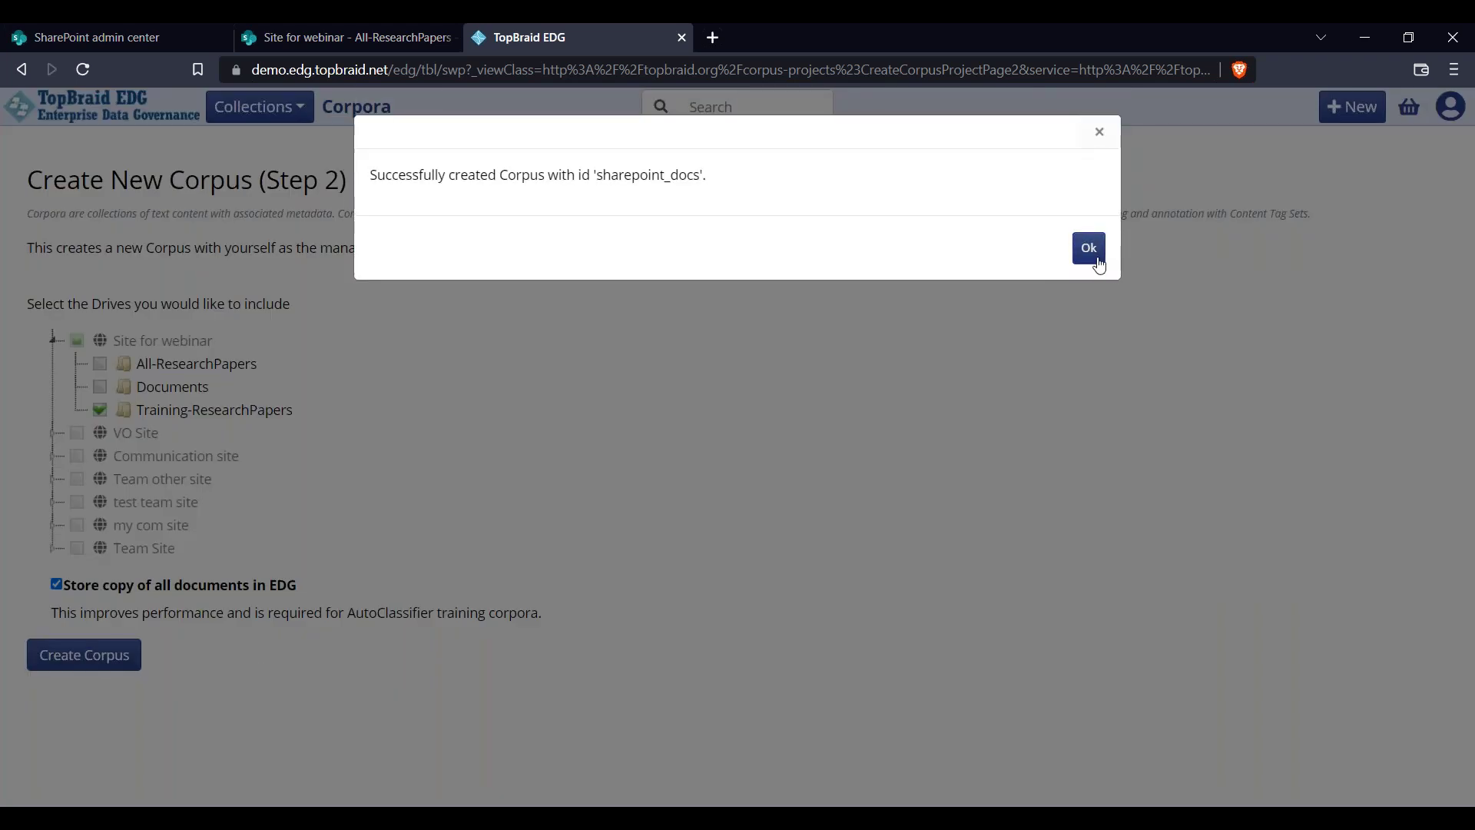
pyautogui.click(1089, 249)
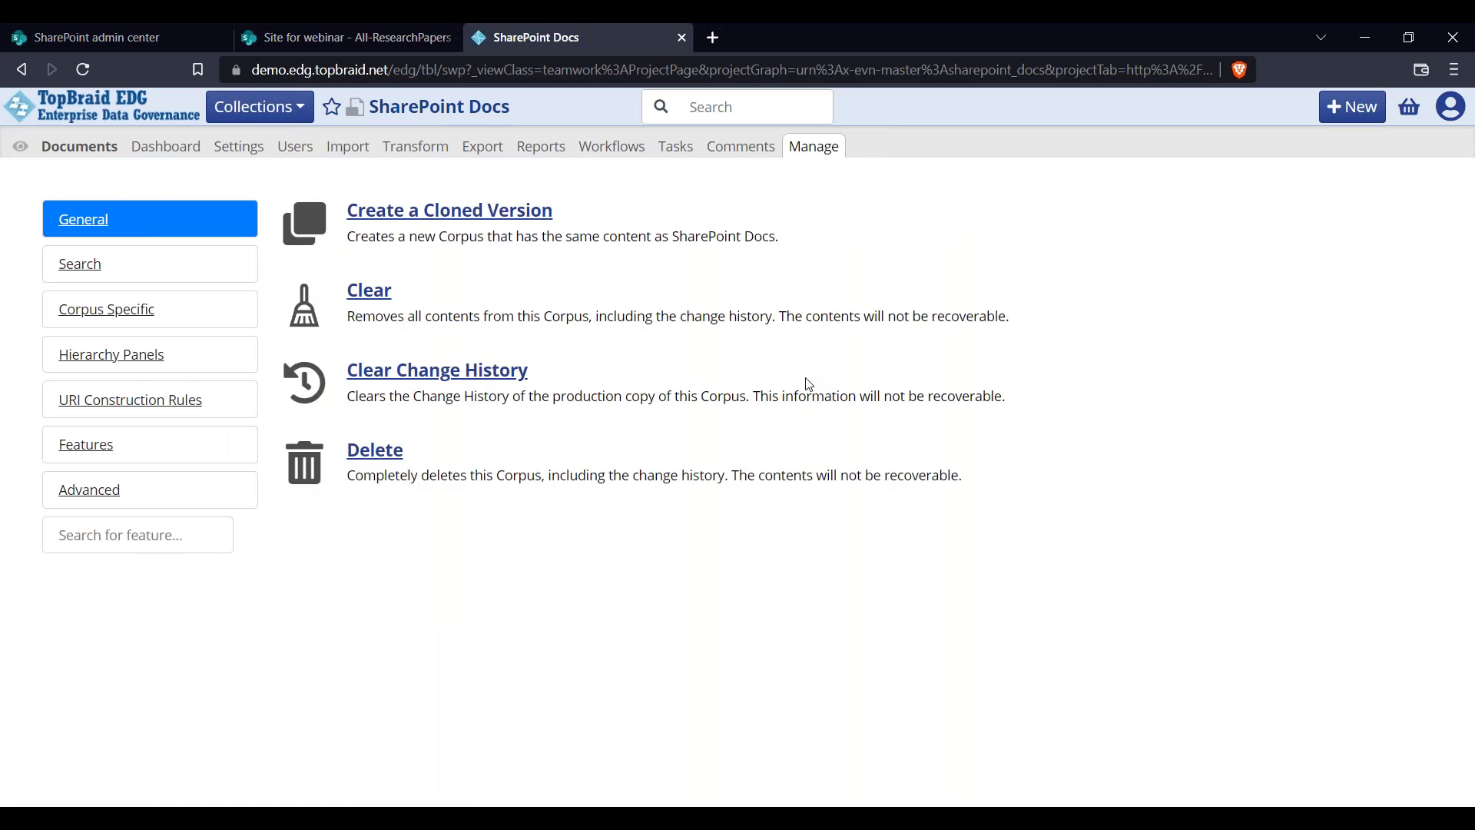
# View the corpus's imported documents, refresh the list, and open the details of "ABS Inflows to the United States and the Global Financial Crisis"
pyautogui.click(96, 149)
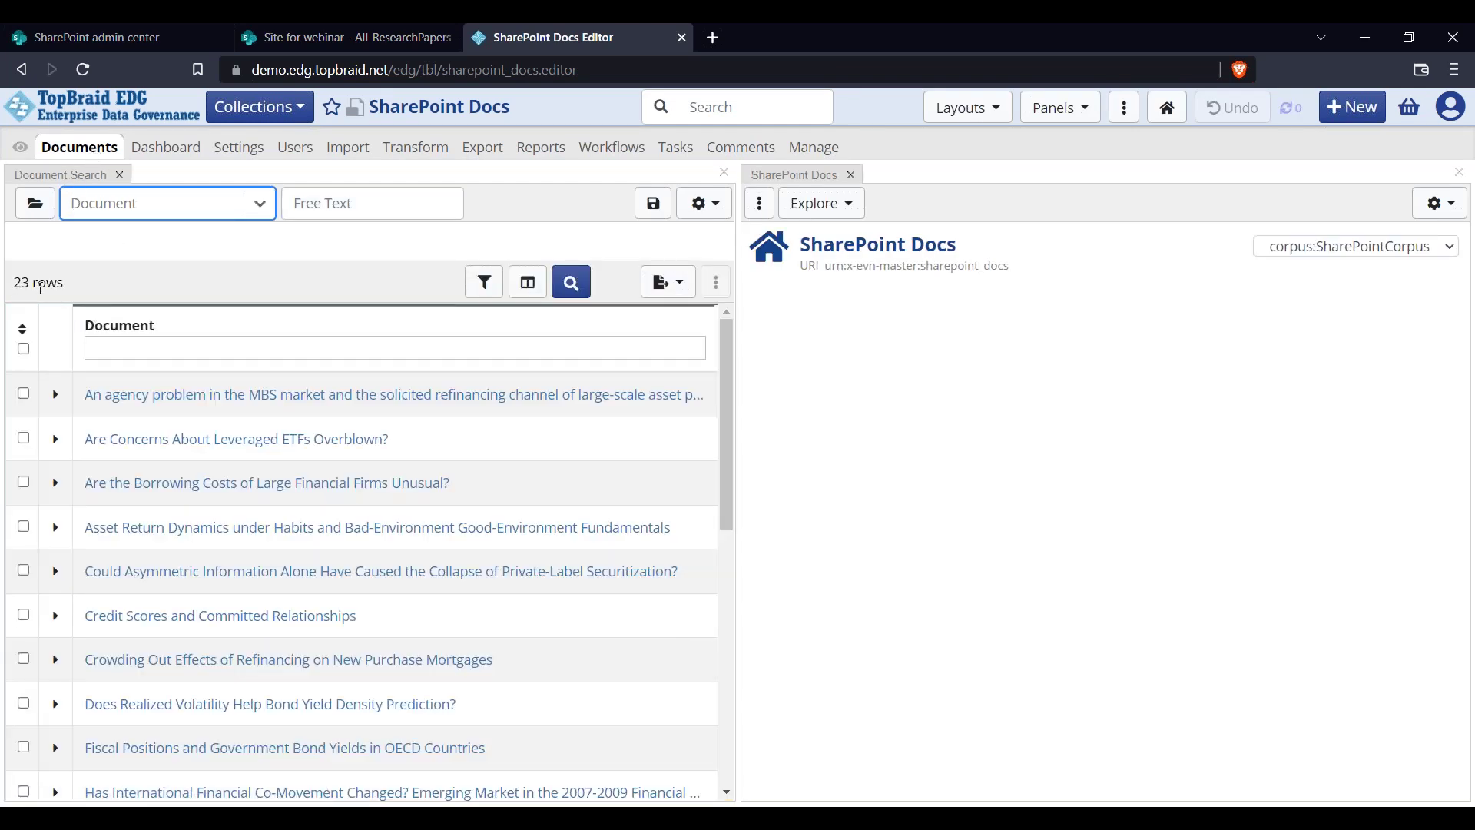
pyautogui.click(86, 73)
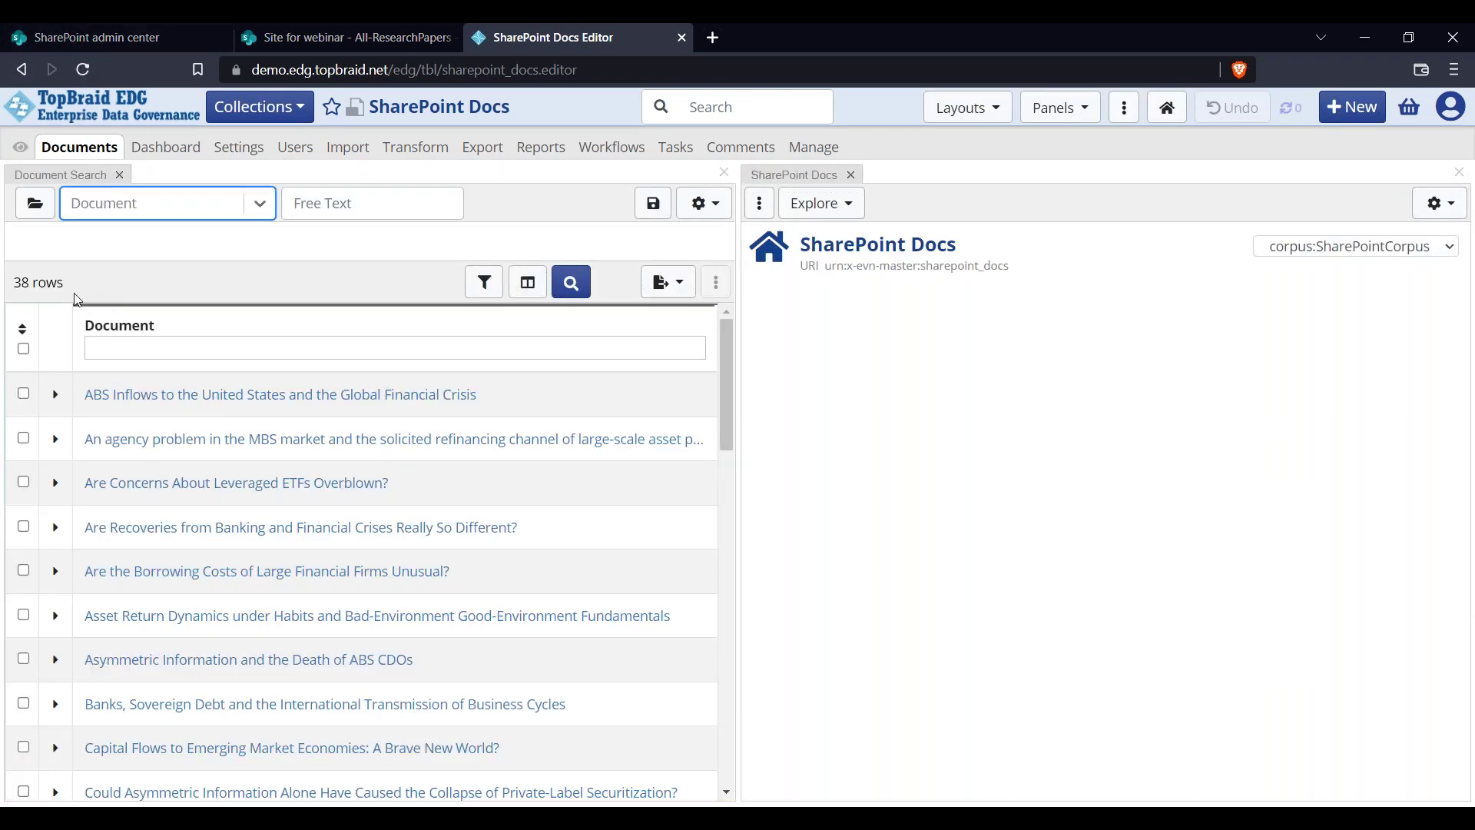
pyautogui.click(334, 398)
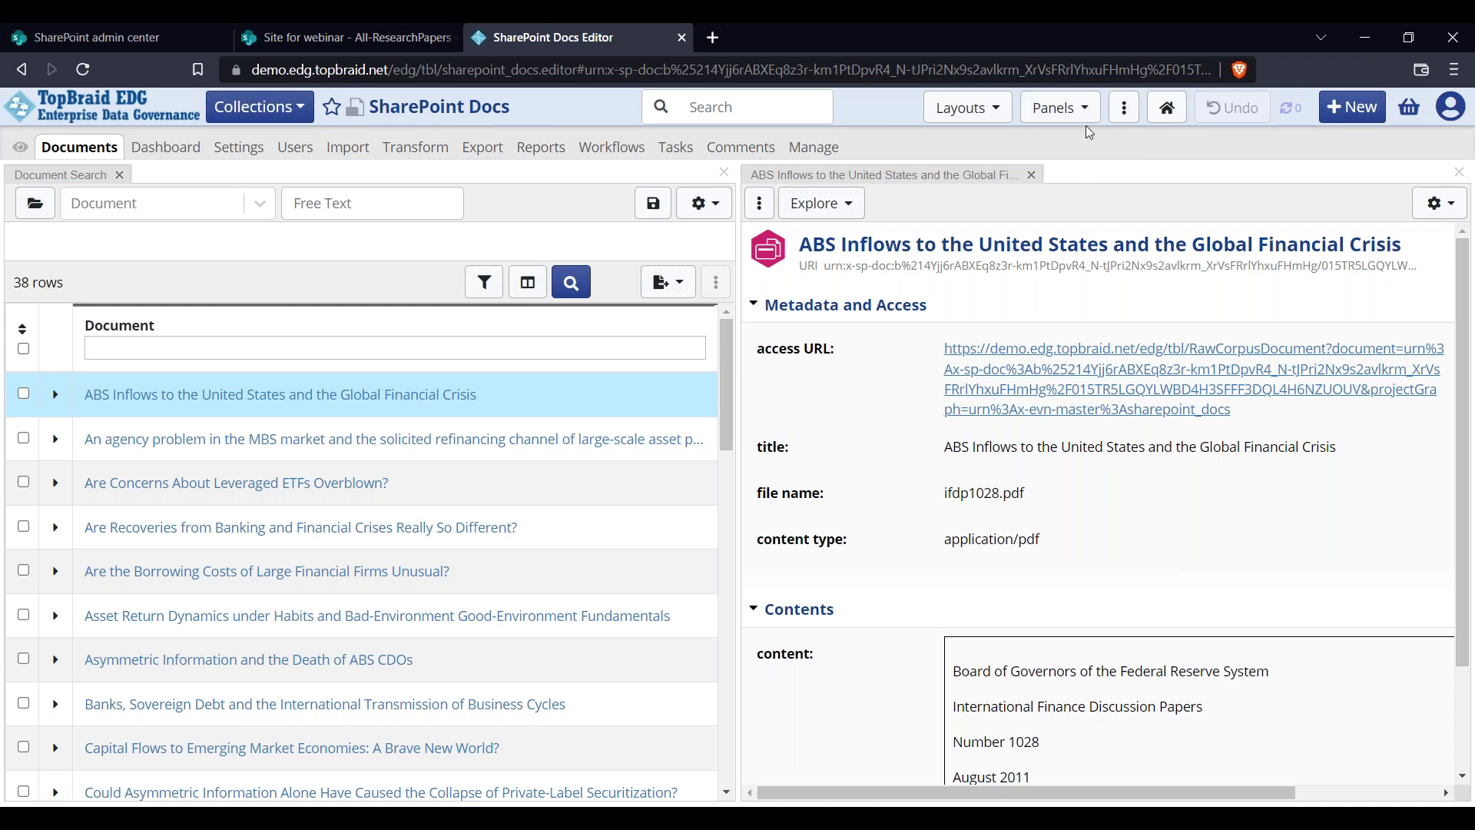
# Set up a new content tag set labelled Demo TS with content graph SharePoint Docs and tagging vocabulary DG Topics, and continue to step 2
pyautogui.click(1352, 113)
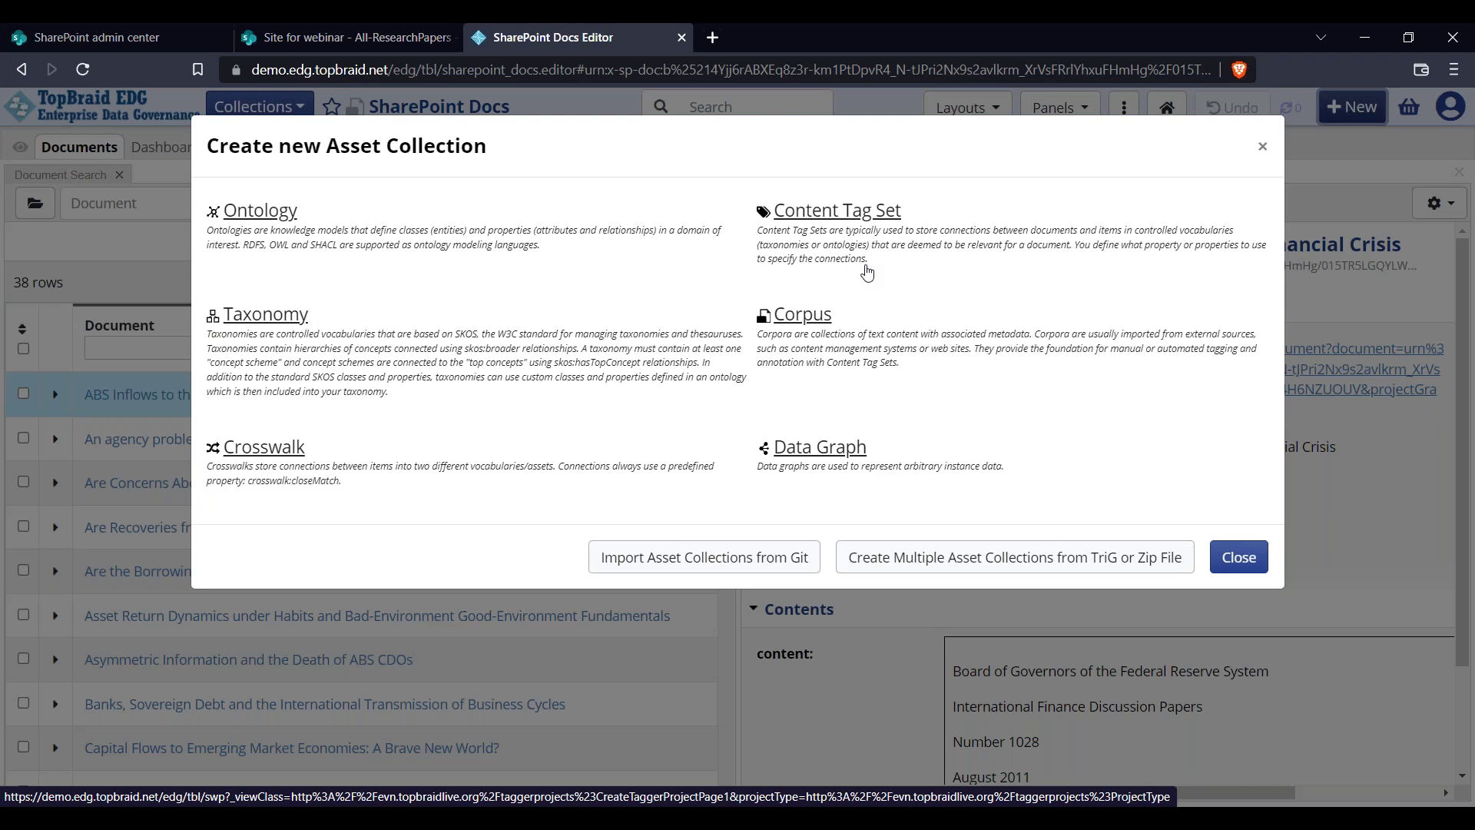
pyautogui.click(817, 217)
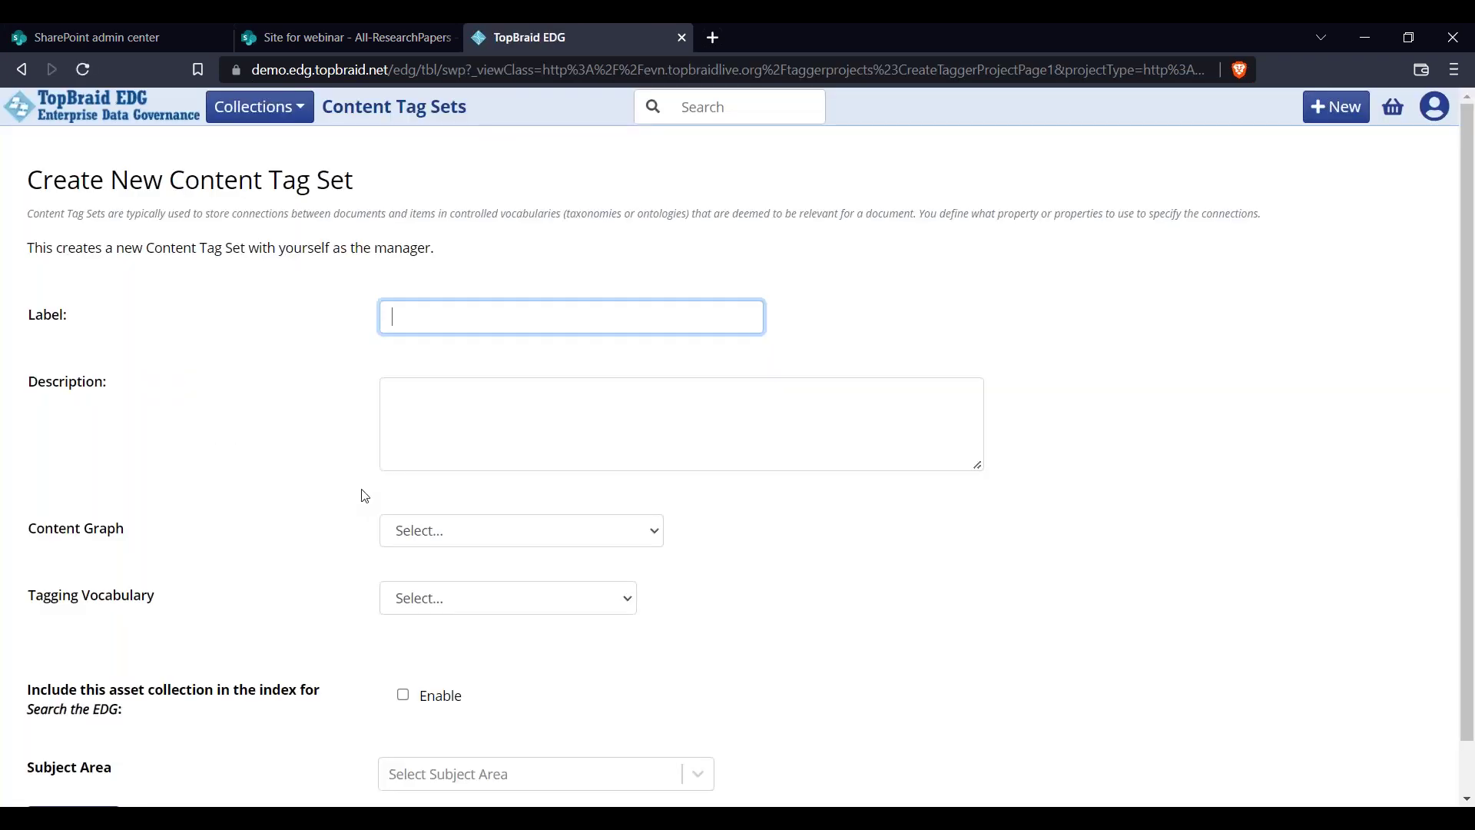
pyautogui.write('Demo TS')
pyautogui.click(454, 534)
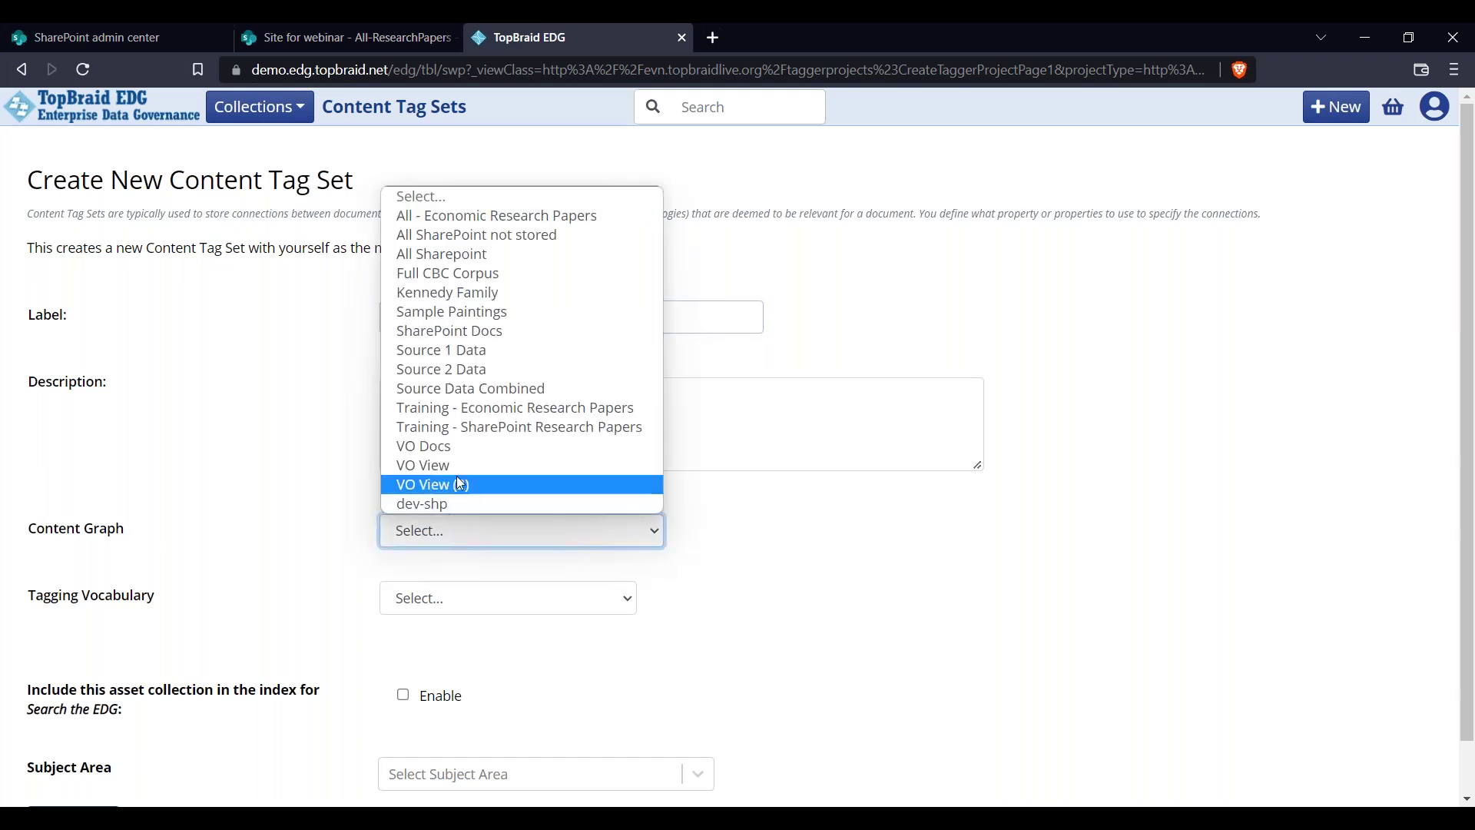
pyautogui.click(475, 335)
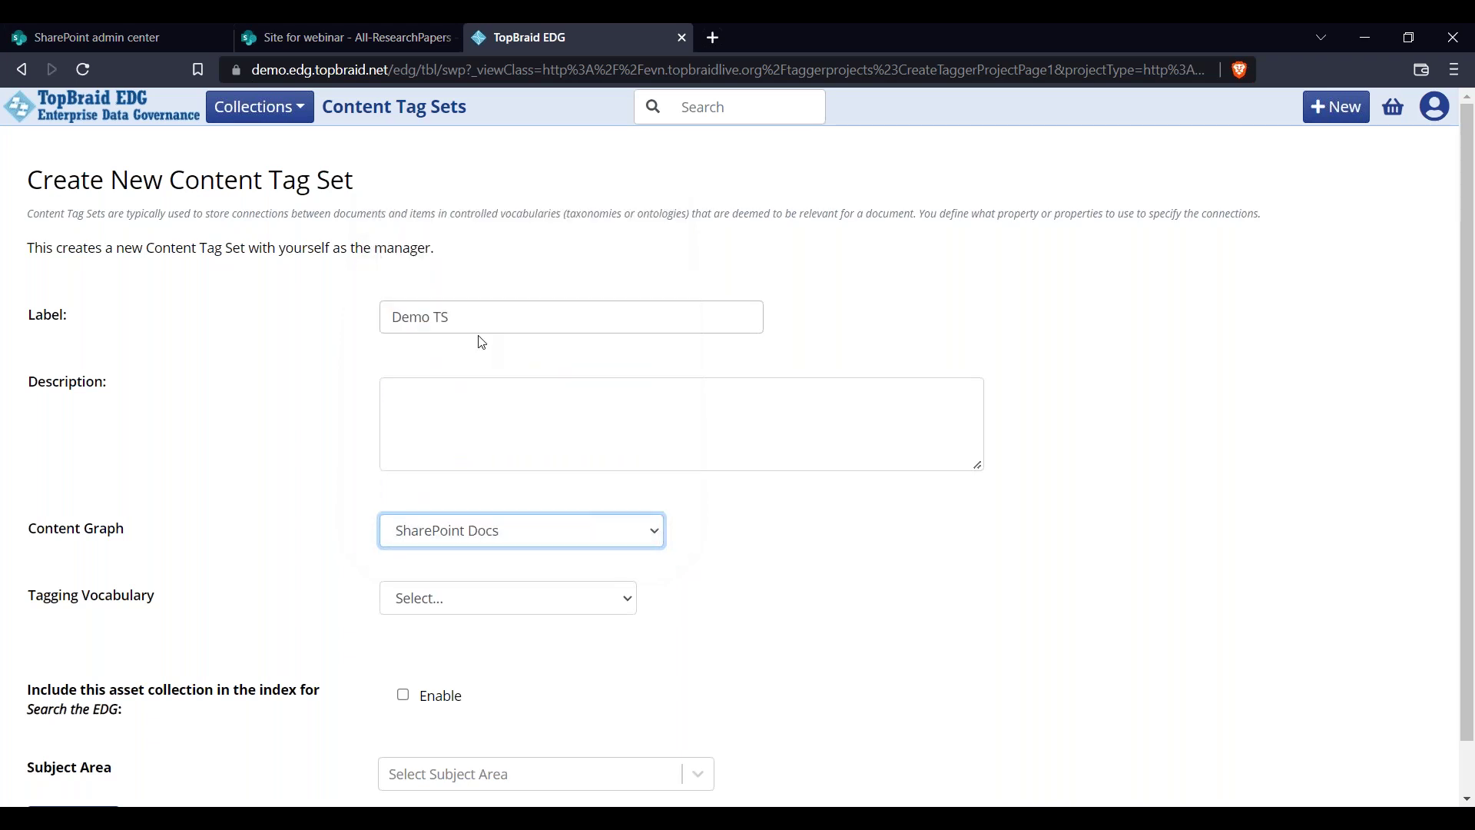
pyautogui.click(444, 596)
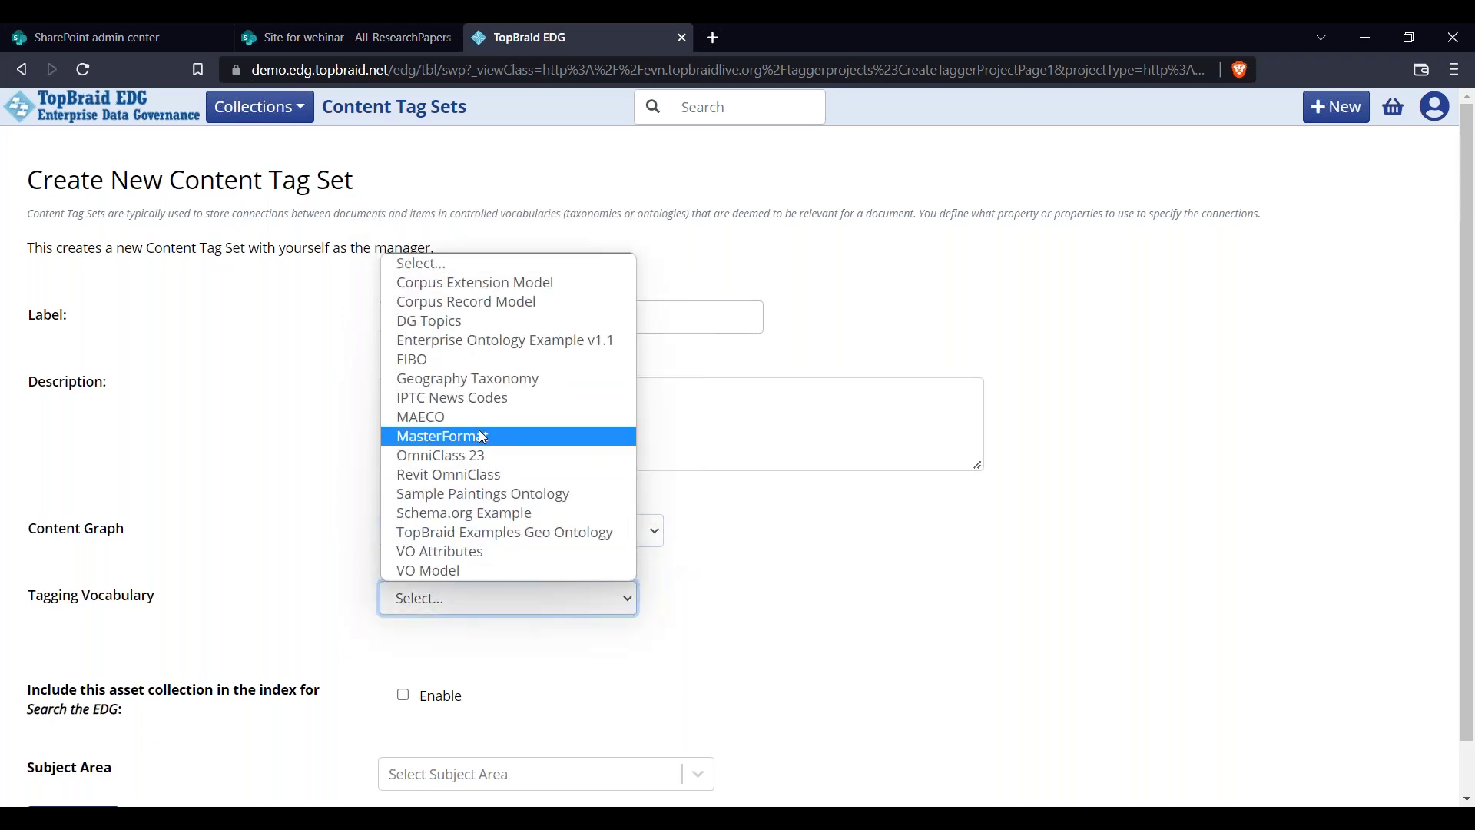
pyautogui.click(435, 322)
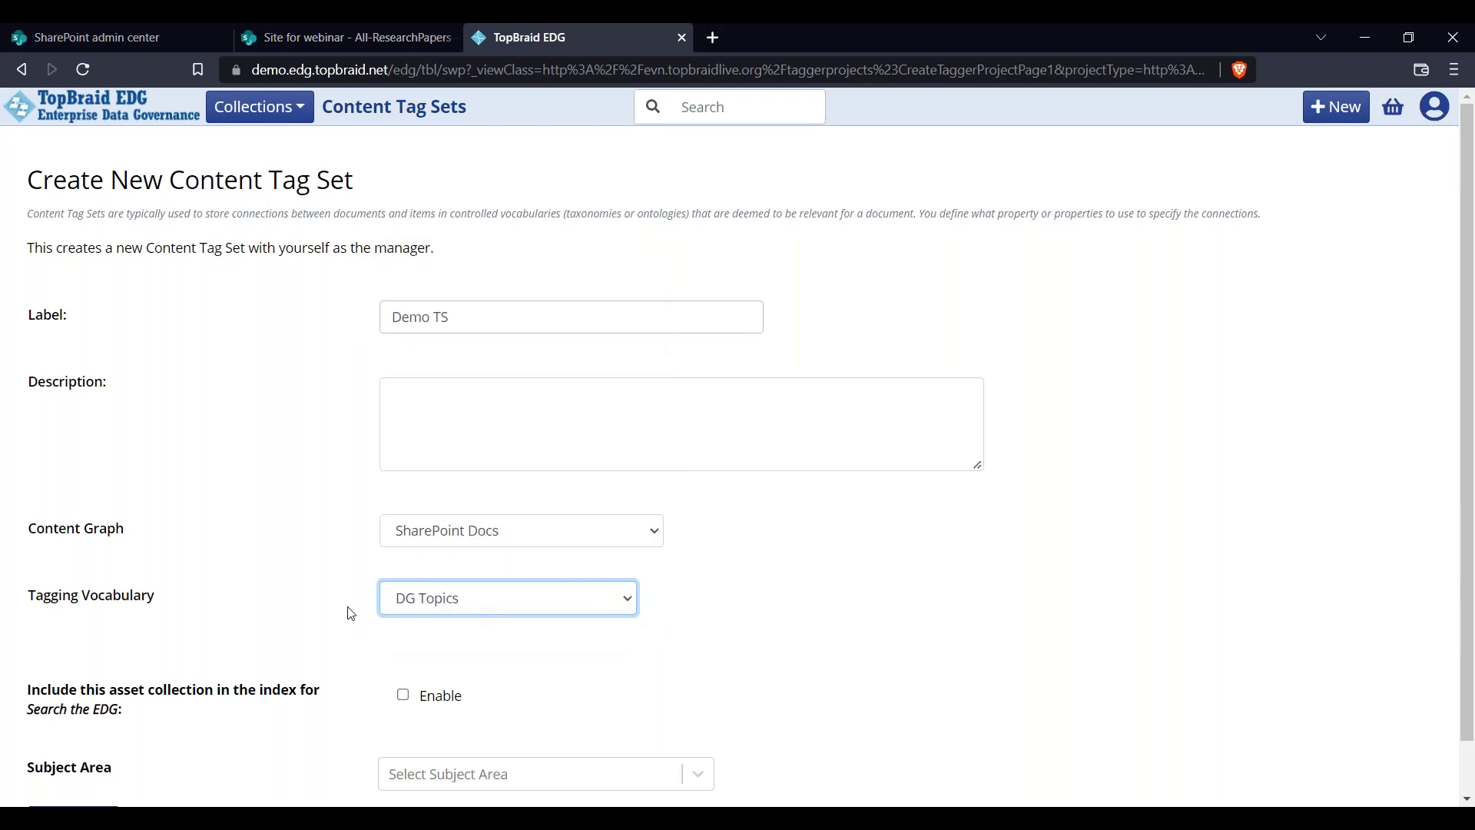
pyautogui.scroll(-1, 344, 617)
pyautogui.click(98, 766)
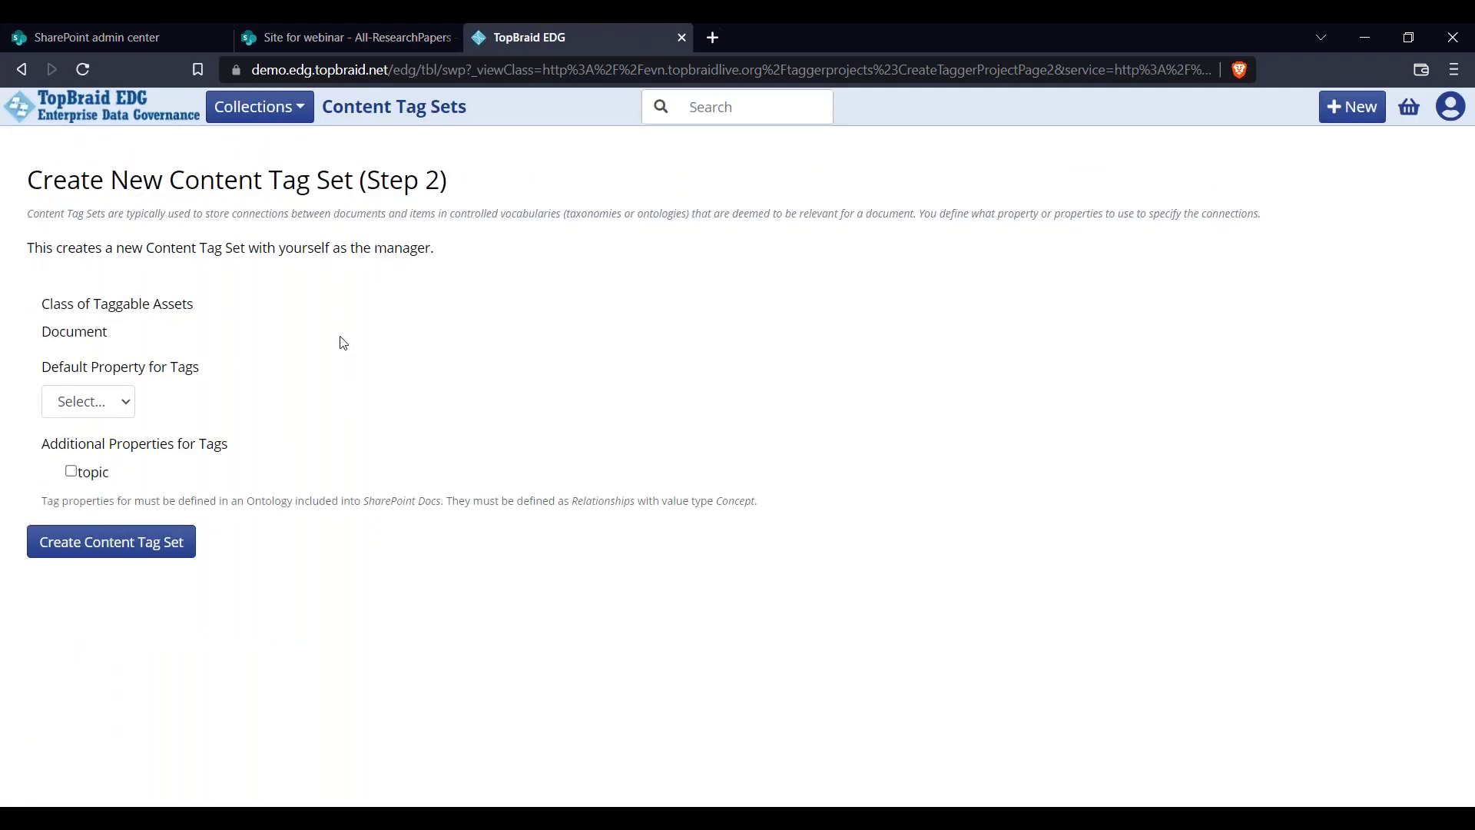
# Set topic as the default property for tags and create the content tag set
pyautogui.click(121, 401)
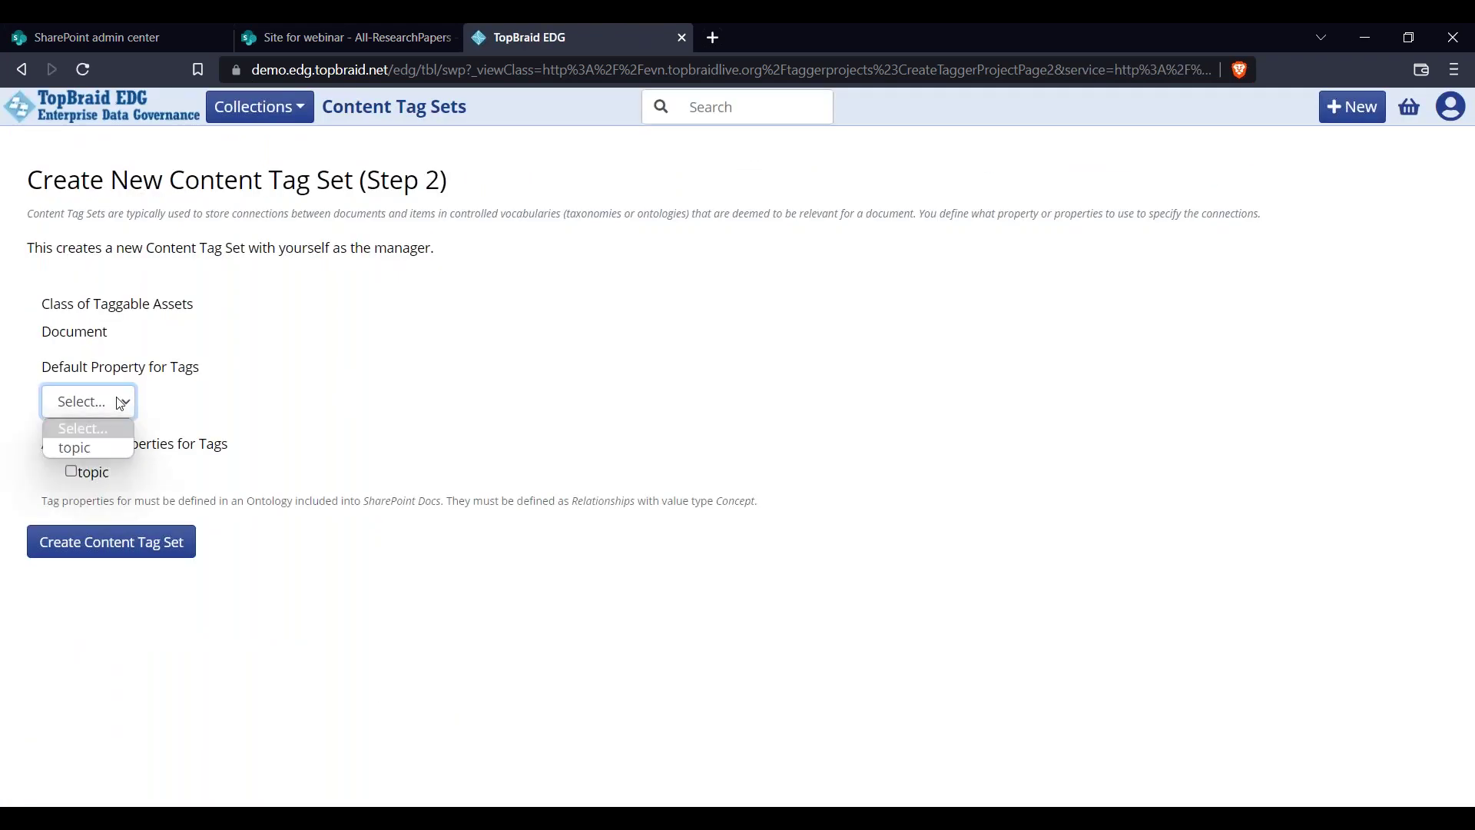
pyautogui.click(103, 447)
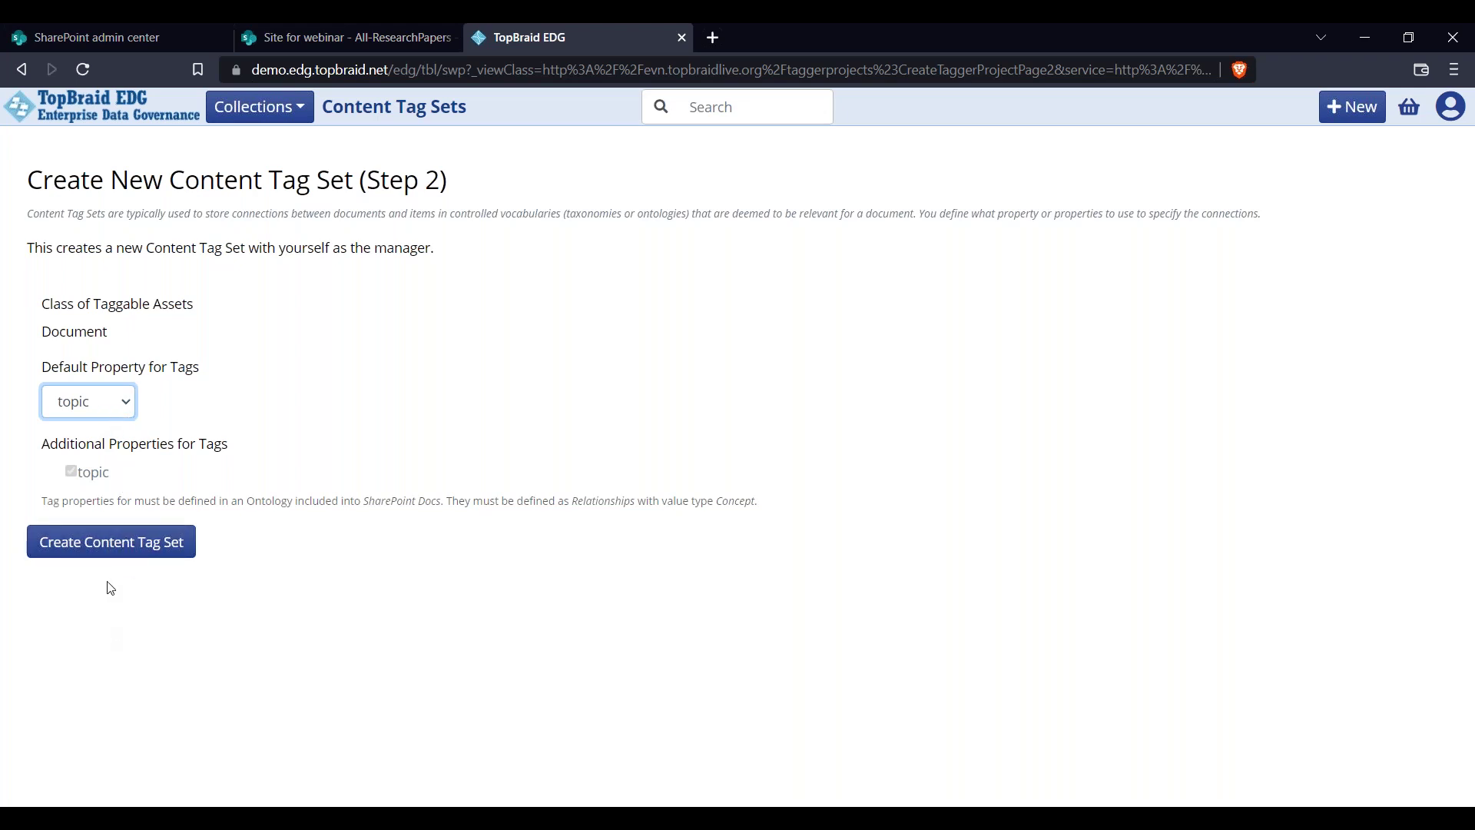
pyautogui.click(100, 554)
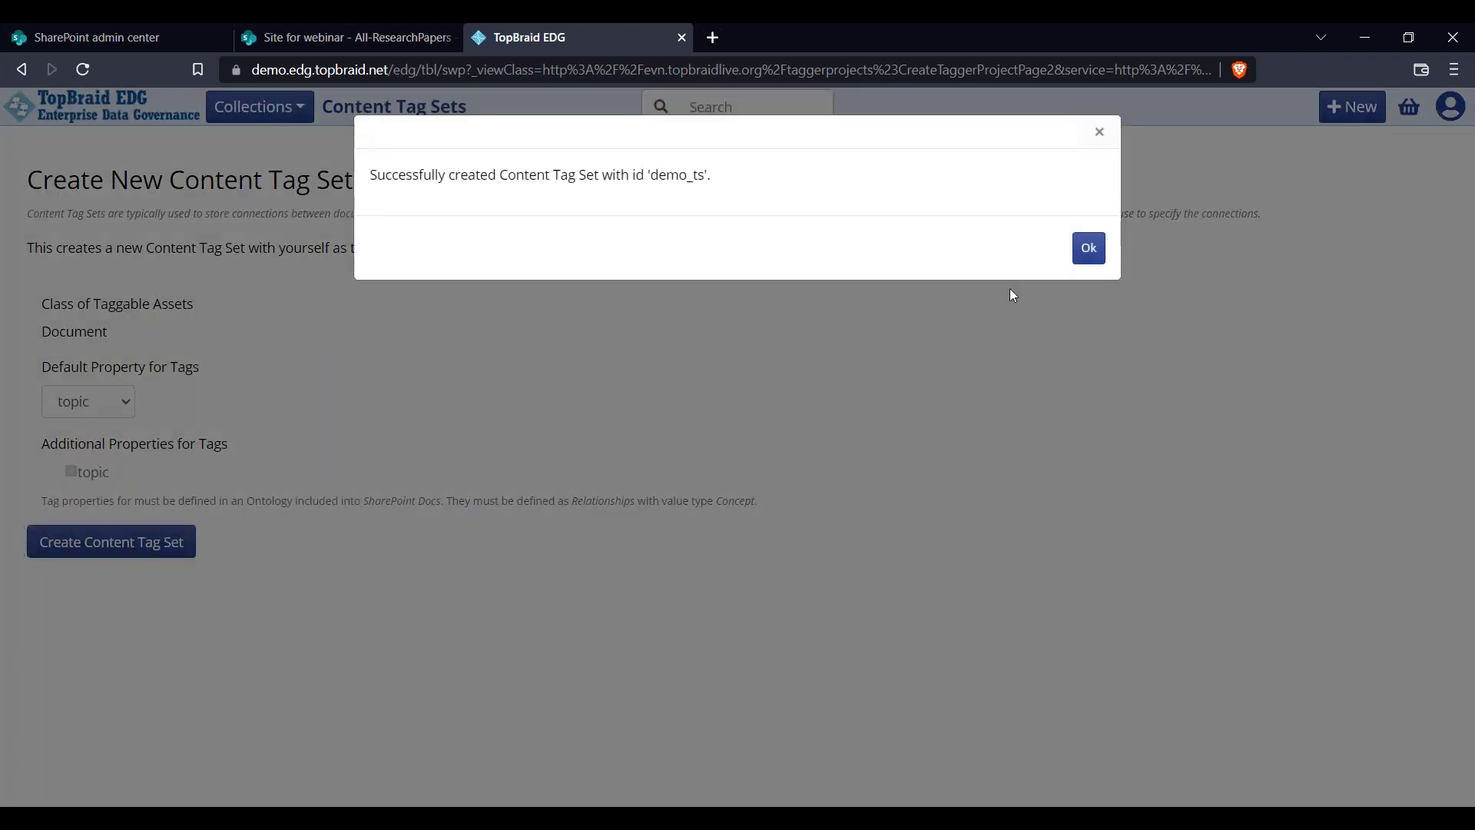
pyautogui.click(1090, 247)
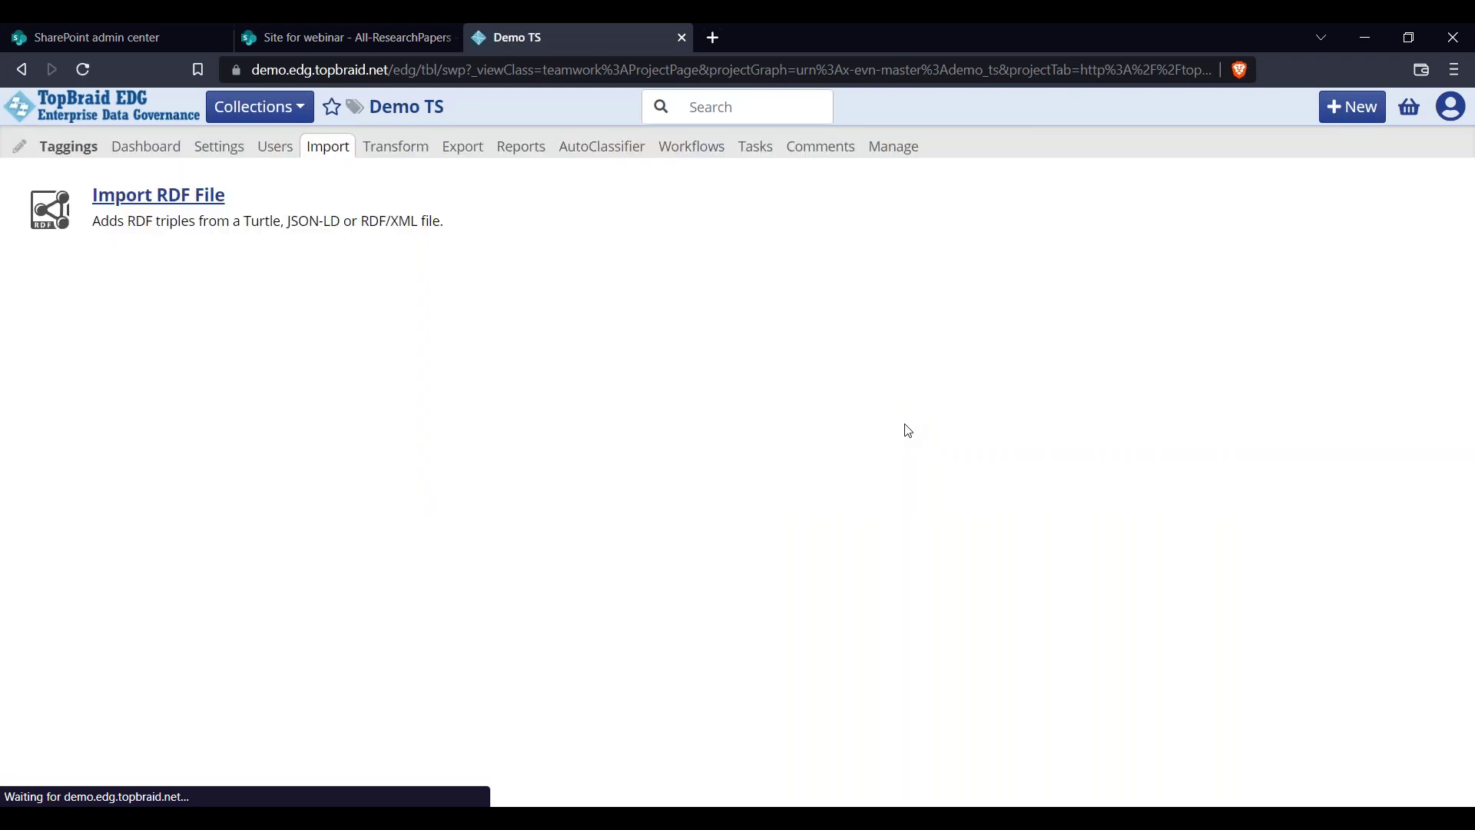
# Open the taggings of Demo TS, widen the document list, and select "ABS Inflows to the United States and the Global Financial Crisis"
pyautogui.click(83, 150)
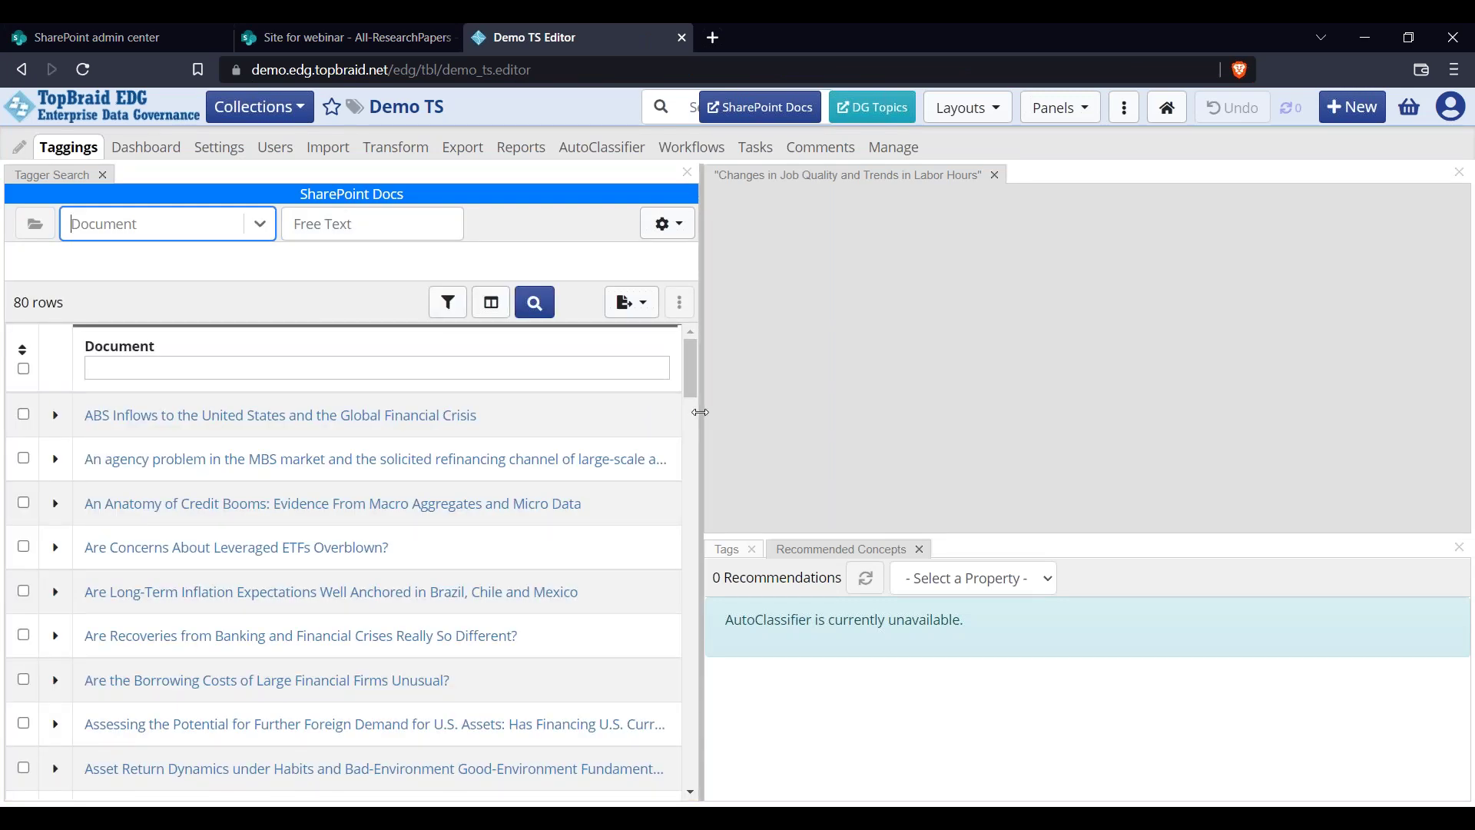
pyautogui.moveTo(702, 412); pyautogui.dragTo(730, 412)
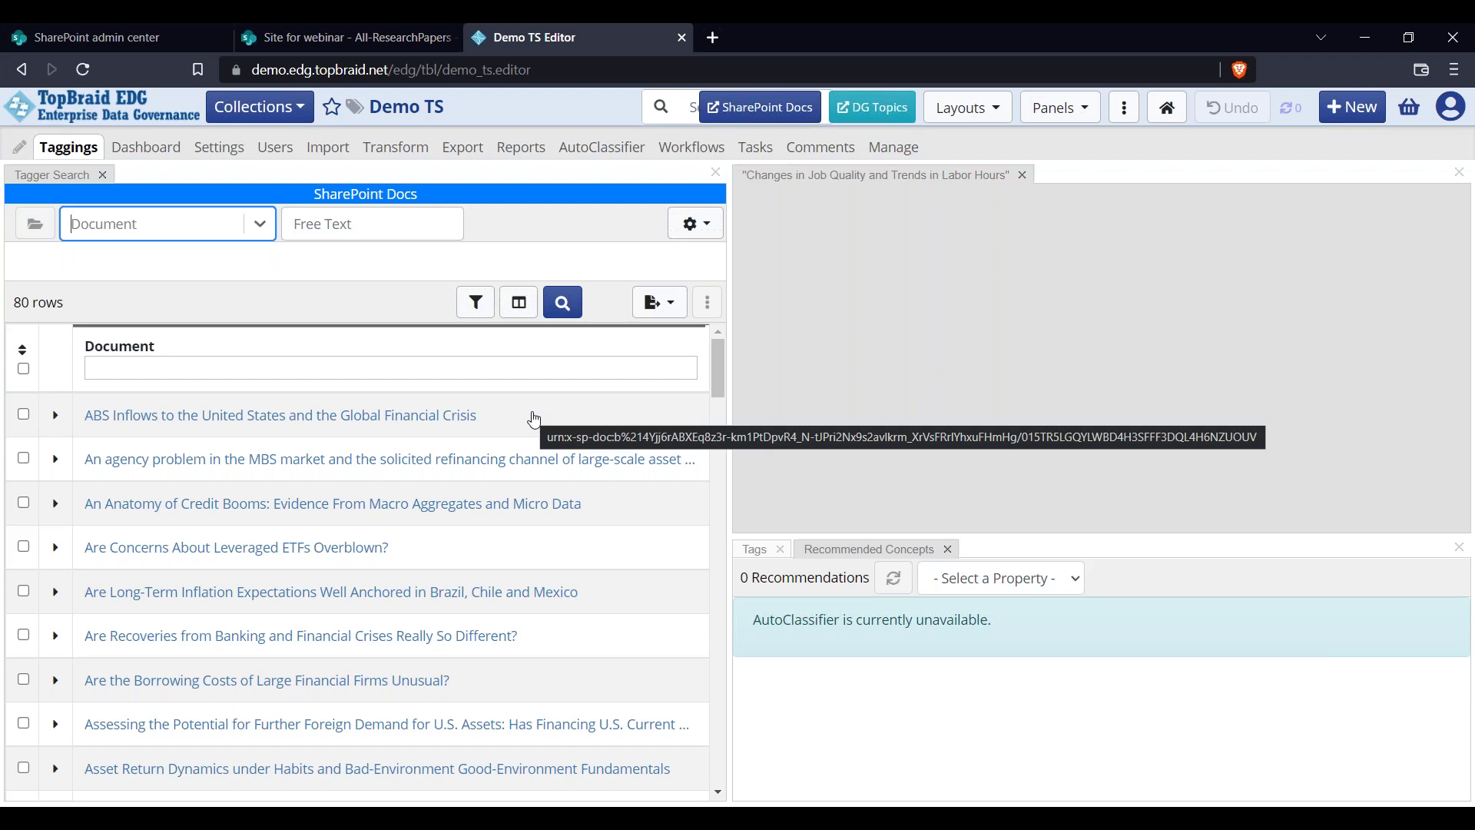
pyautogui.click(385, 423)
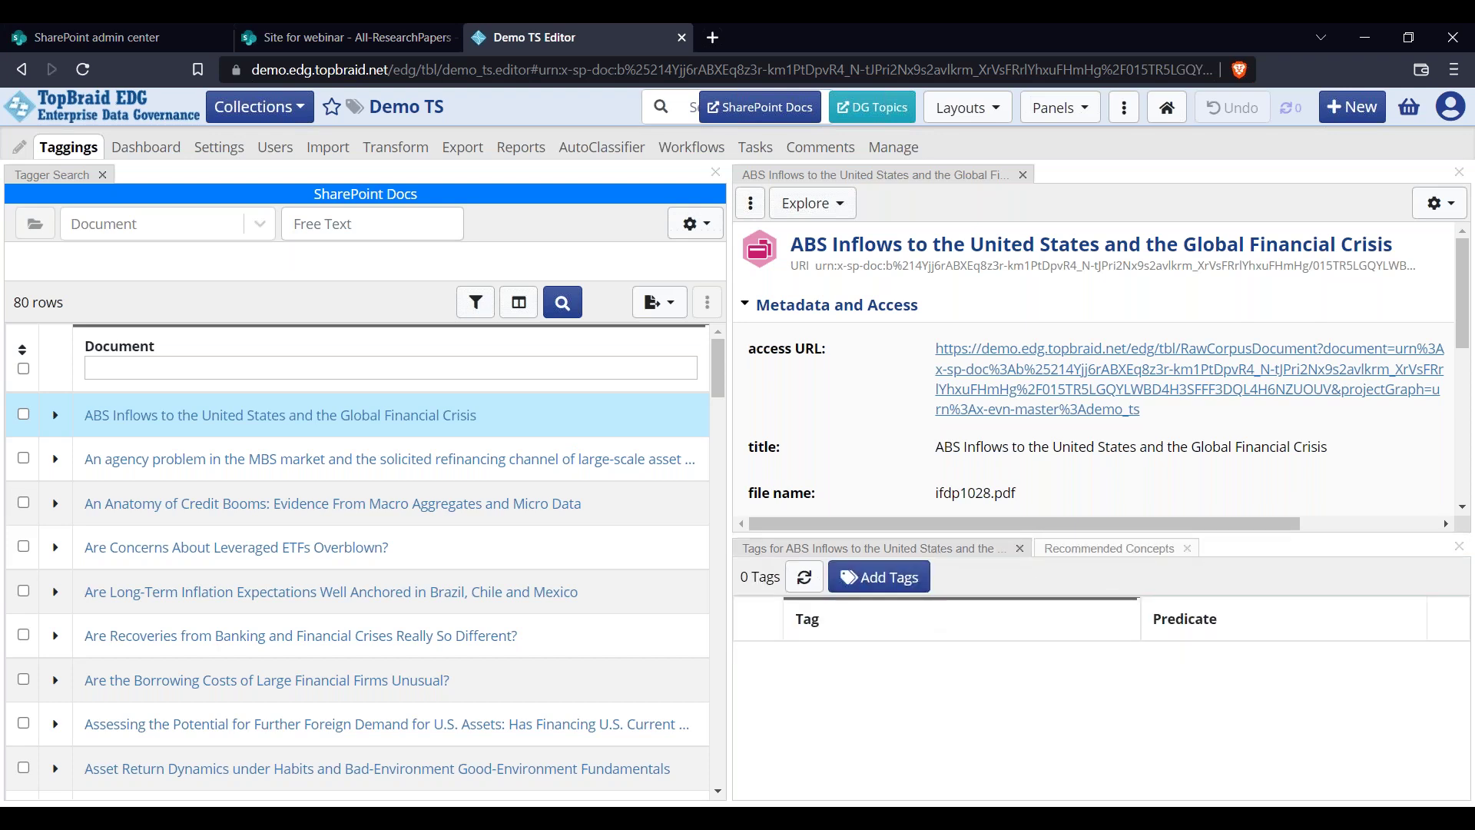
# Tag the selected document with the taxonomy concept TopBraid EDG and close the tag selection
pyautogui.click(868, 584)
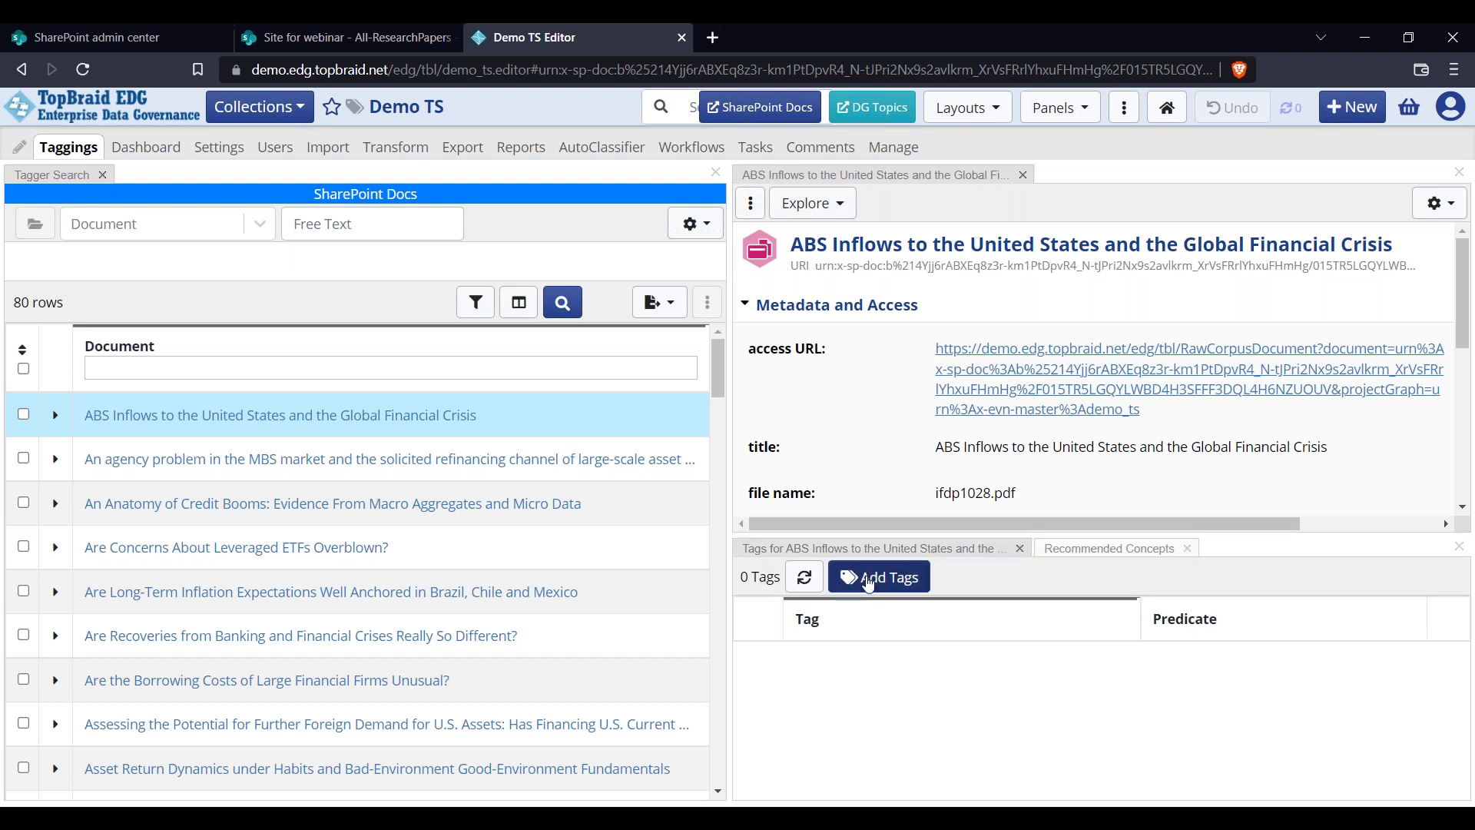
pyautogui.click(568, 304)
pyautogui.click(605, 246)
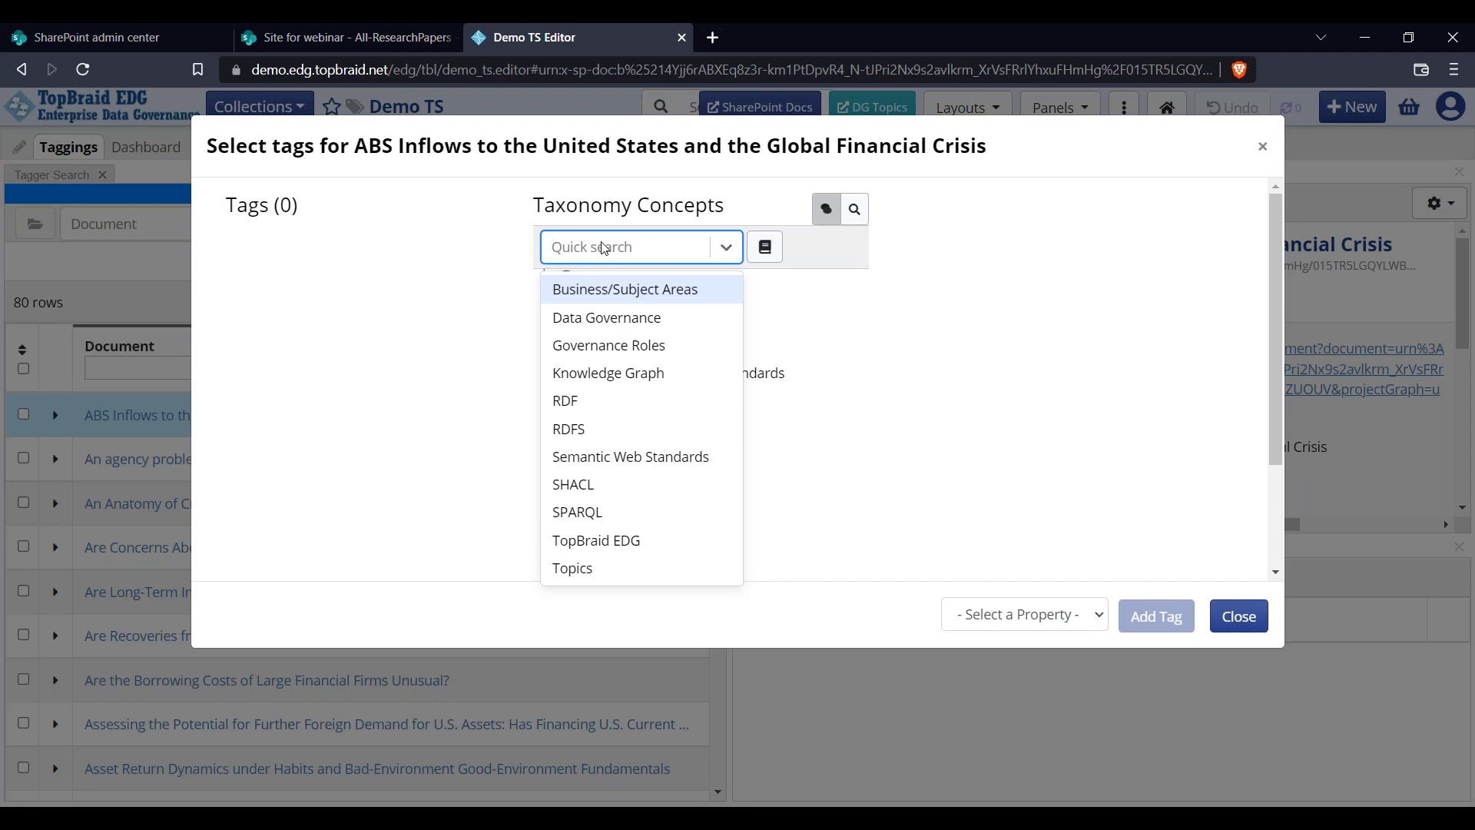
pyautogui.write('top')
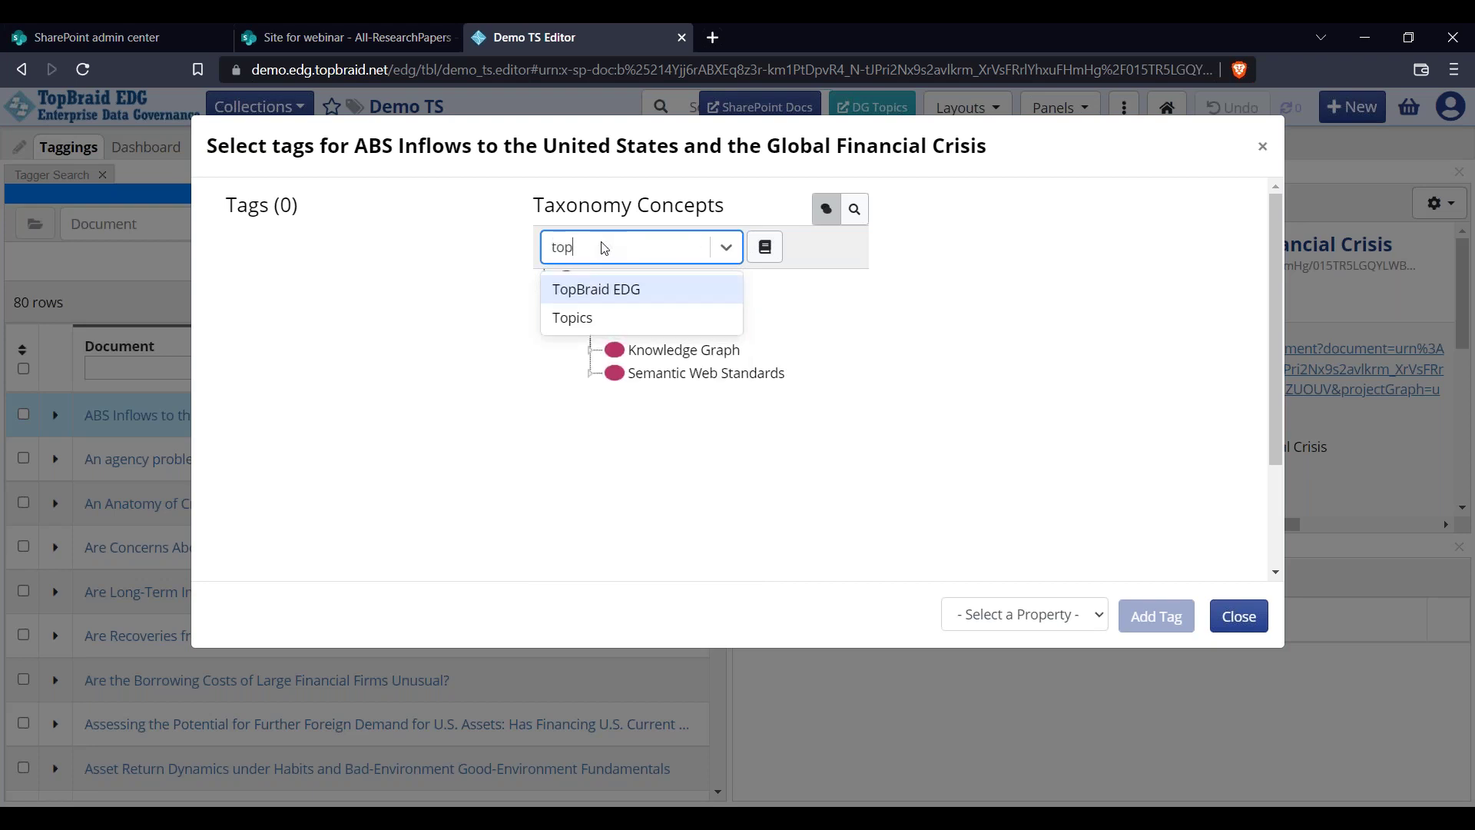
pyautogui.click(630, 290)
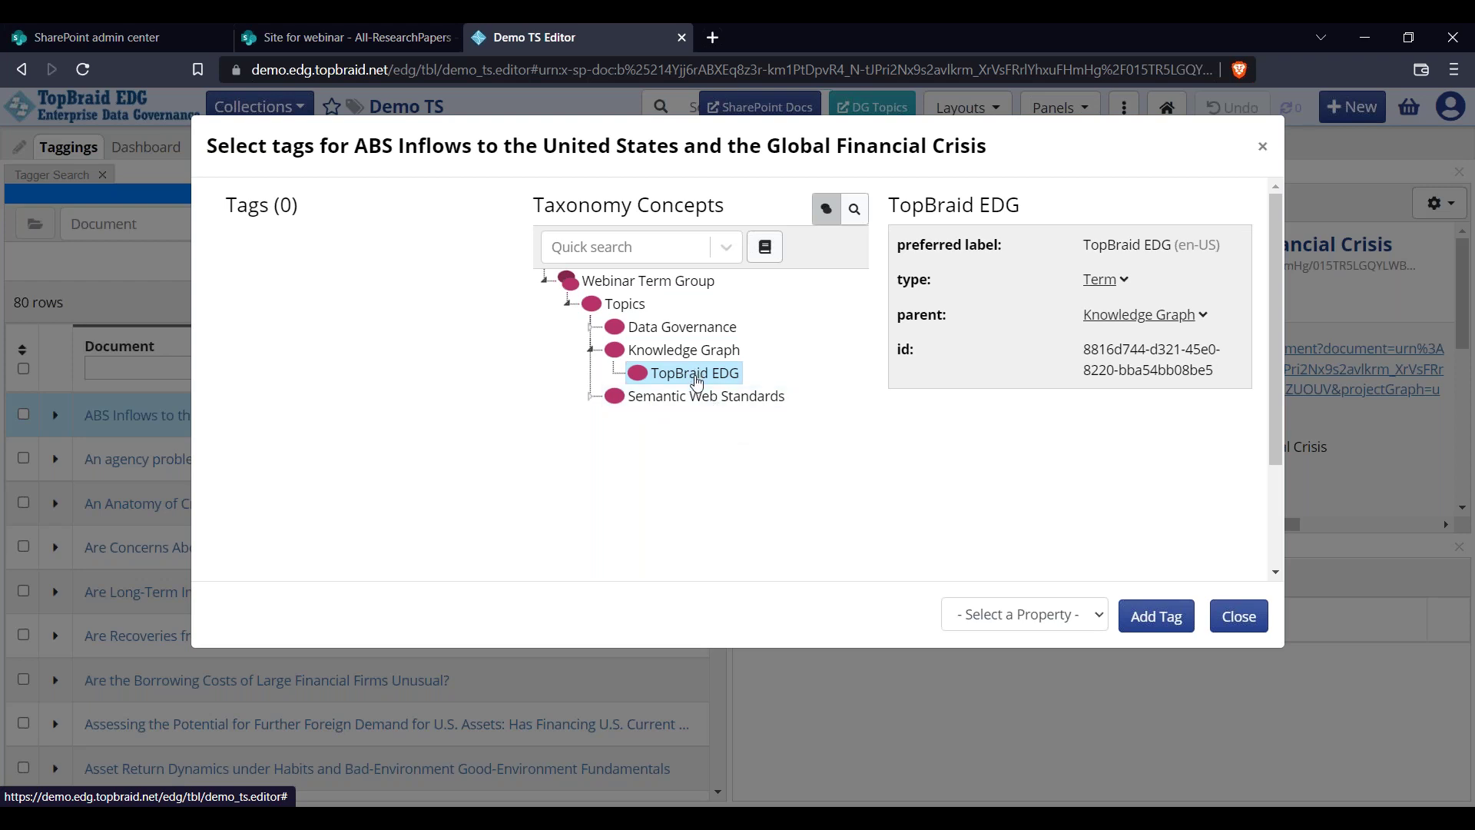
pyautogui.click(1173, 630)
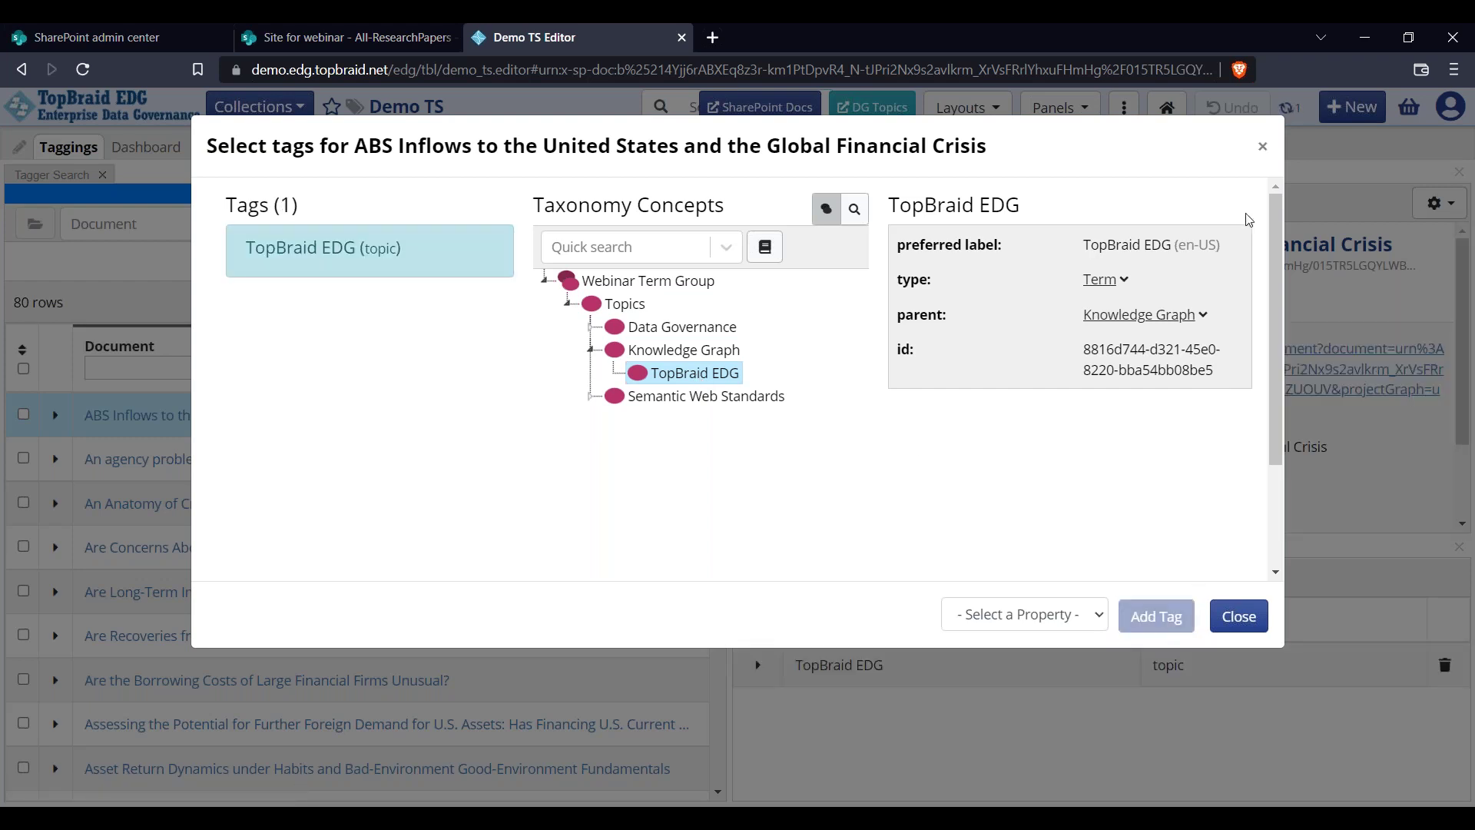
pyautogui.click(1262, 149)
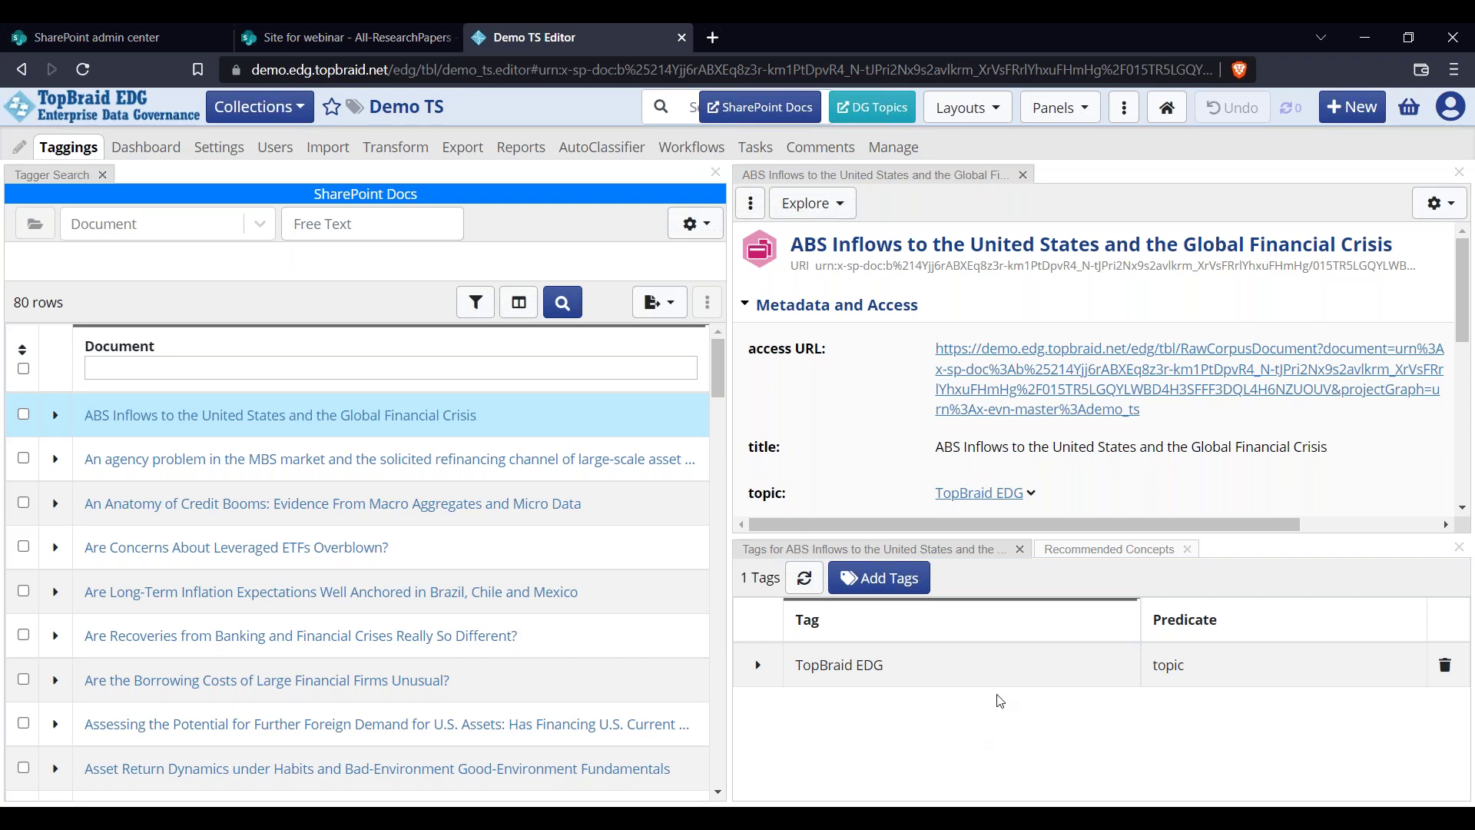
# Open the existing content tag set All - MAECO tags for Economic Research Papers
pyautogui.click(303, 112)
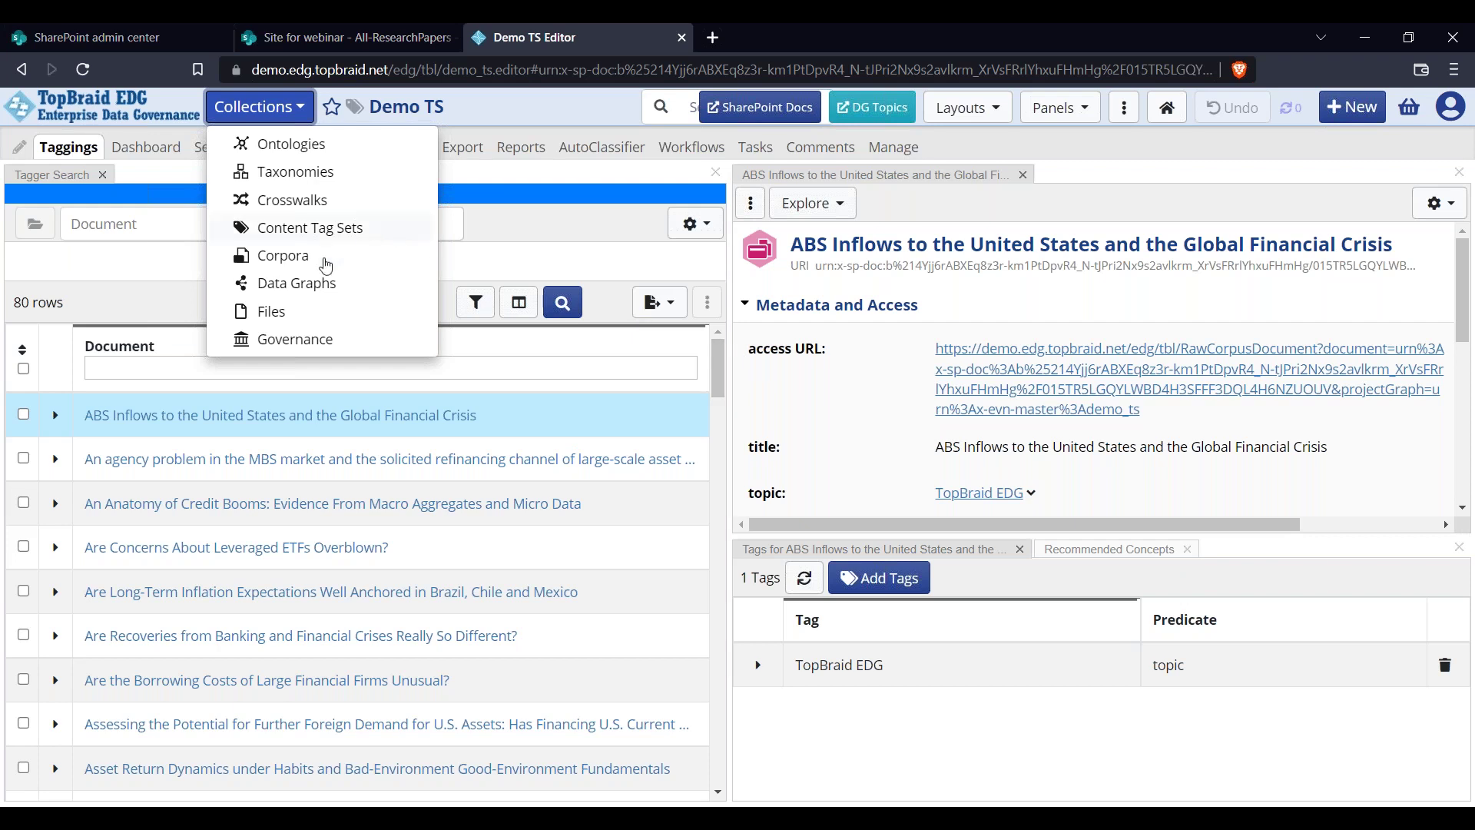
pyautogui.moveTo(311, 230)
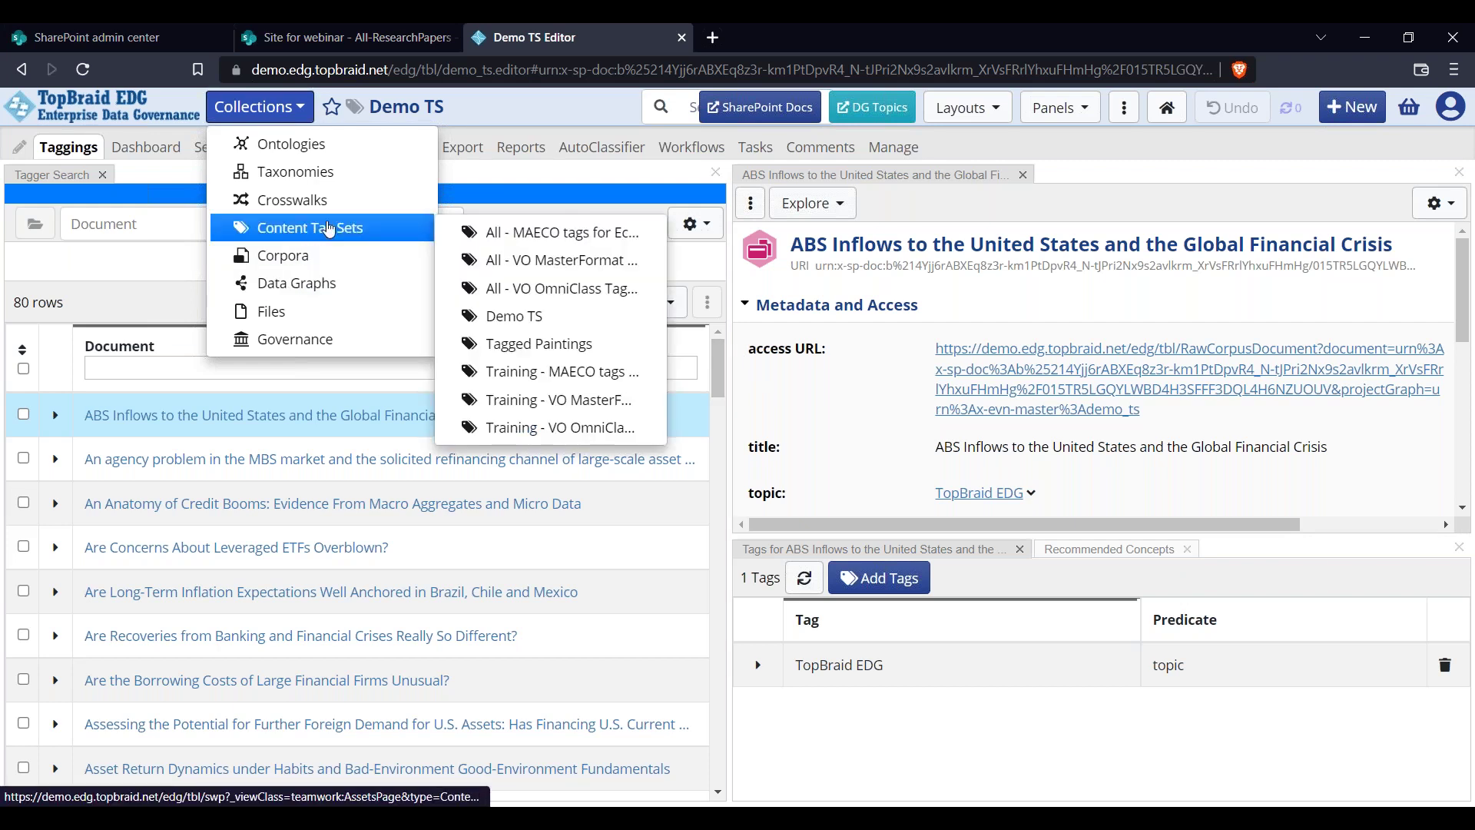
pyautogui.click(571, 238)
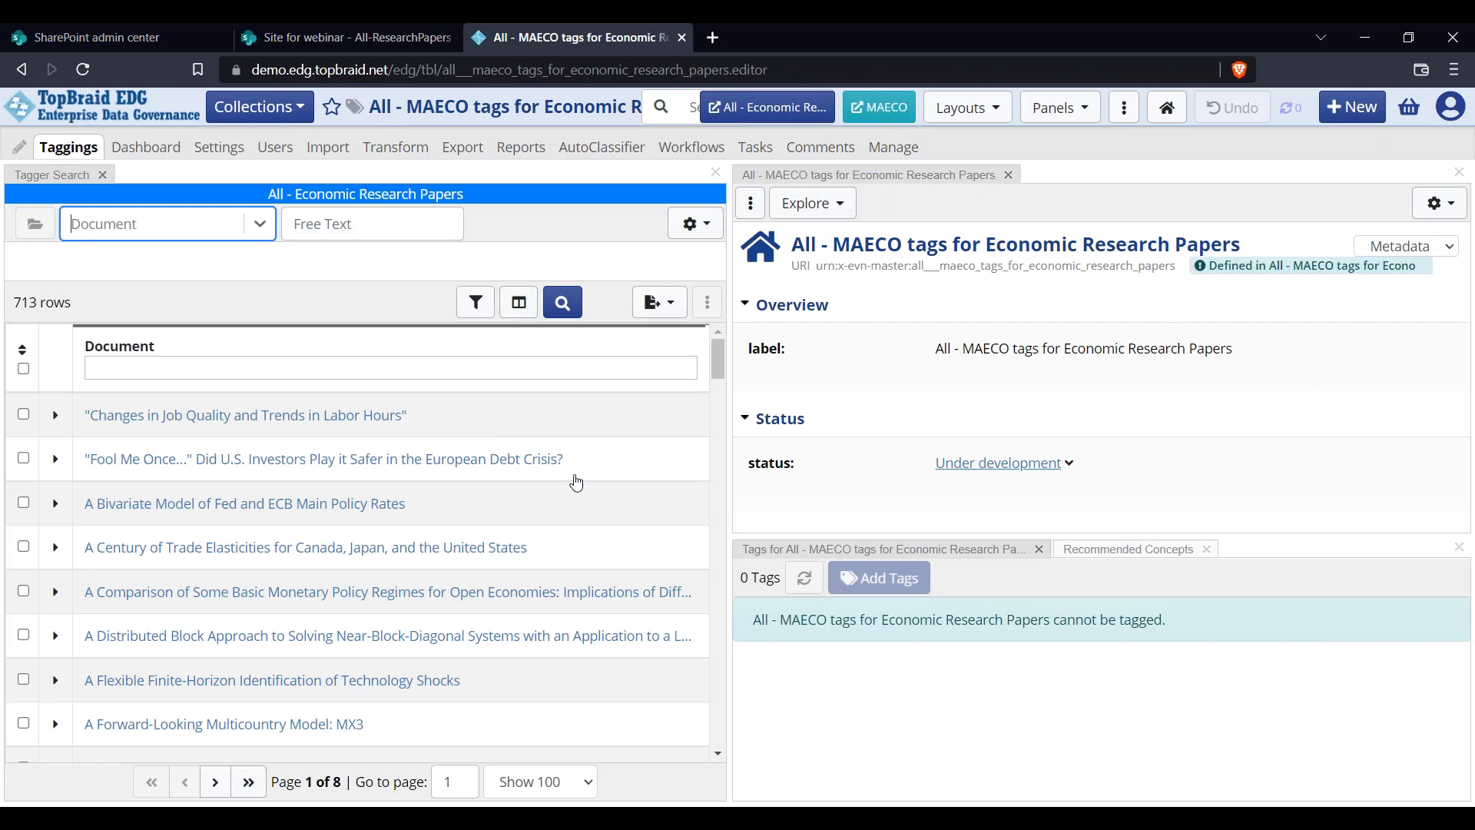
# View the recommended concepts for the first two research papers, and open the tag set's AutoClassifier jobs
pyautogui.click(318, 423)
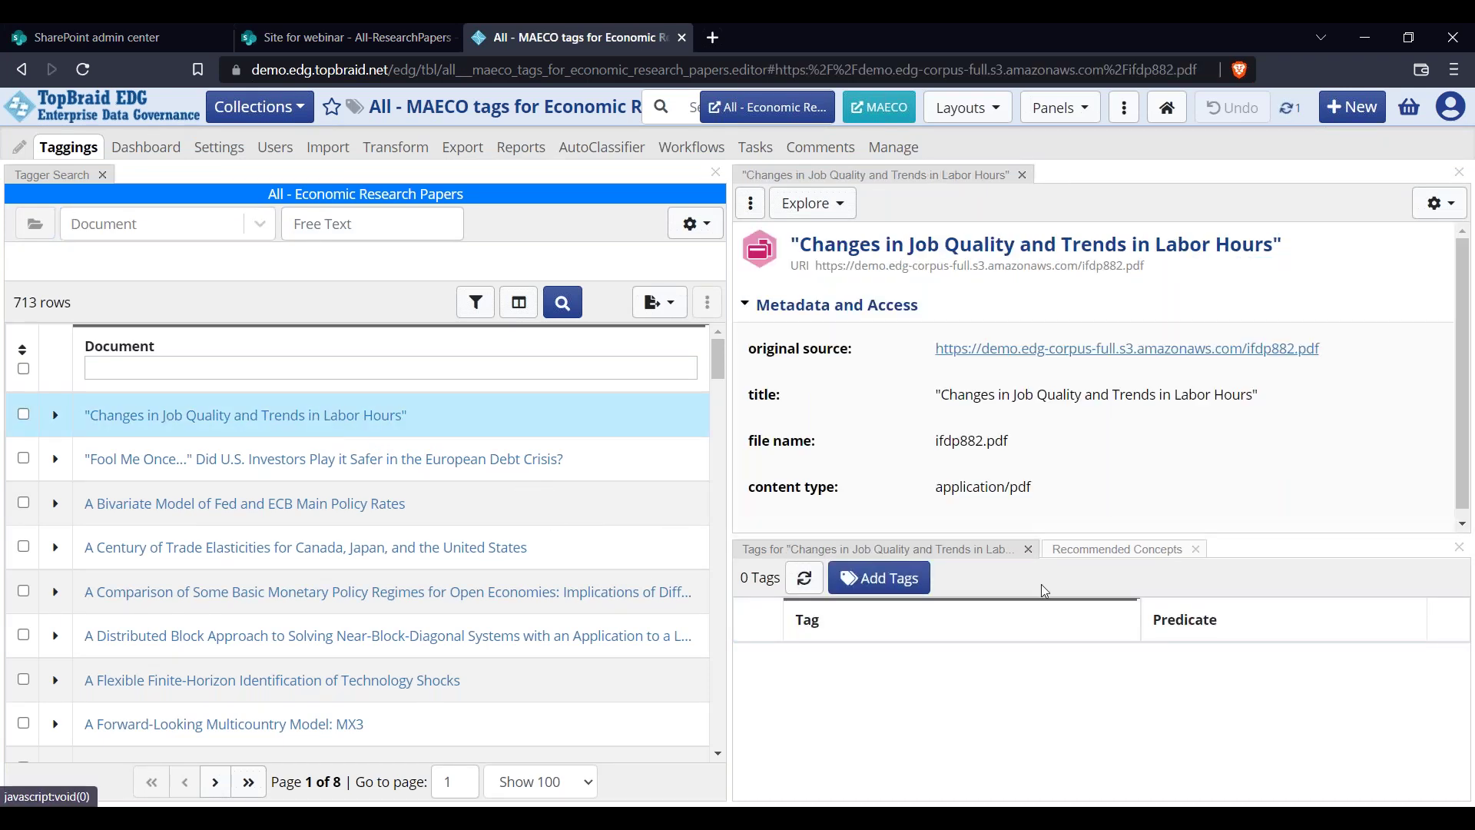
pyautogui.click(1093, 550)
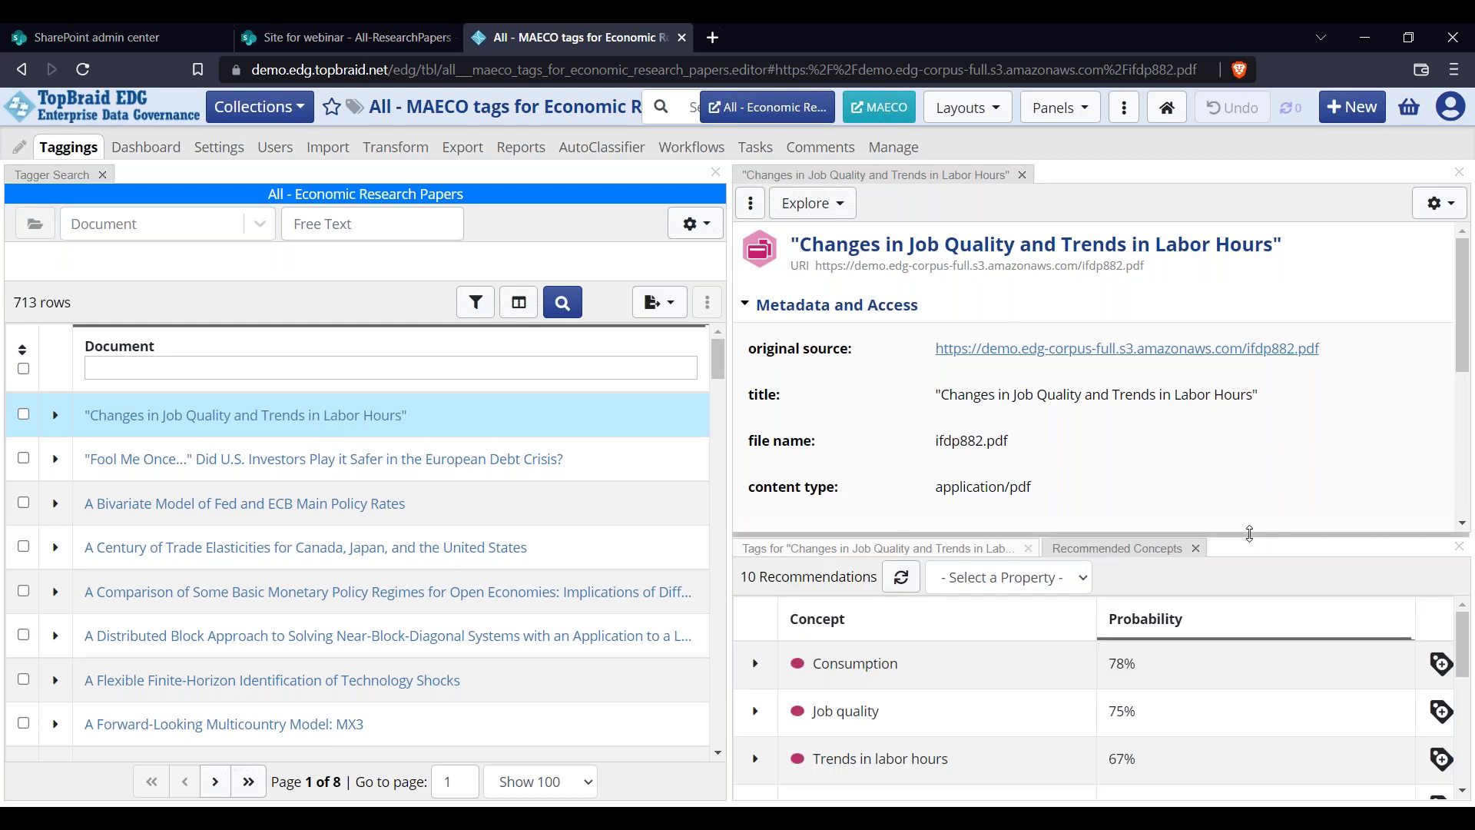
pyautogui.moveTo(1250, 534); pyautogui.dragTo(1250, 466)
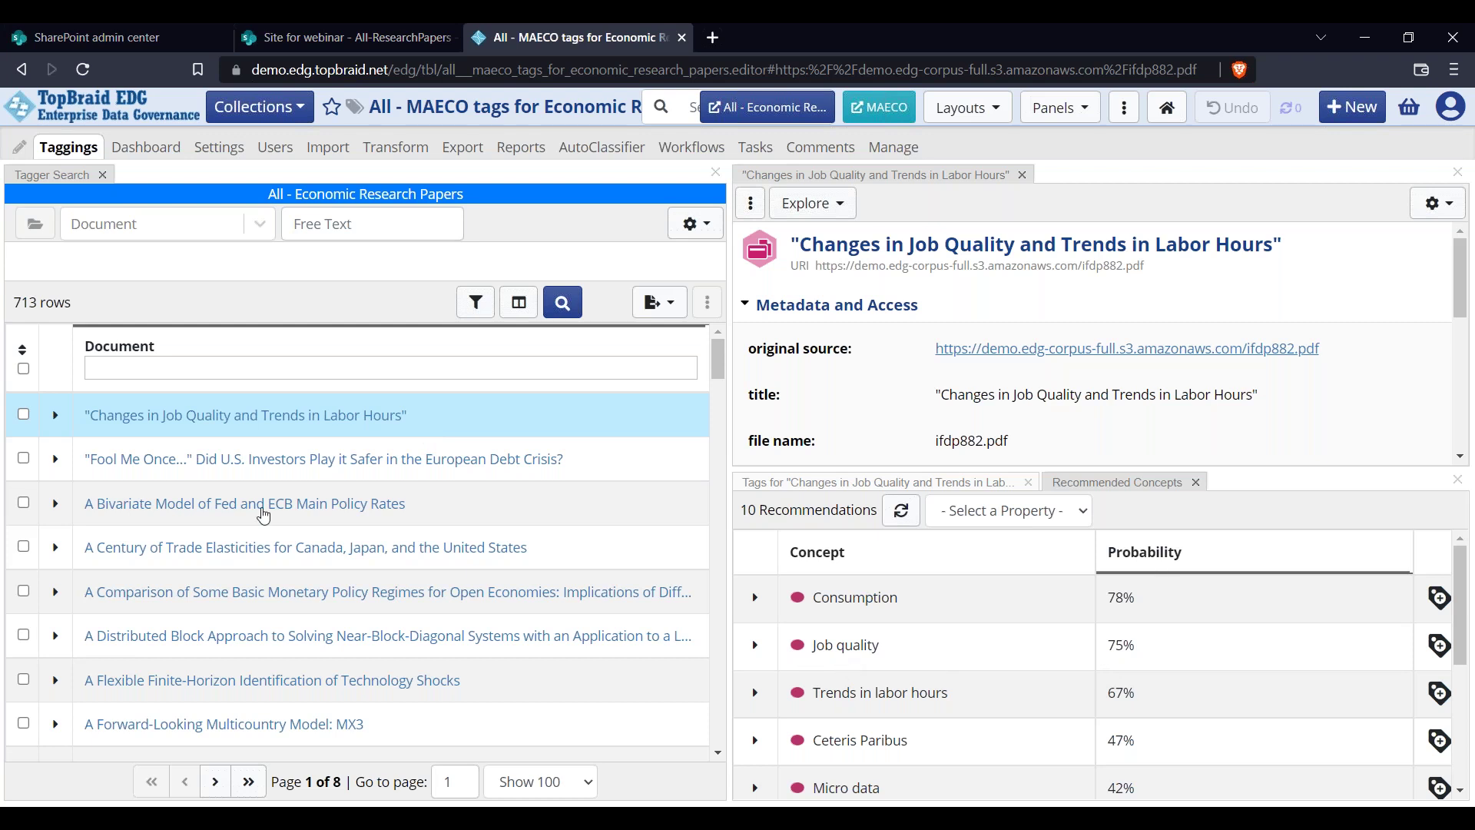
pyautogui.click(168, 467)
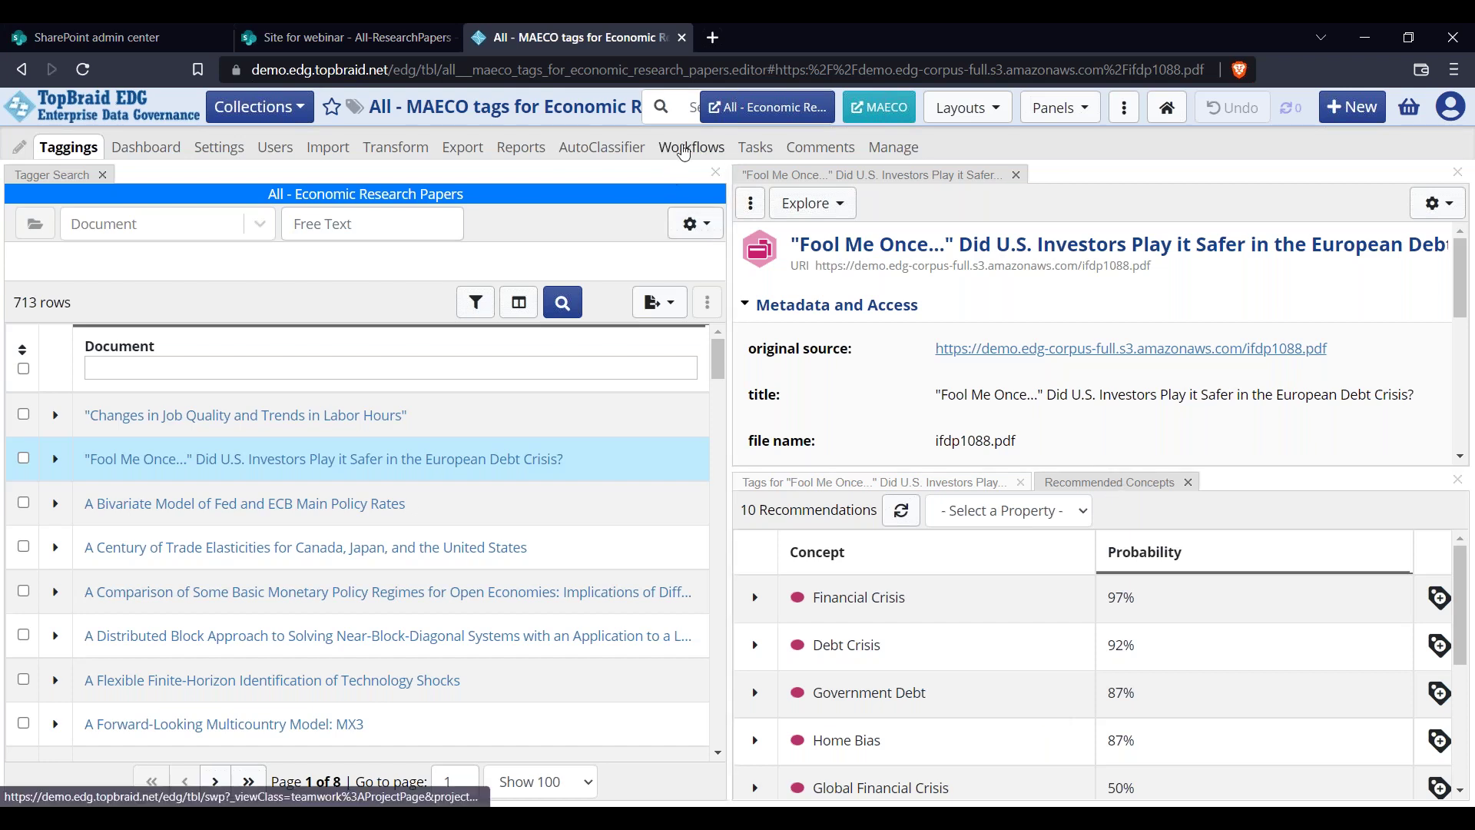
pyautogui.click(601, 146)
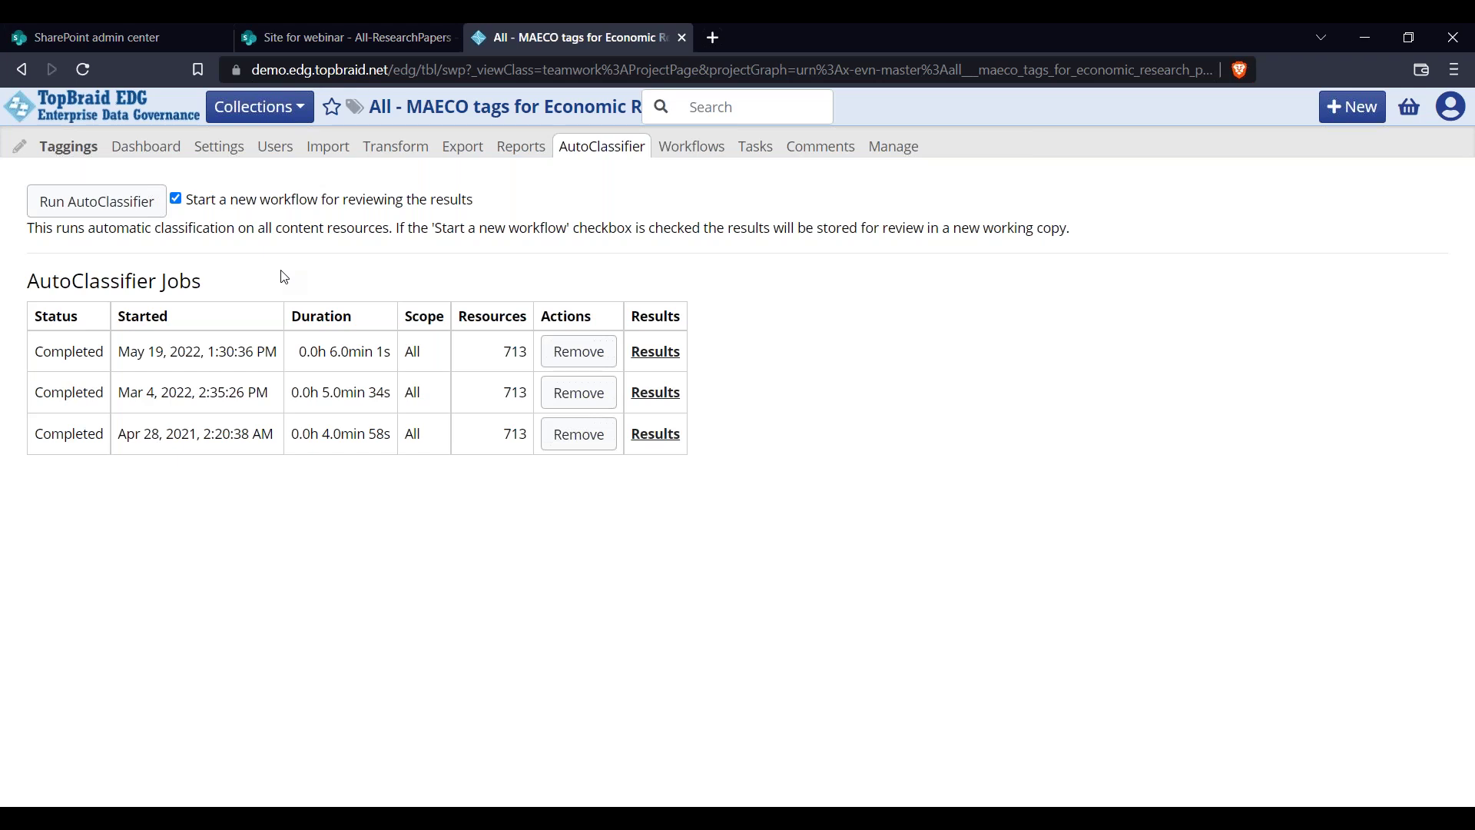
# Search the EDG for banking and open the full search results page
pyautogui.click(739, 102)
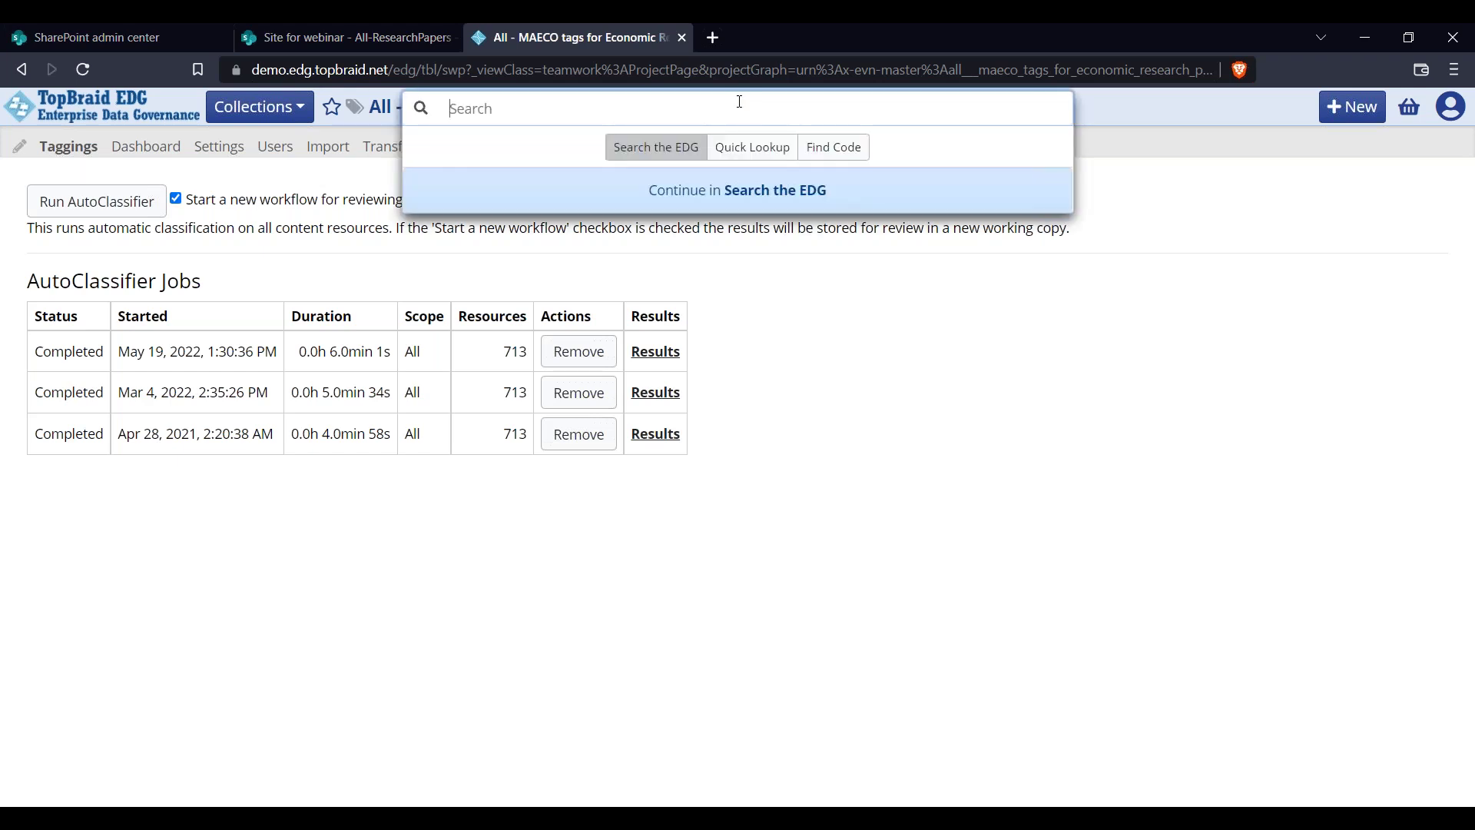
pyautogui.write('banking')
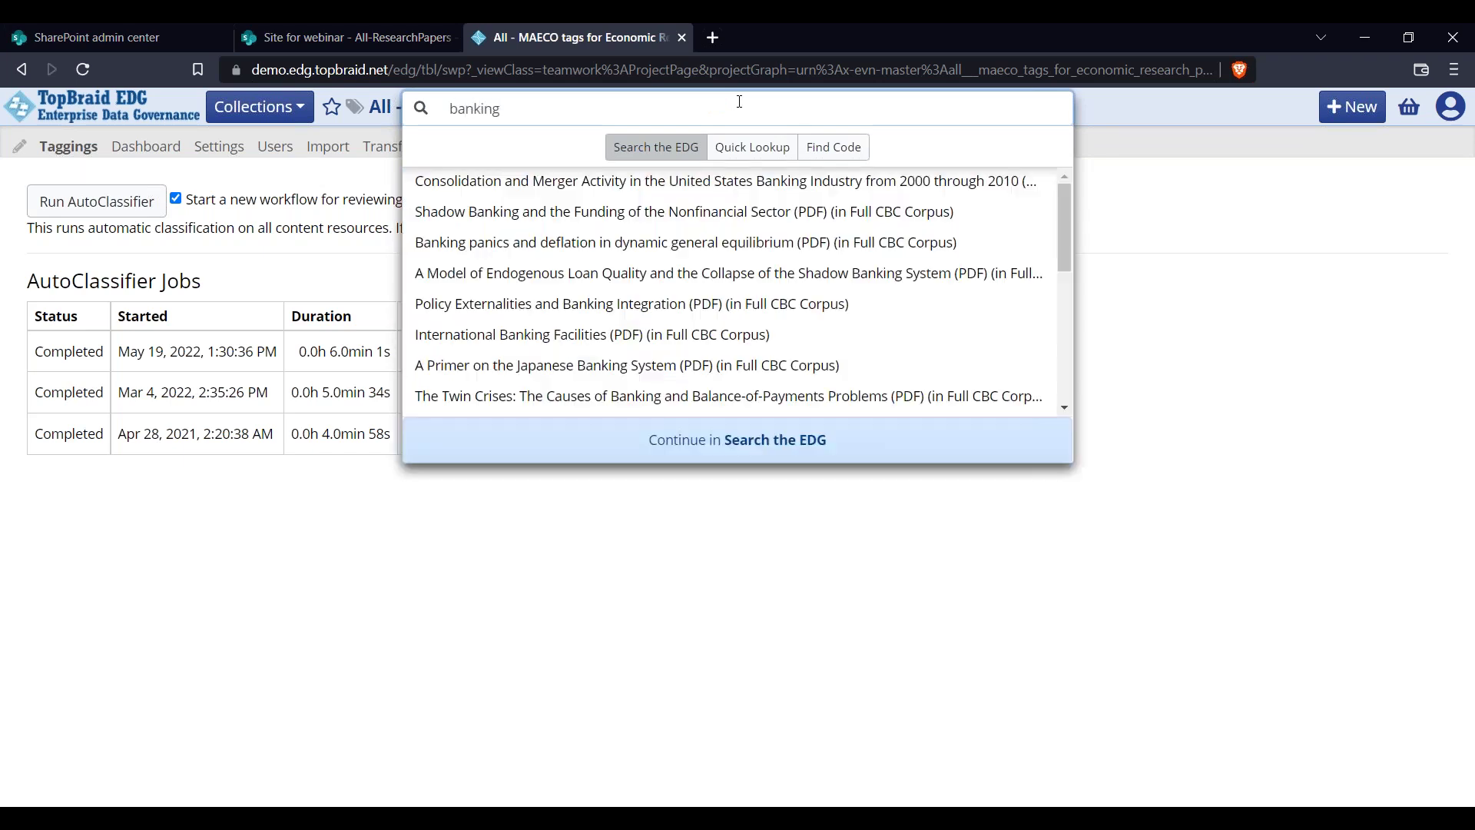
pyautogui.click(742, 446)
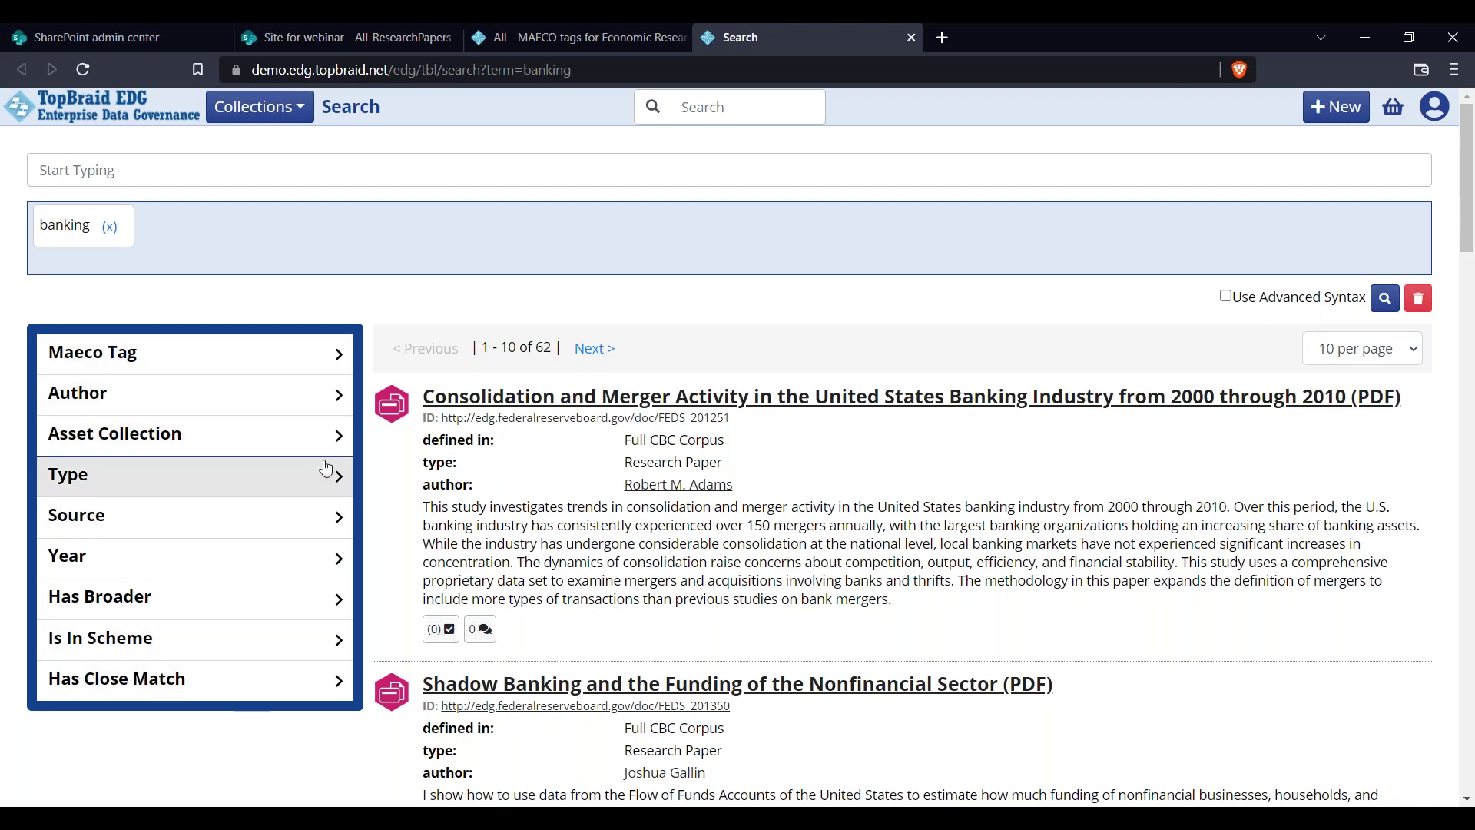
# Filter the banking results by the Maeco Tag Financial Crisis and look through the matching papers
pyautogui.click(338, 355)
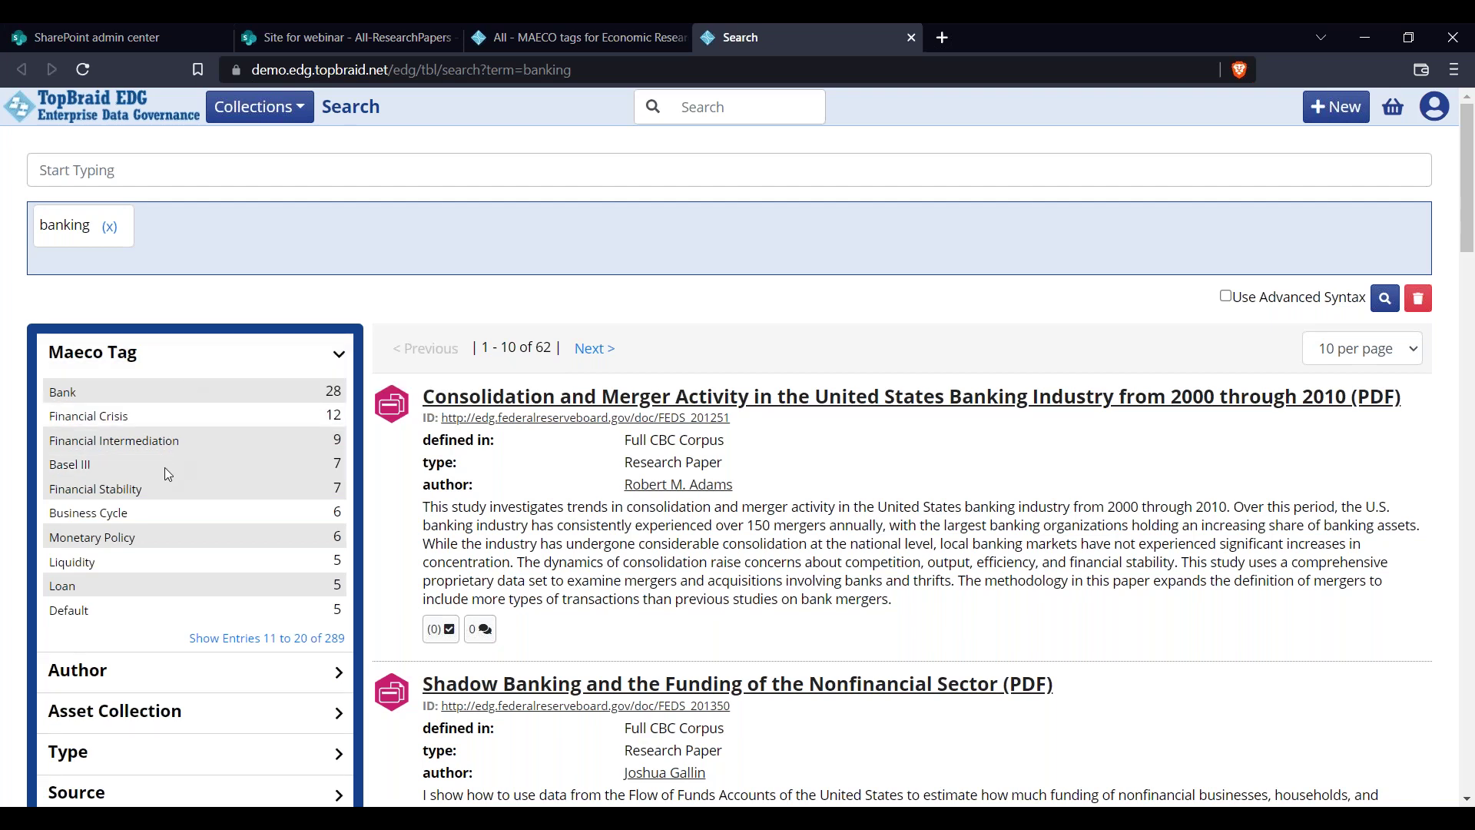
pyautogui.click(100, 419)
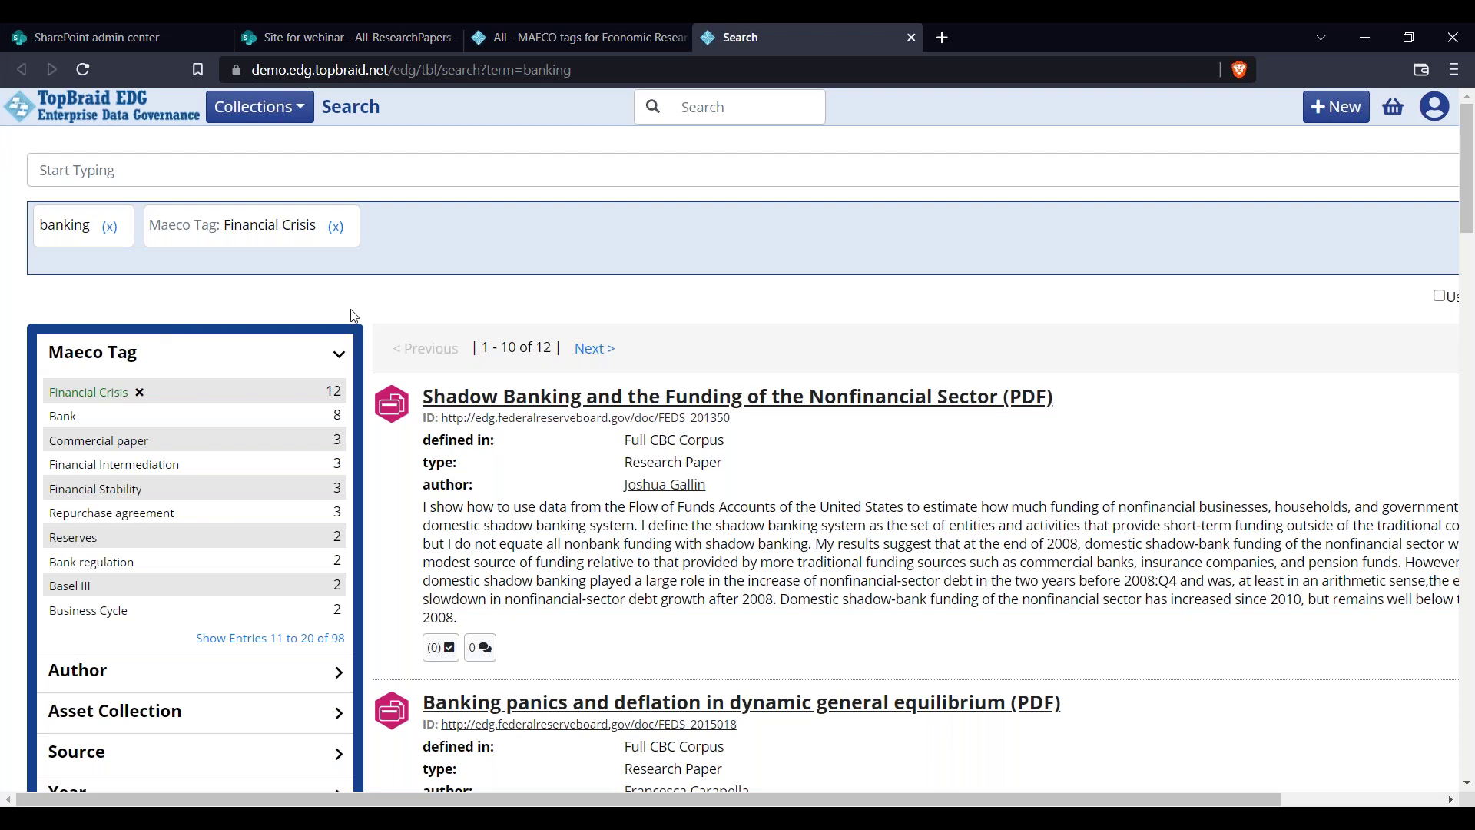
pyautogui.scroll(-1, 354, 316)
pyautogui.scroll(-3, 354, 316)
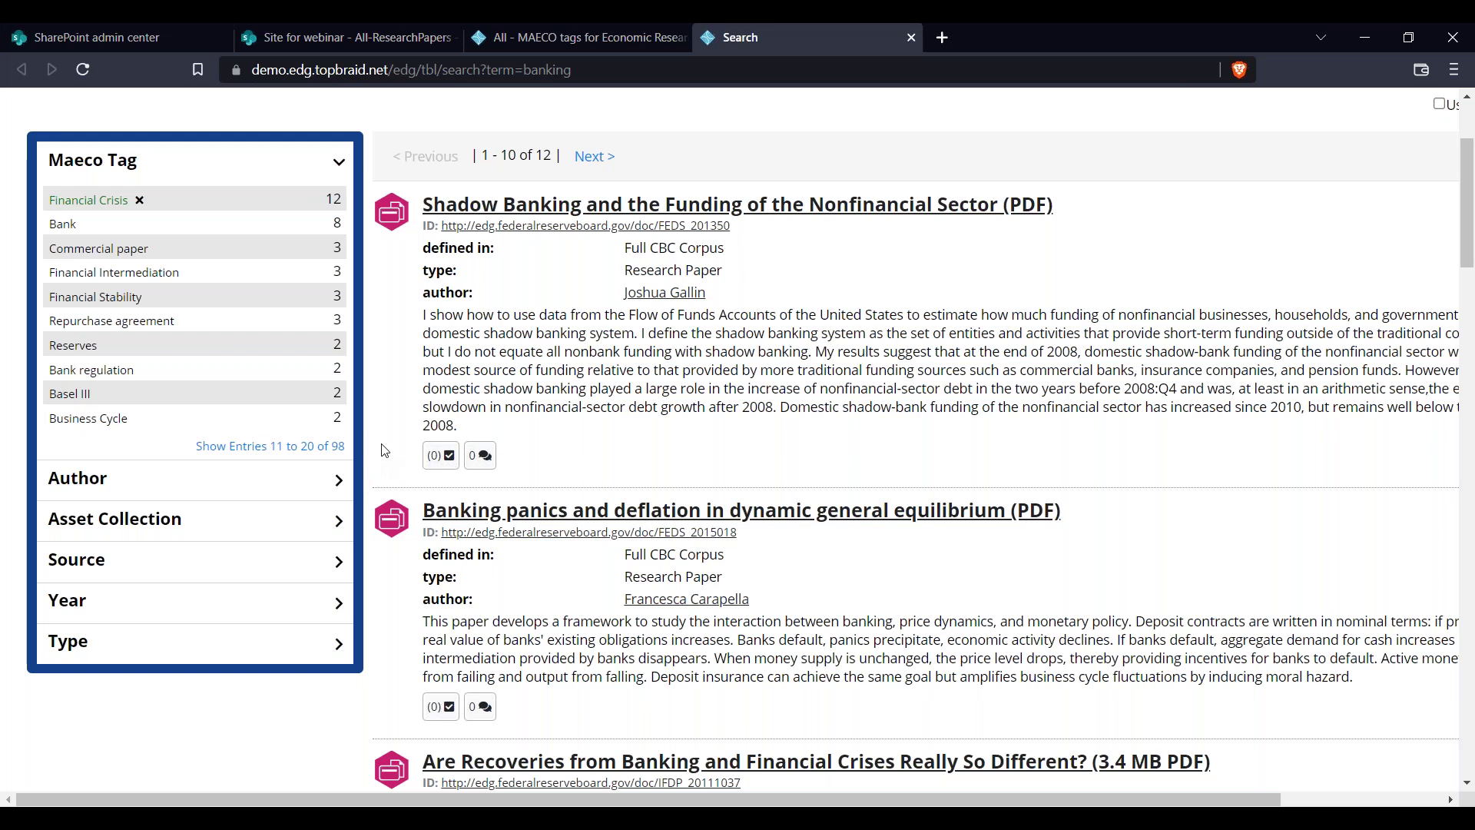
pyautogui.scroll(3, 385, 451)
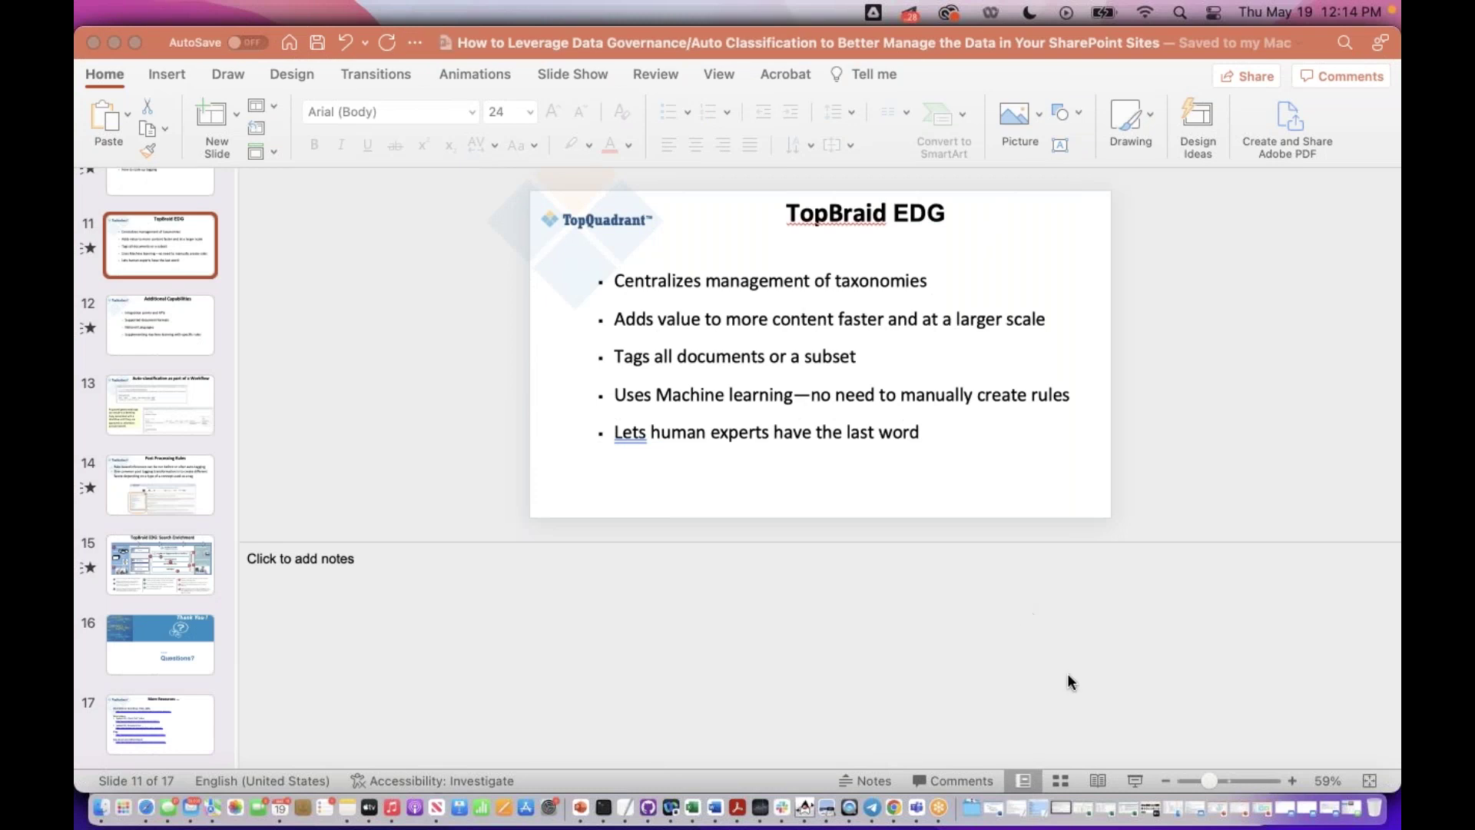
# Switch to PowerPoint, start the slide show from the TopBraid EDG slide, and reveal its first bullet
pyautogui.click(1135, 782)
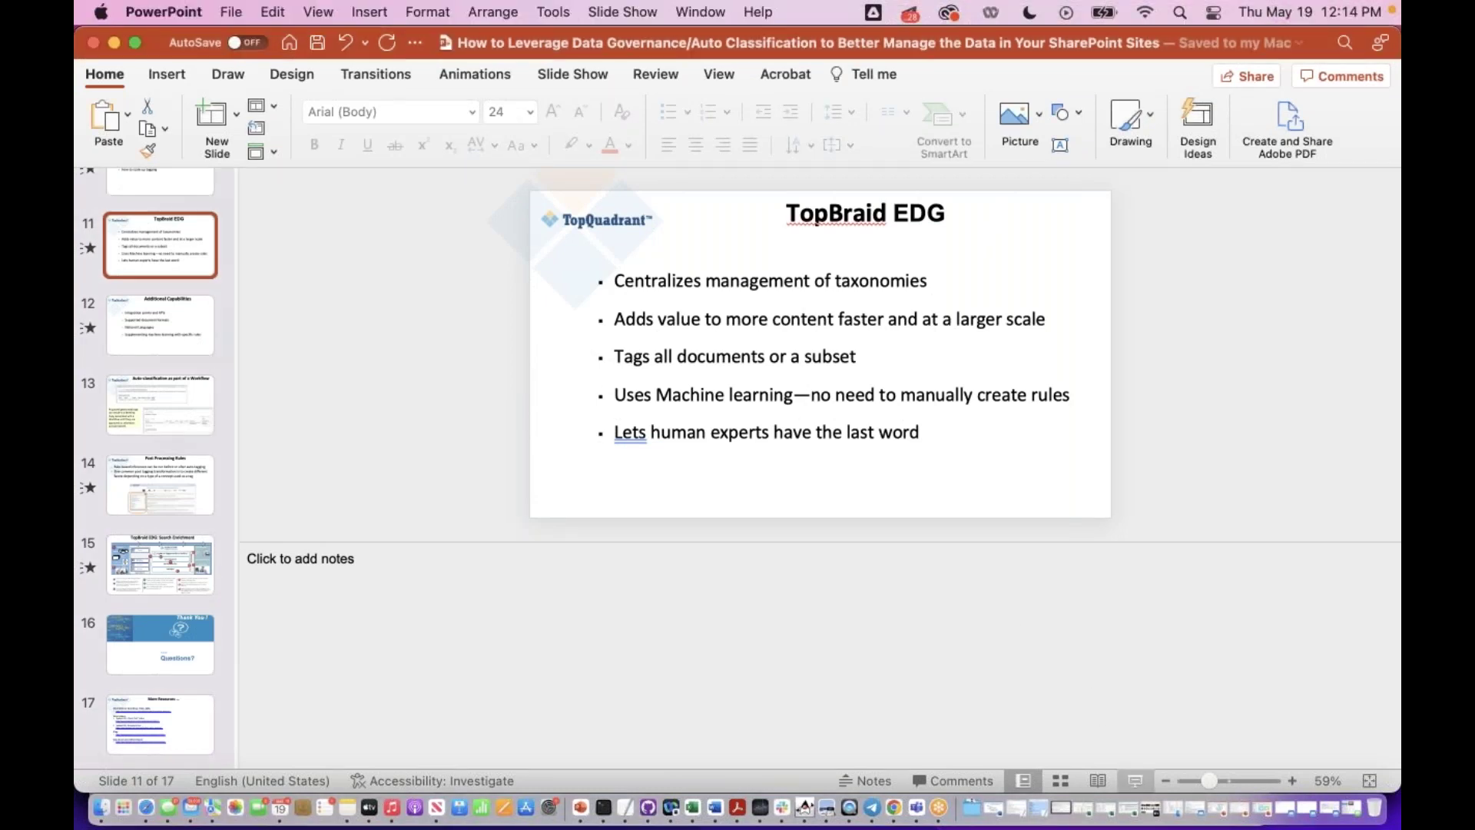
pyautogui.click(1133, 780)
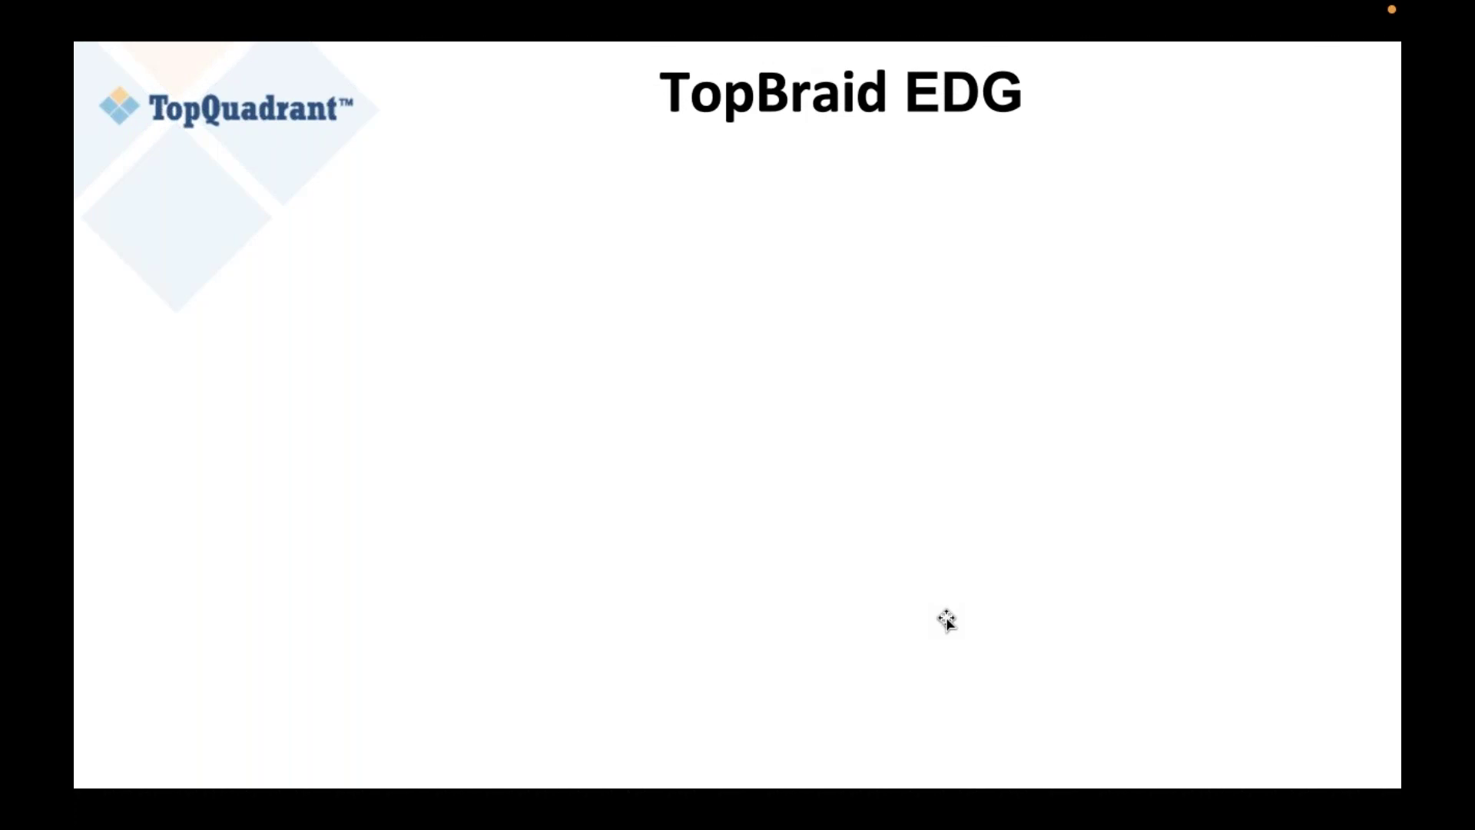
pyautogui.click(860, 492)
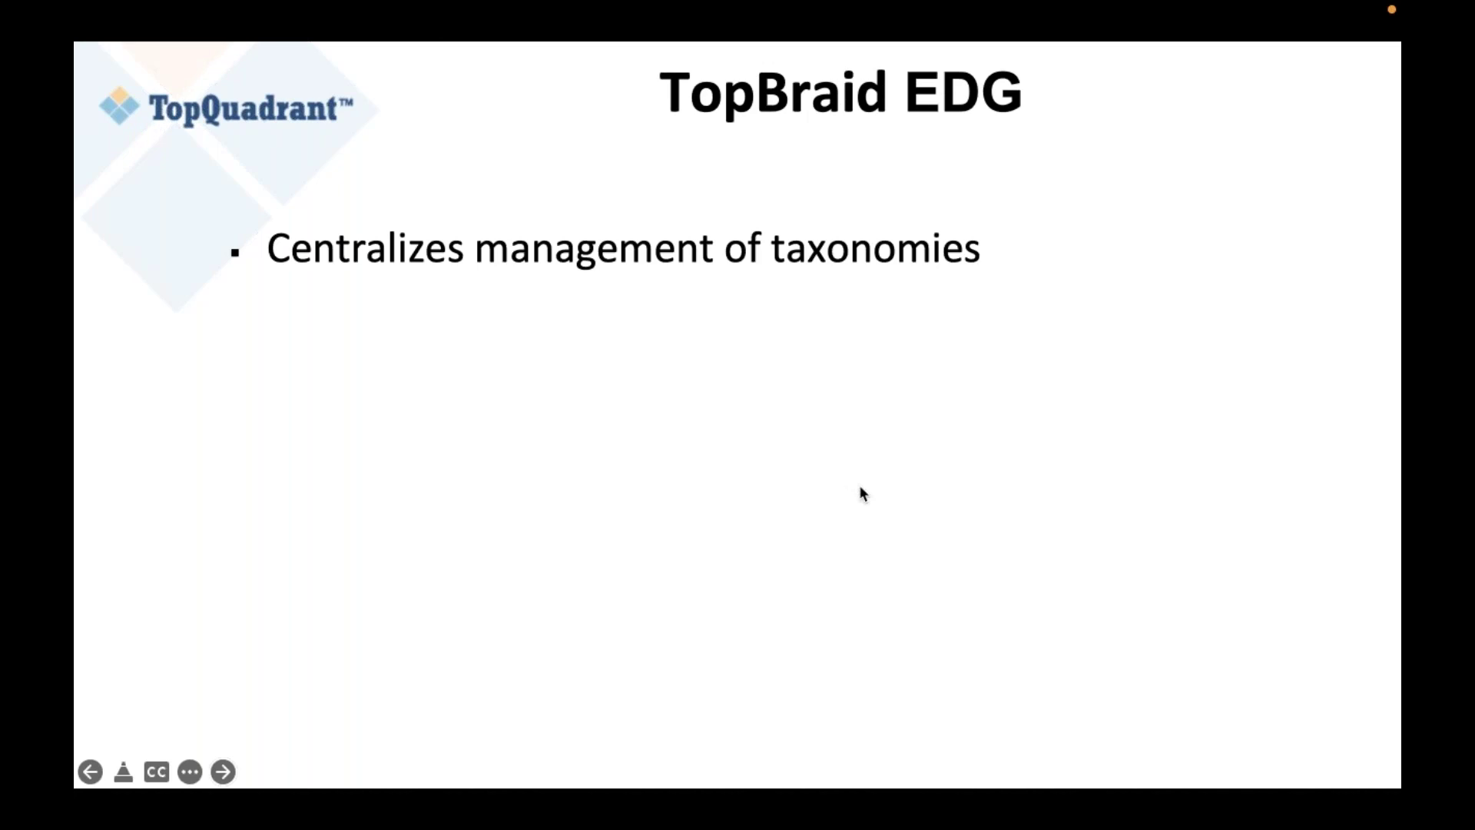